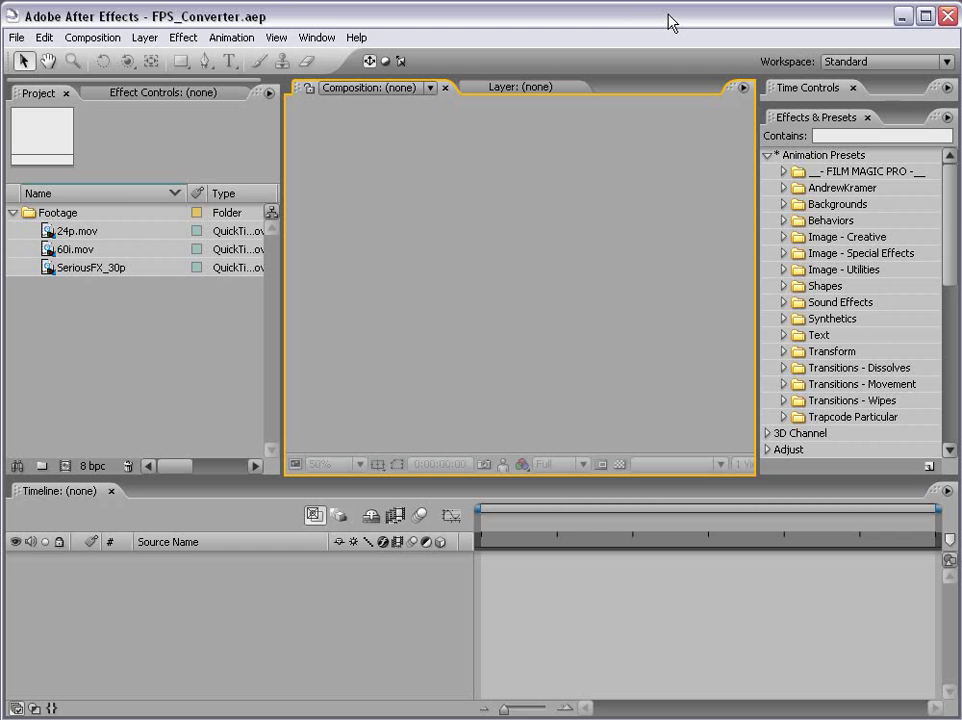
# Step: Inspect the details of the 24p.mov, 60i.mov and SeriousFX_30p clips
pyautogui.click(119, 321)
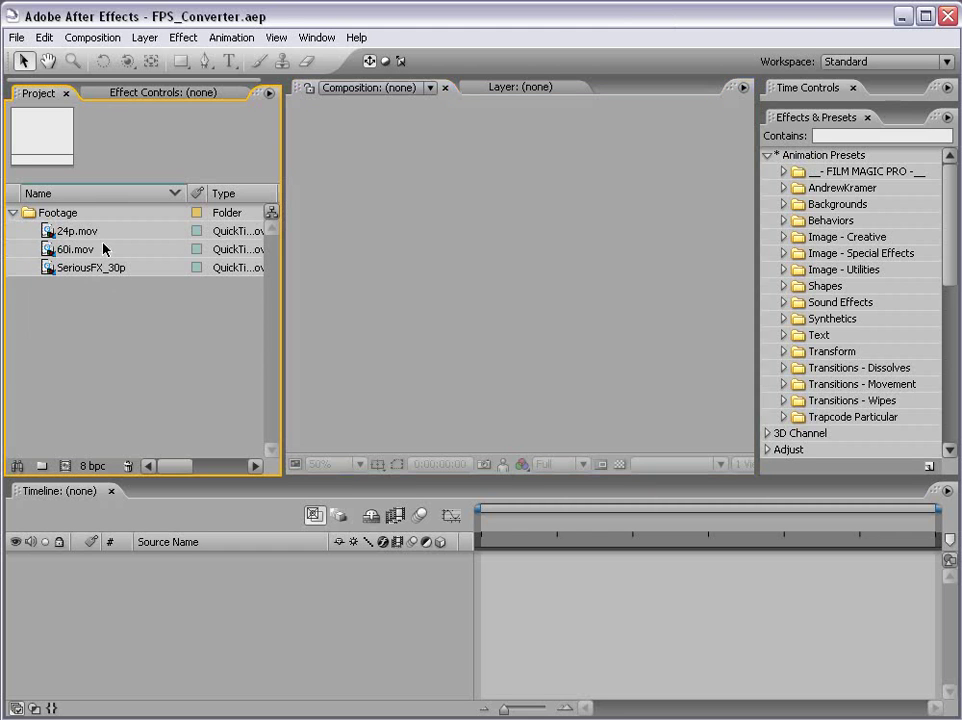
pyautogui.click(80, 231)
pyautogui.click(75, 252)
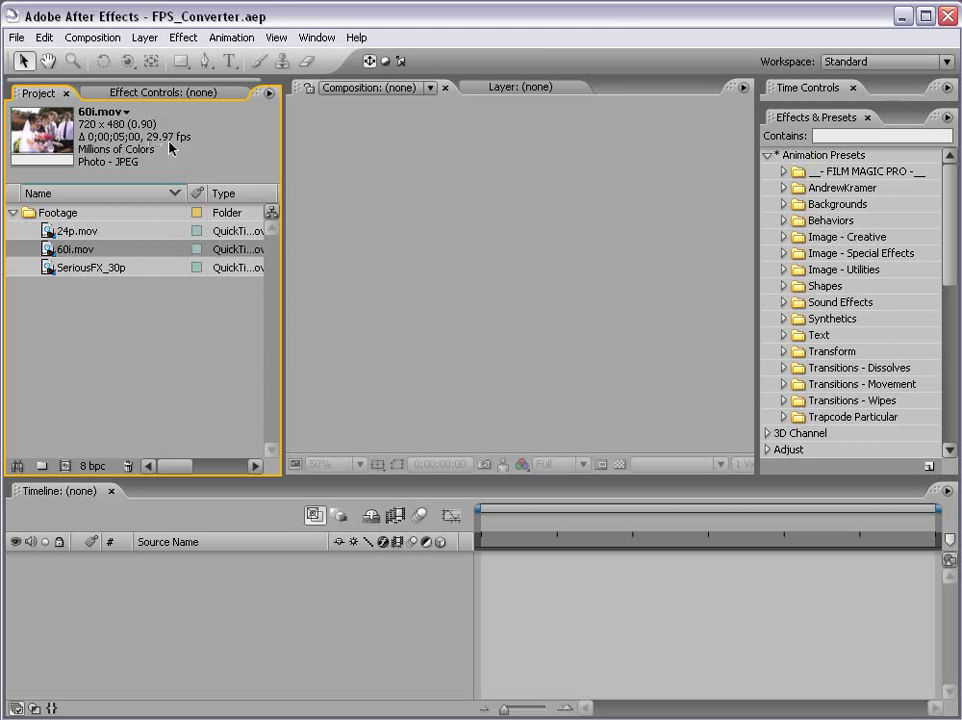
pyautogui.click(78, 268)
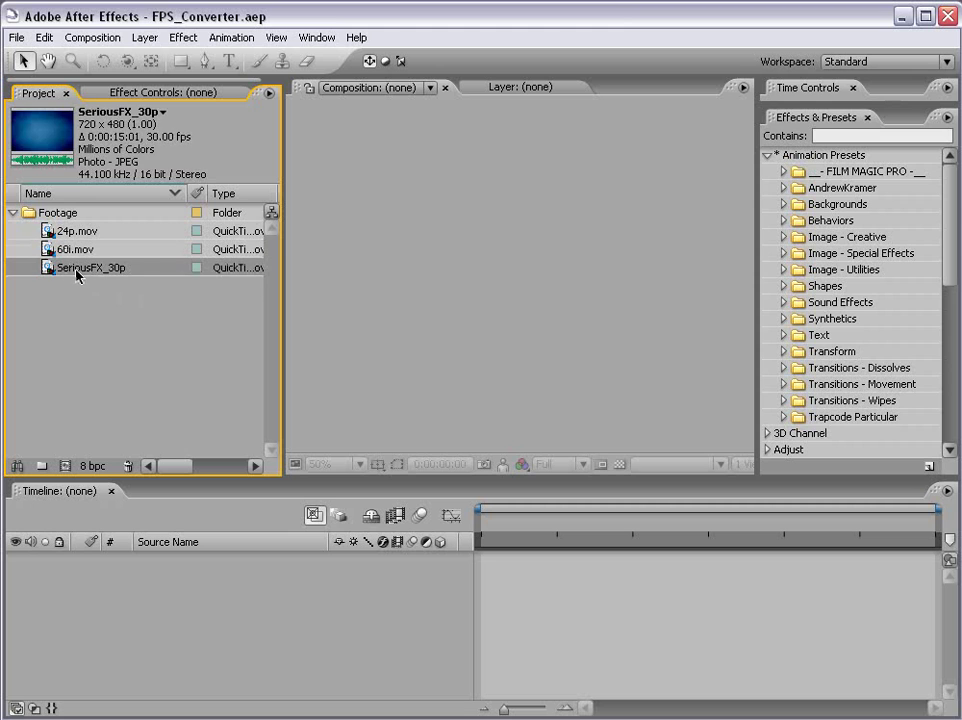
# Step: Scroll the Wikipedia Frame rate article to 'Frame rates in film and television'
pyautogui.click(163, 339)
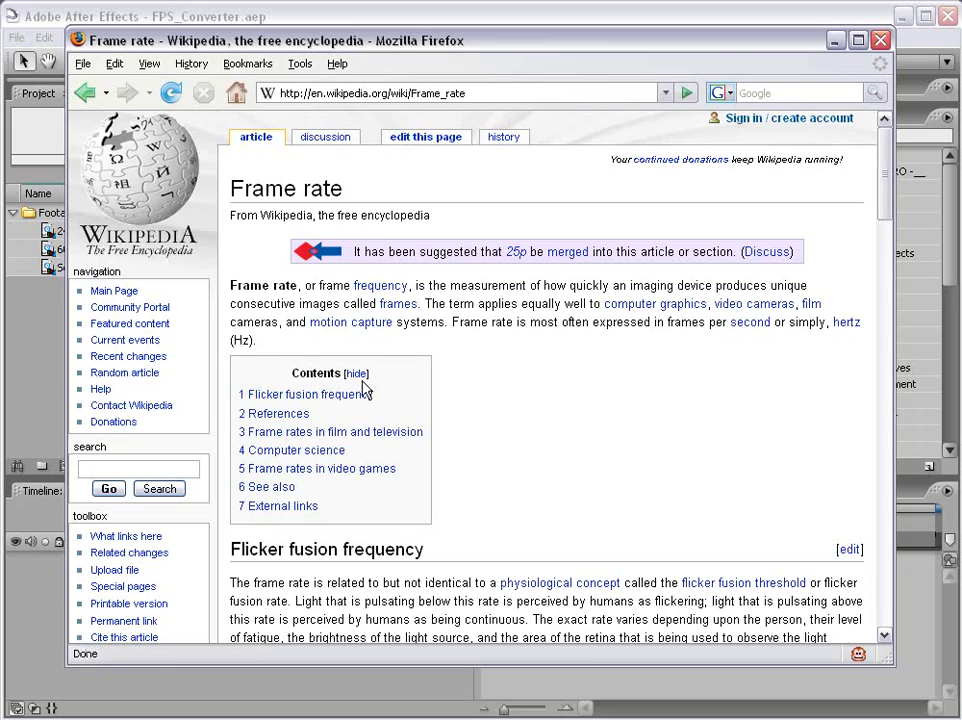
pyautogui.scroll(-15, 430, 510)
pyautogui.scroll(1, 307, 325)
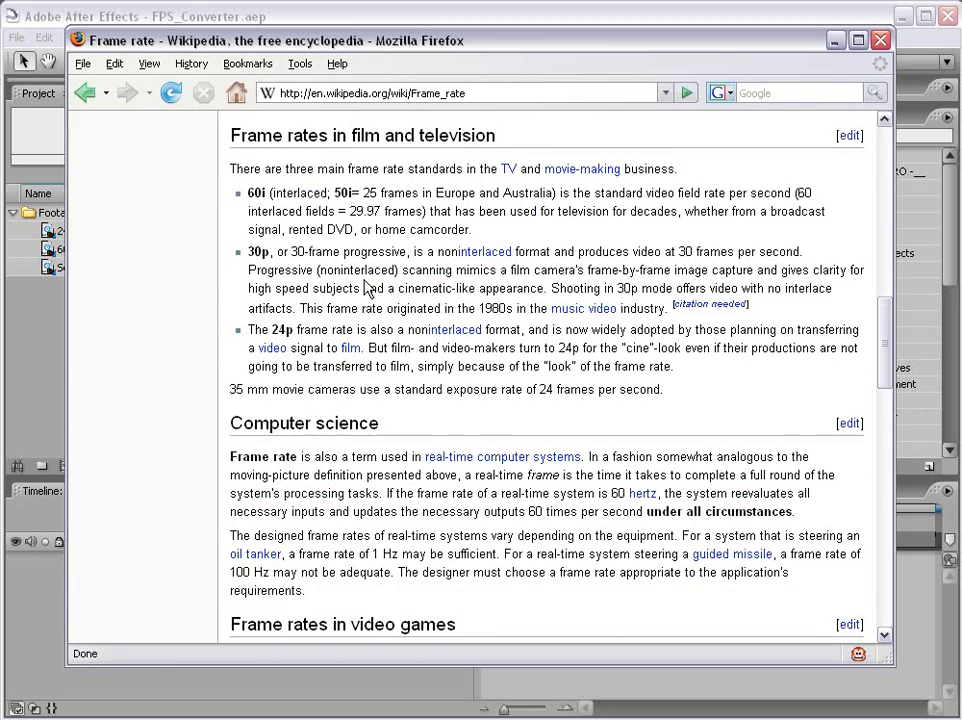
# Step: Bring After Effects forward and scrub 60i.mov to a later frame in its footage viewer
pyautogui.click(148, 14)
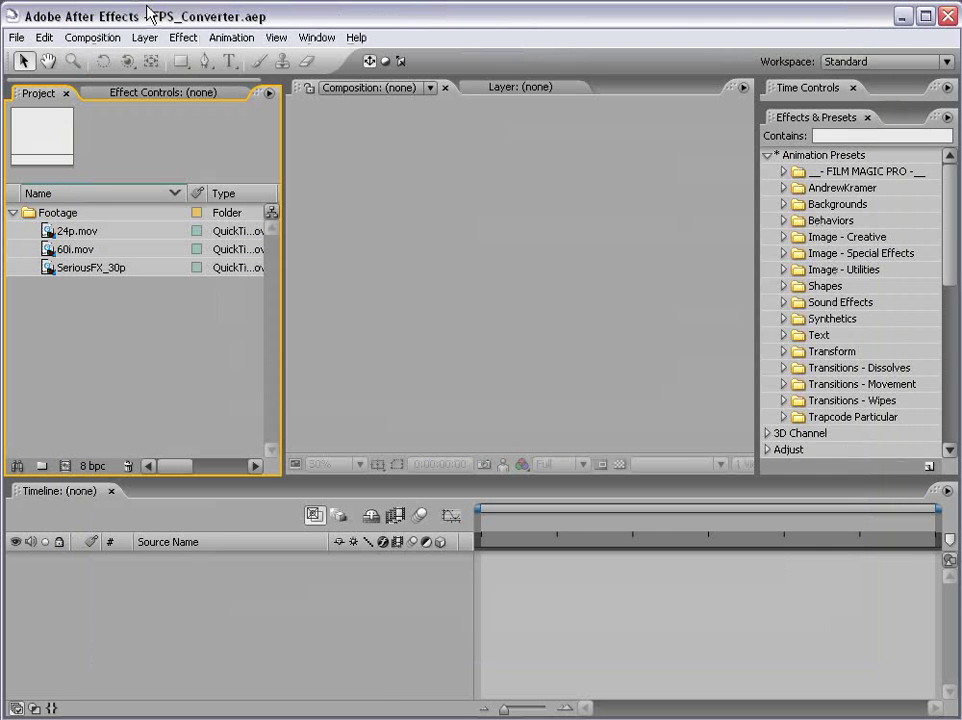
pyautogui.doubleClick(72, 250)
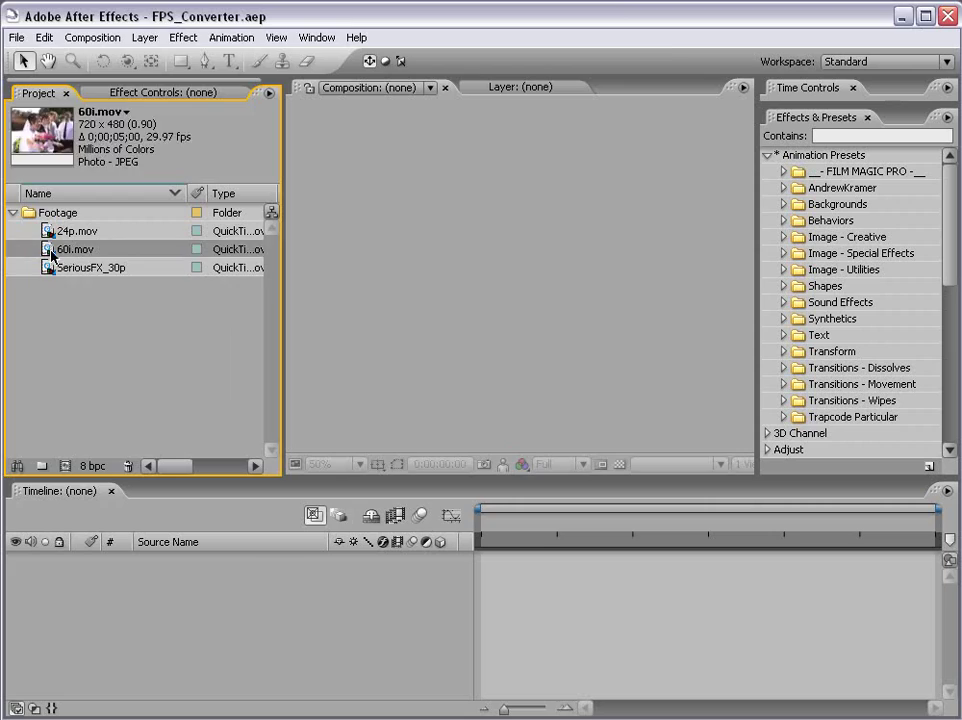
pyautogui.moveTo(300, 55); pyautogui.dragTo(312, 111)
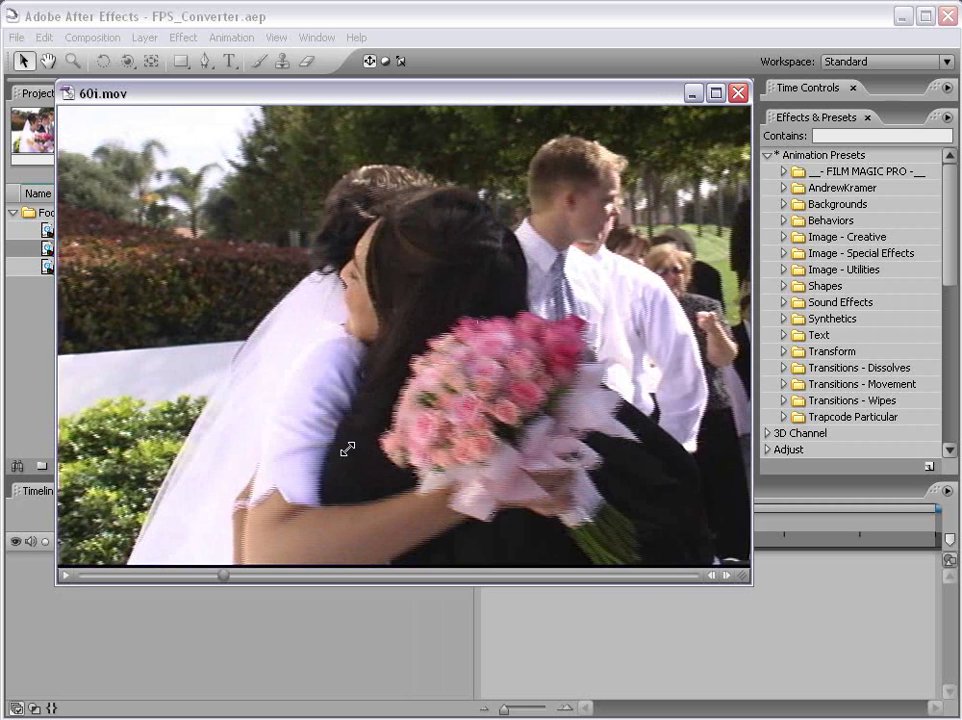
pyautogui.moveTo(222, 575); pyautogui.dragTo(622, 567)
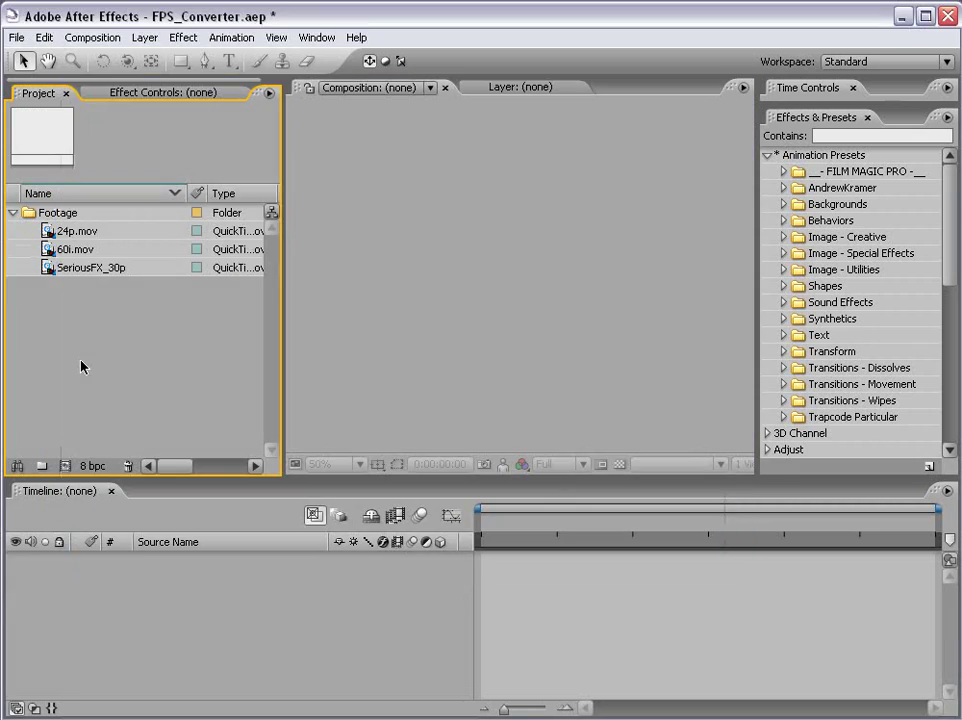
# Step: Interpret 60i.mov at a conformed 23.976 fps, Lower Field First, with Preserve Edges on
pyautogui.rightClick(67, 250)
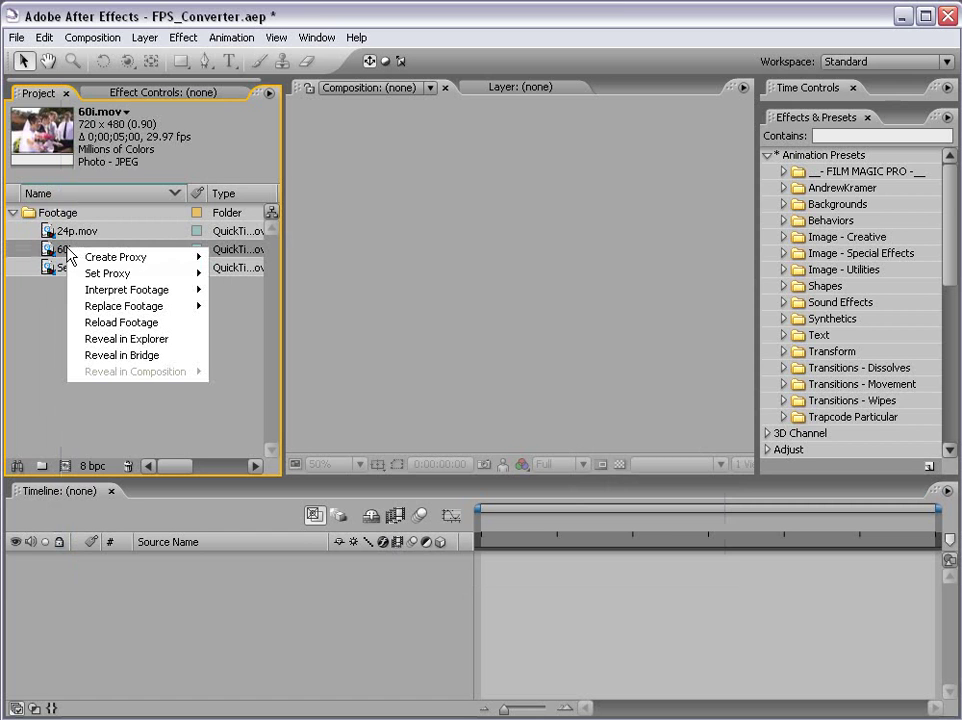
pyautogui.moveTo(128, 291)
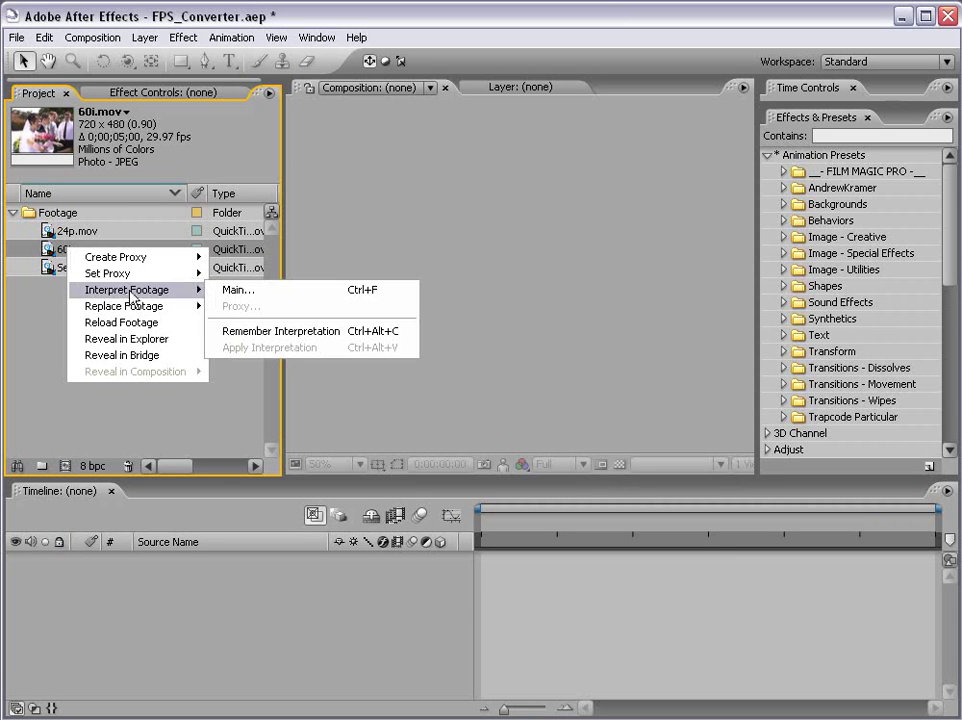
pyautogui.click(237, 290)
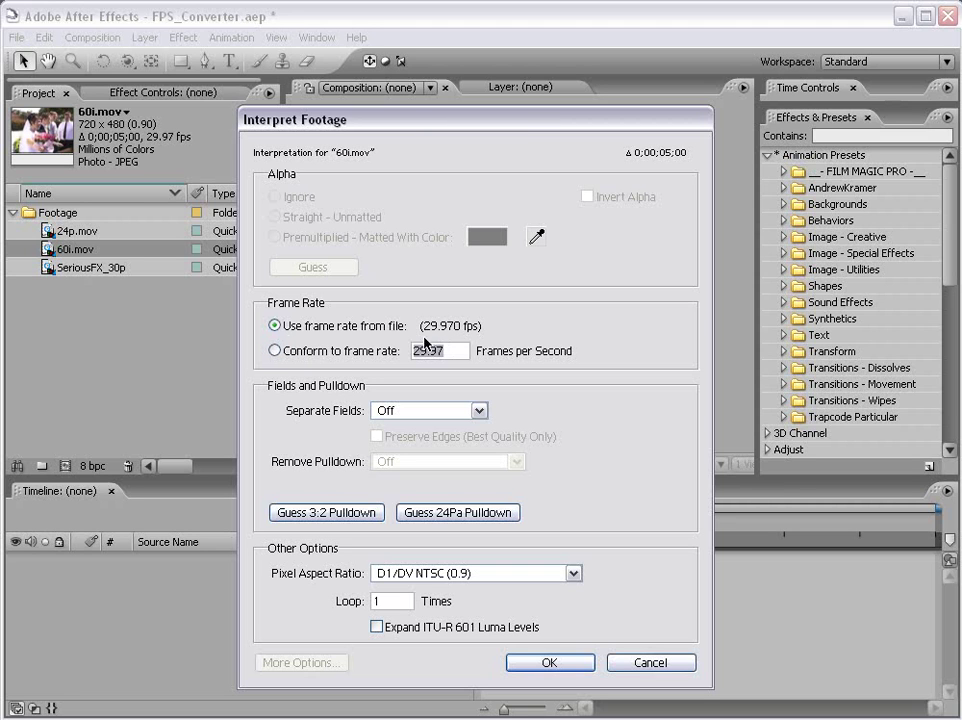
pyautogui.click(436, 350)
pyautogui.write('23.976')
pyautogui.click(380, 414)
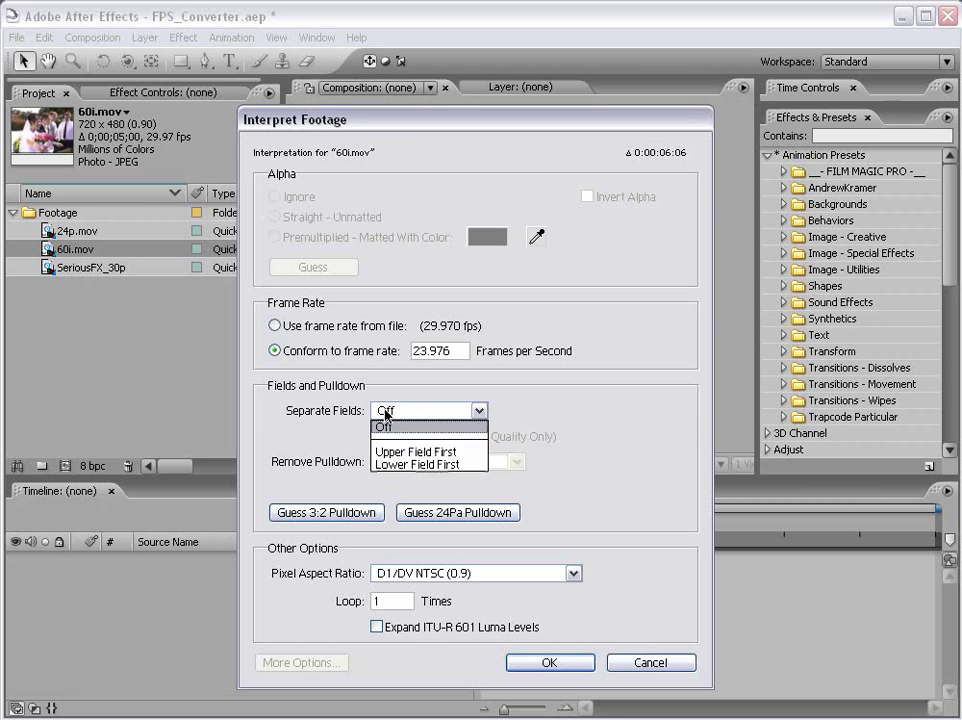
pyautogui.click(425, 465)
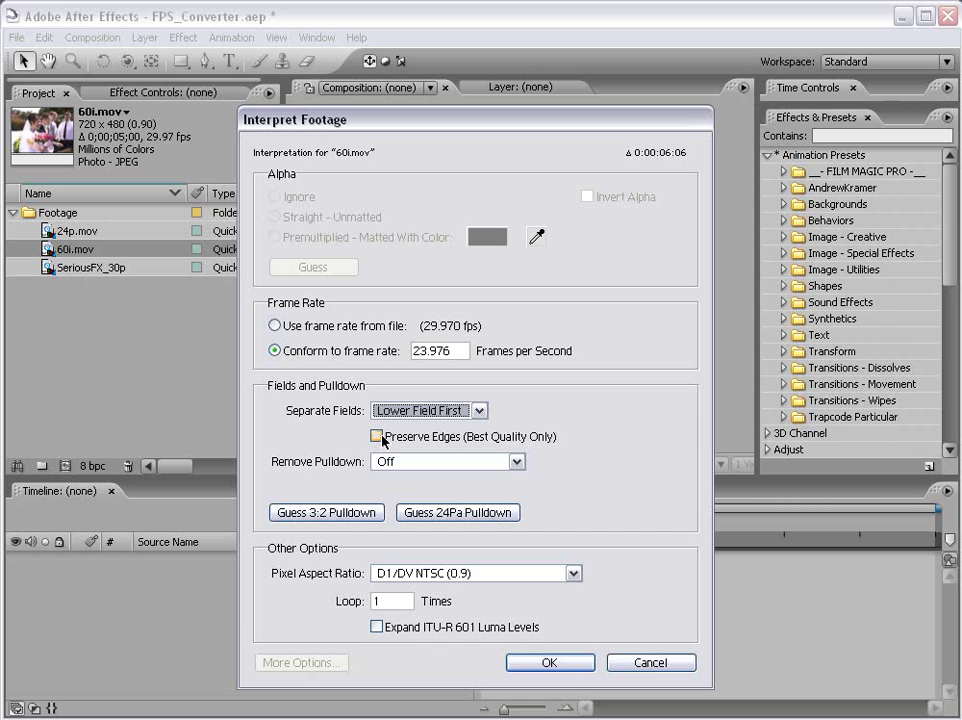
pyautogui.click(378, 437)
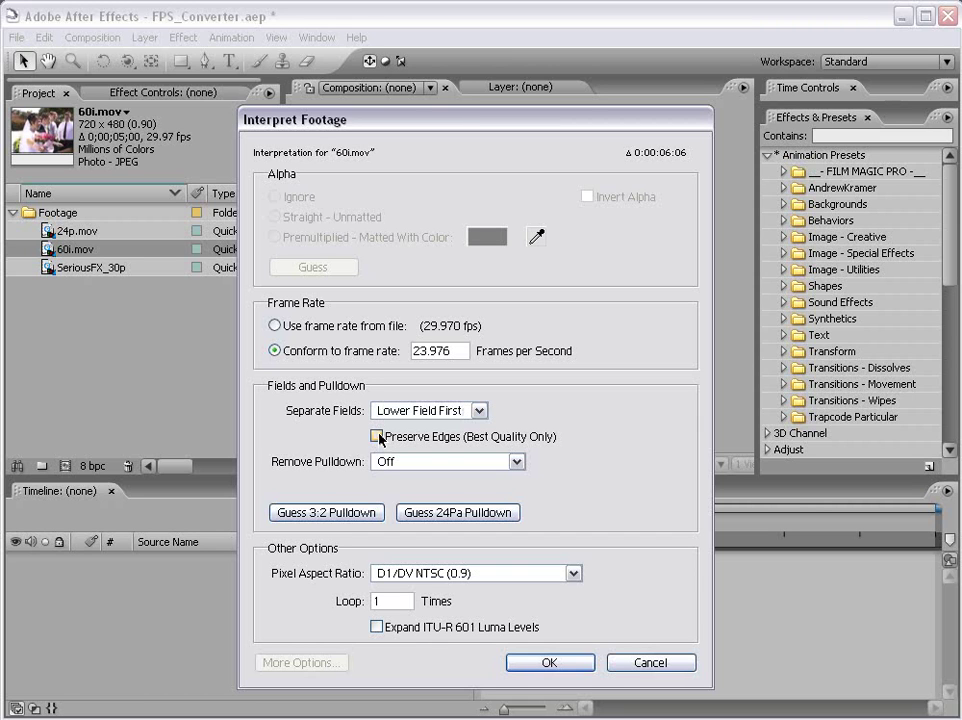
pyautogui.click(551, 662)
pyautogui.click(115, 367)
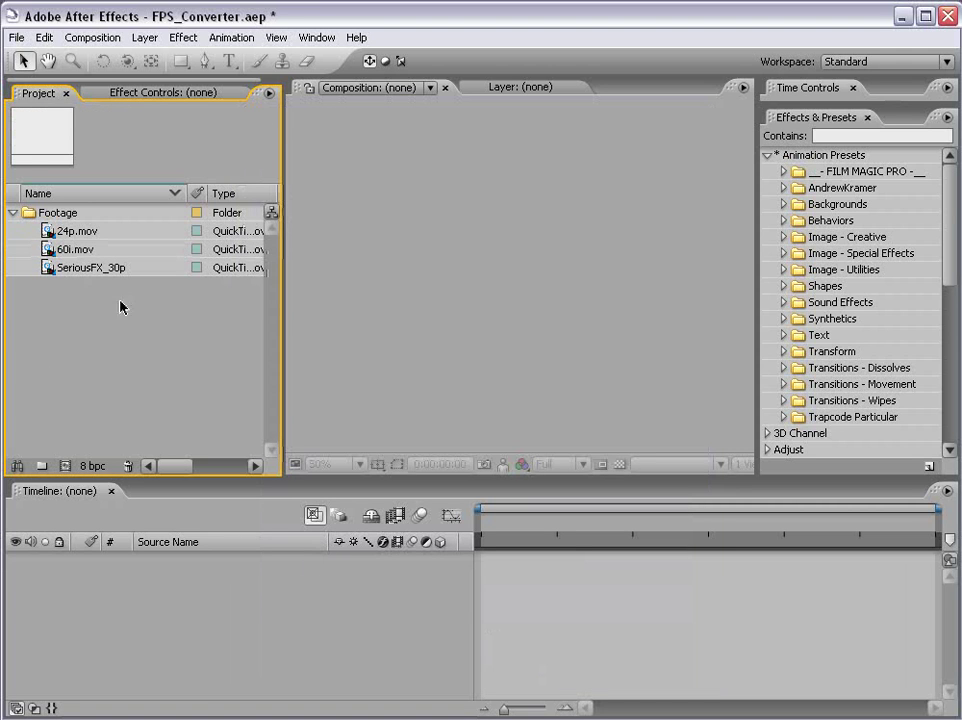
# Step: Review 60i.mov's updated frame-rate info in the Project panel
pyautogui.click(86, 252)
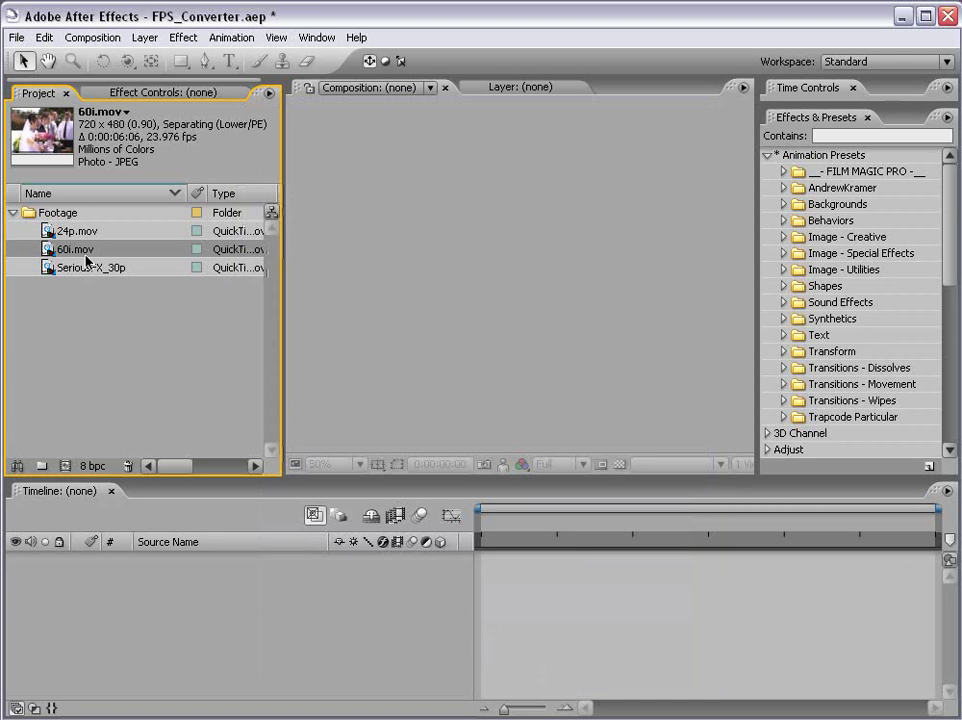
pyautogui.click(135, 316)
pyautogui.click(64, 252)
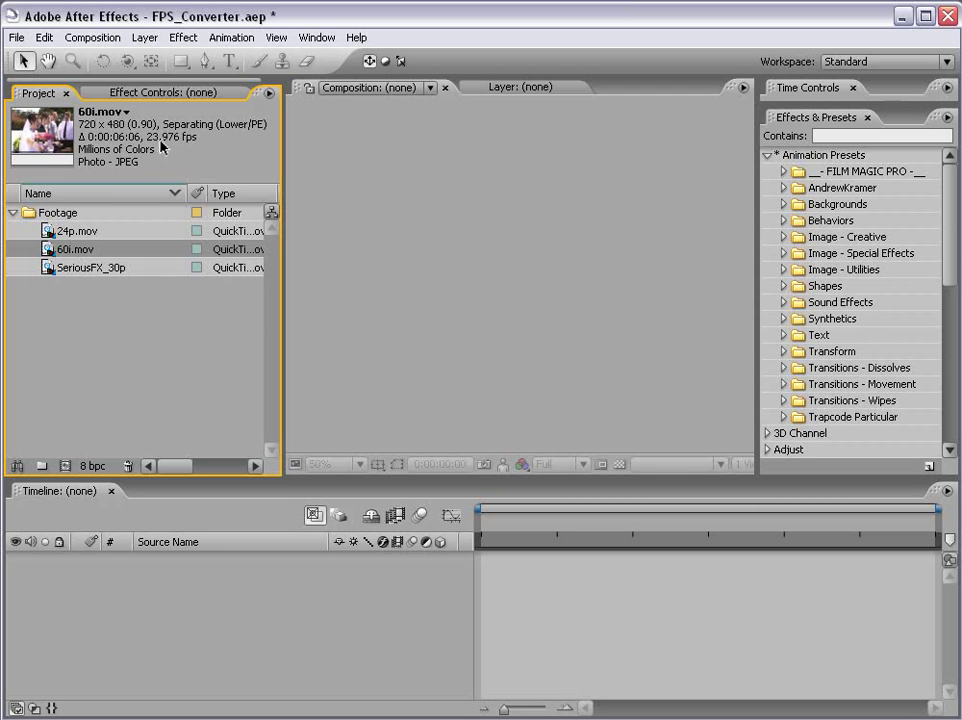
pyautogui.click(84, 311)
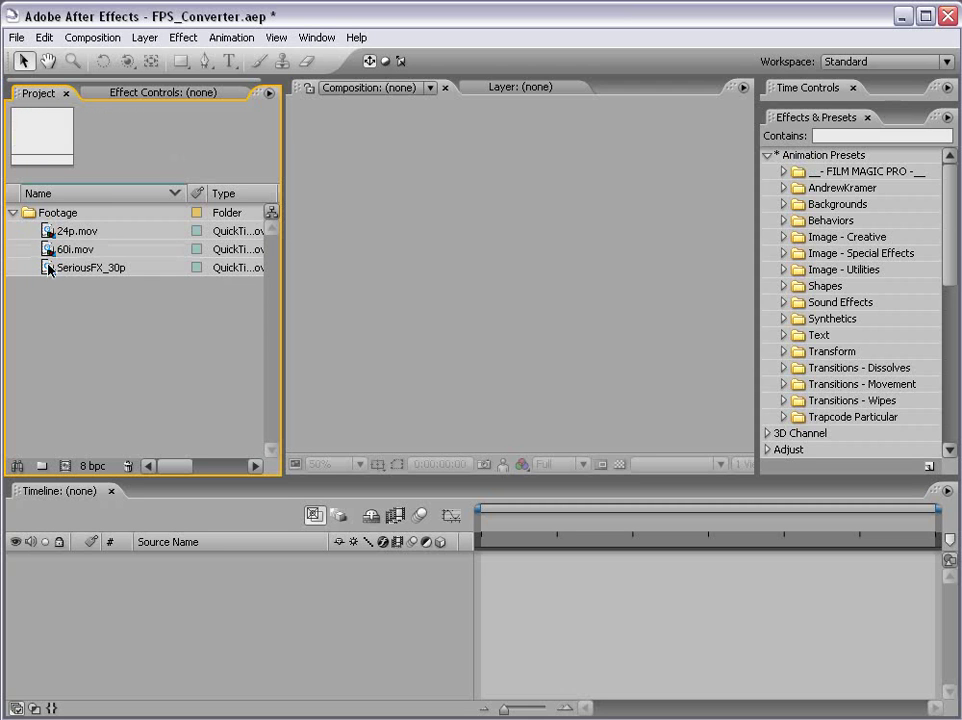
# Step: Create the 60i composition from 60i.mov and confirm its 720×480, 23.976 fps settings
pyautogui.moveTo(48, 252); pyautogui.dragTo(69, 468)
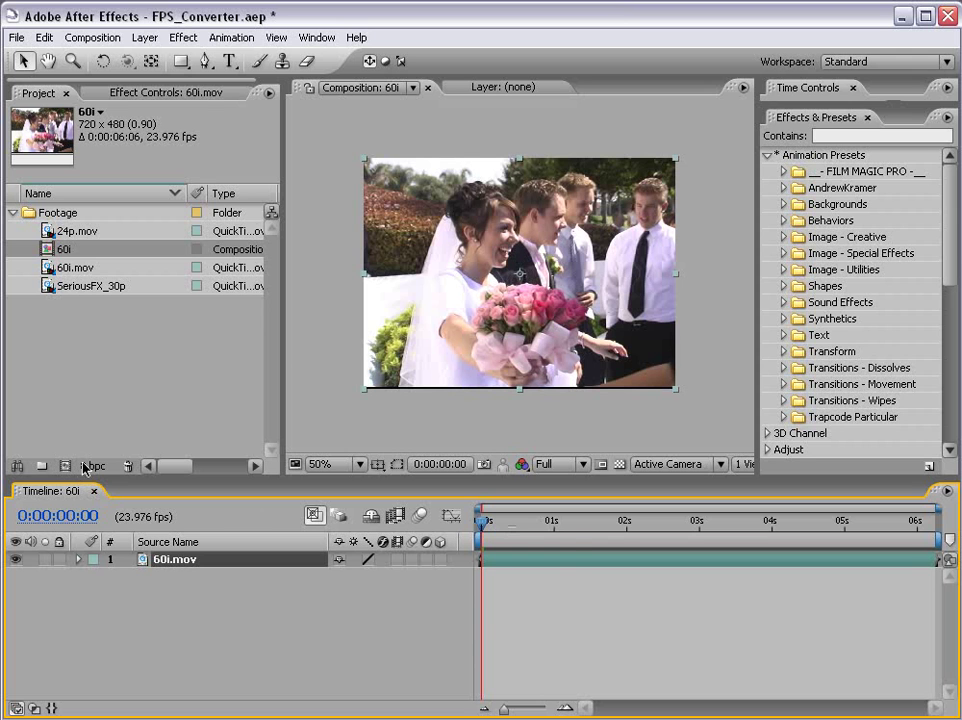
pyautogui.click(91, 37)
pyautogui.click(103, 82)
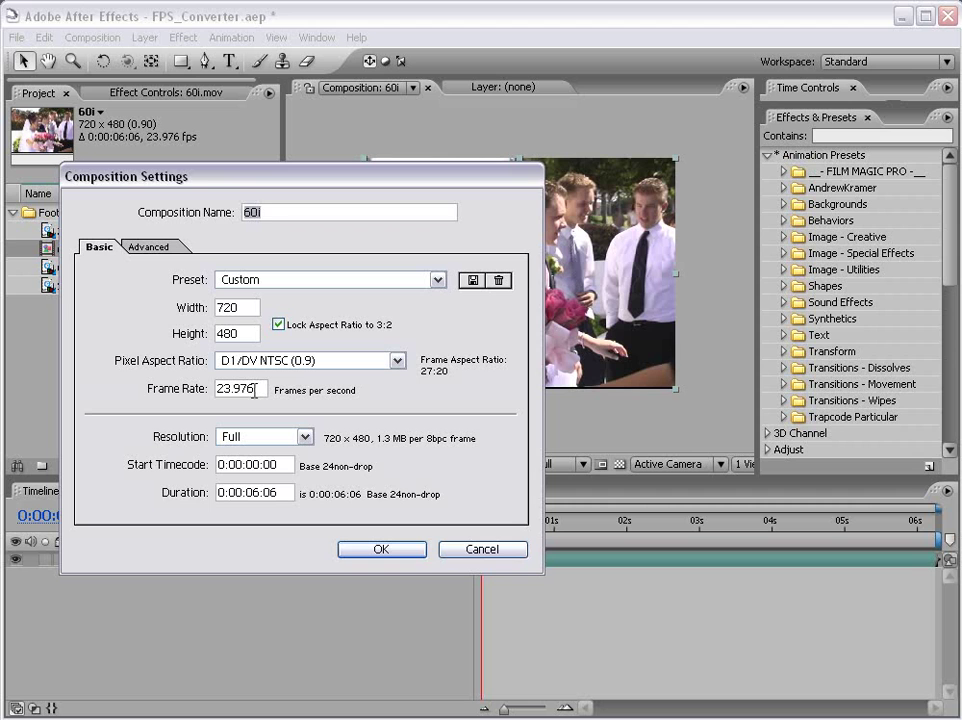
pyautogui.click(380, 549)
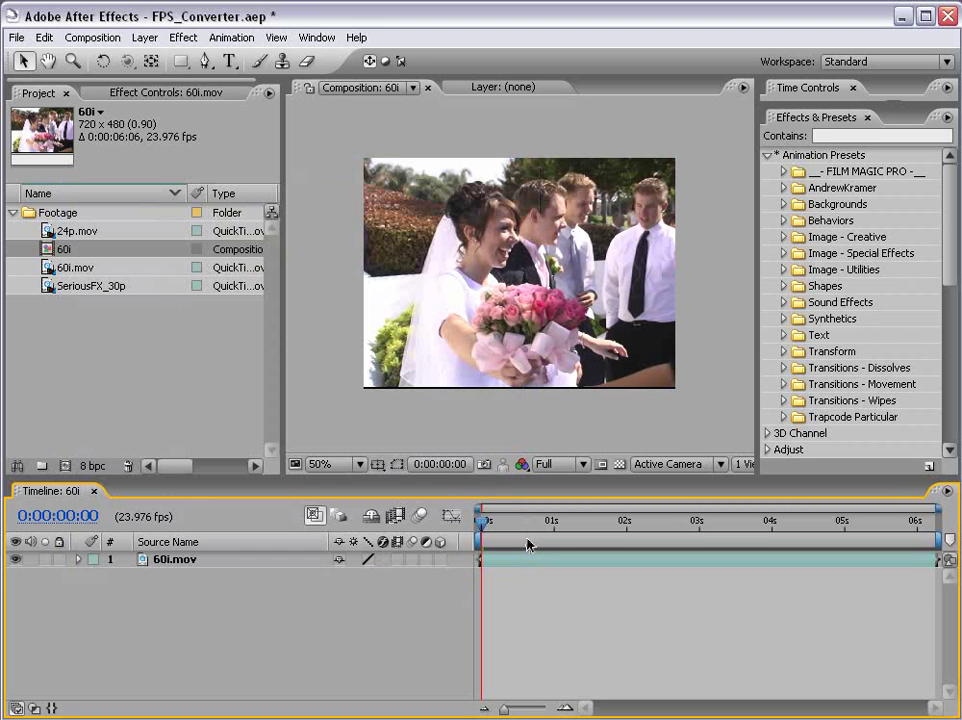
pyautogui.press('space')
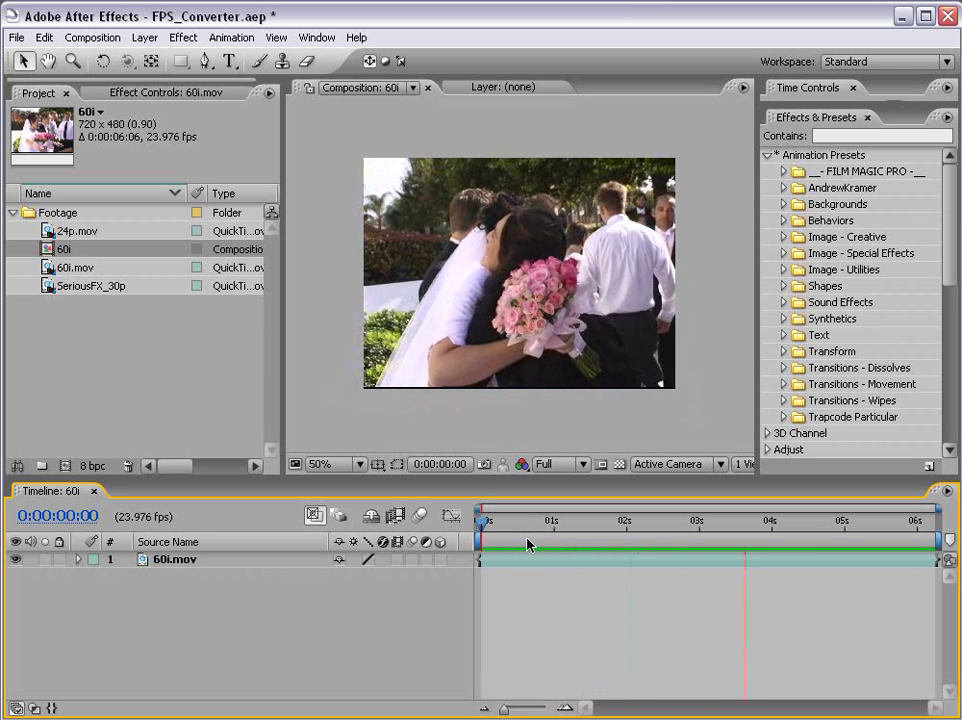
pyautogui.press('space')
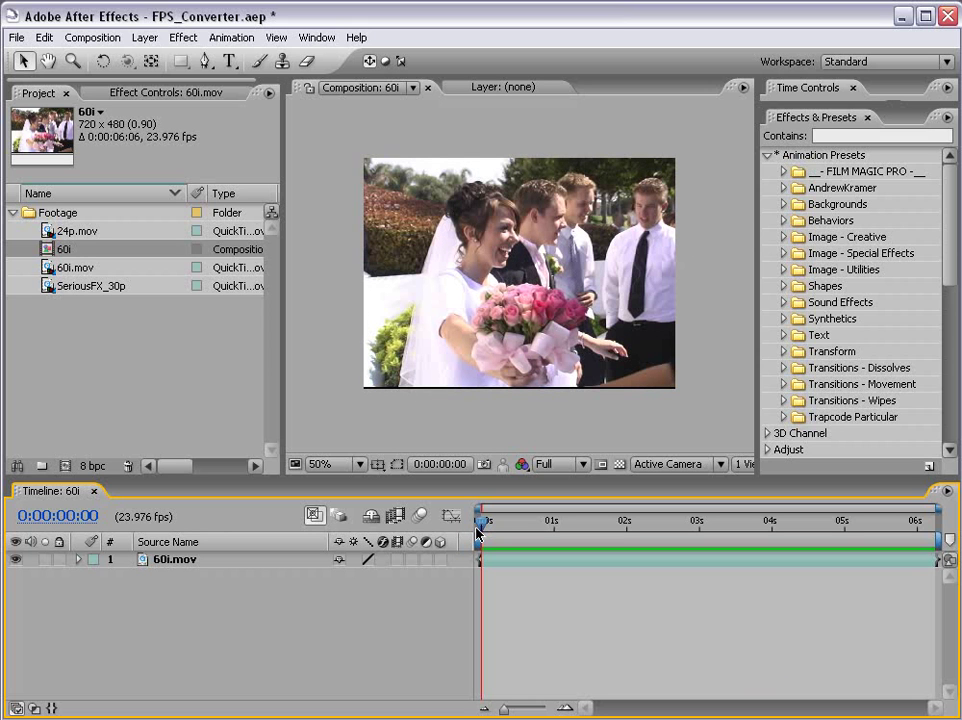
pyautogui.press('space')
pyautogui.press('space')
# Step: Apply the FPS Converter animation preset to the 60i.mov layer
pyautogui.click(769, 157)
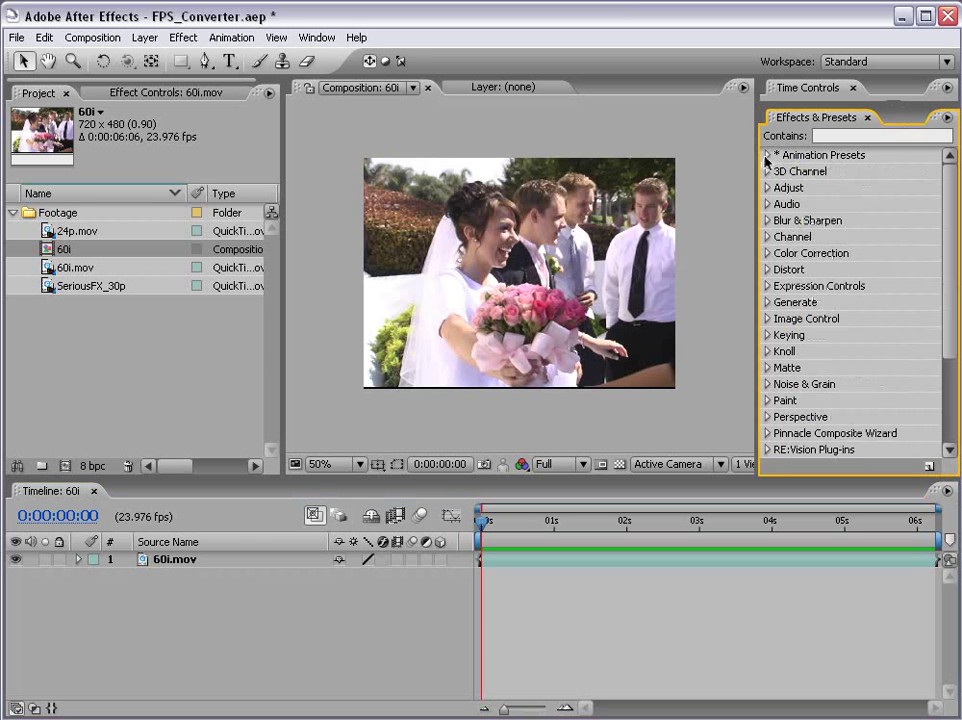
pyautogui.click(769, 156)
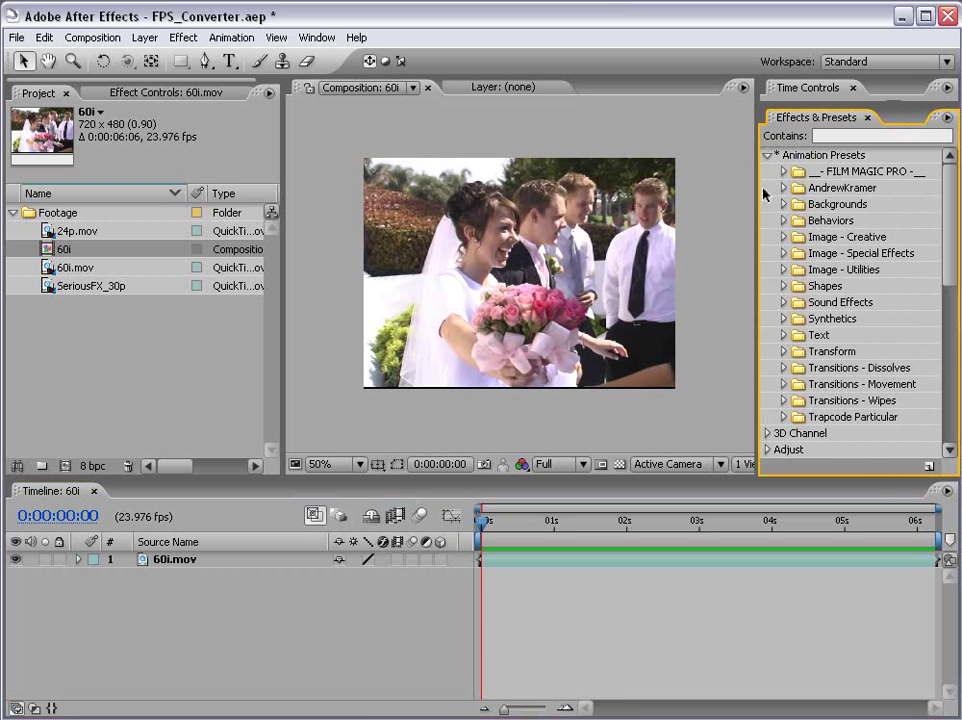
pyautogui.click(783, 188)
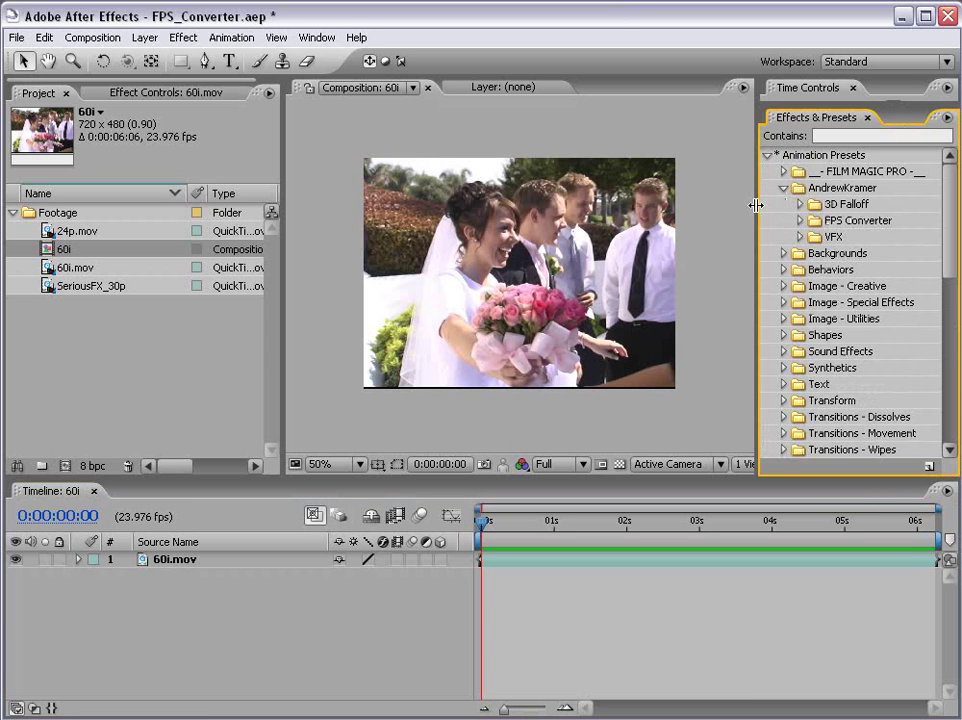
pyautogui.click(800, 222)
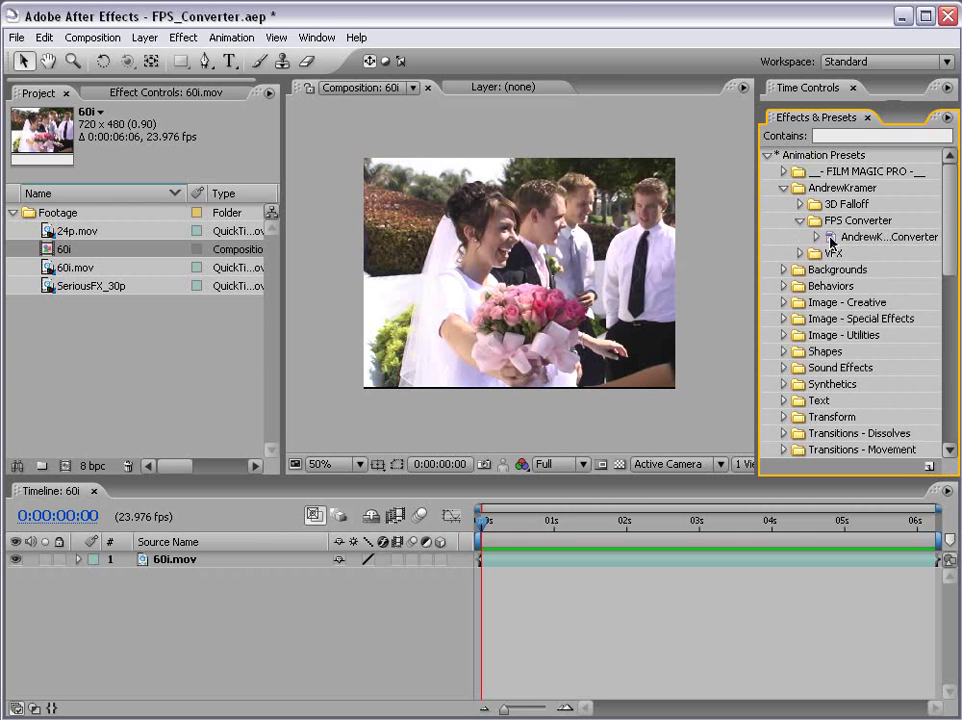
pyautogui.moveTo(832, 242); pyautogui.dragTo(428, 246)
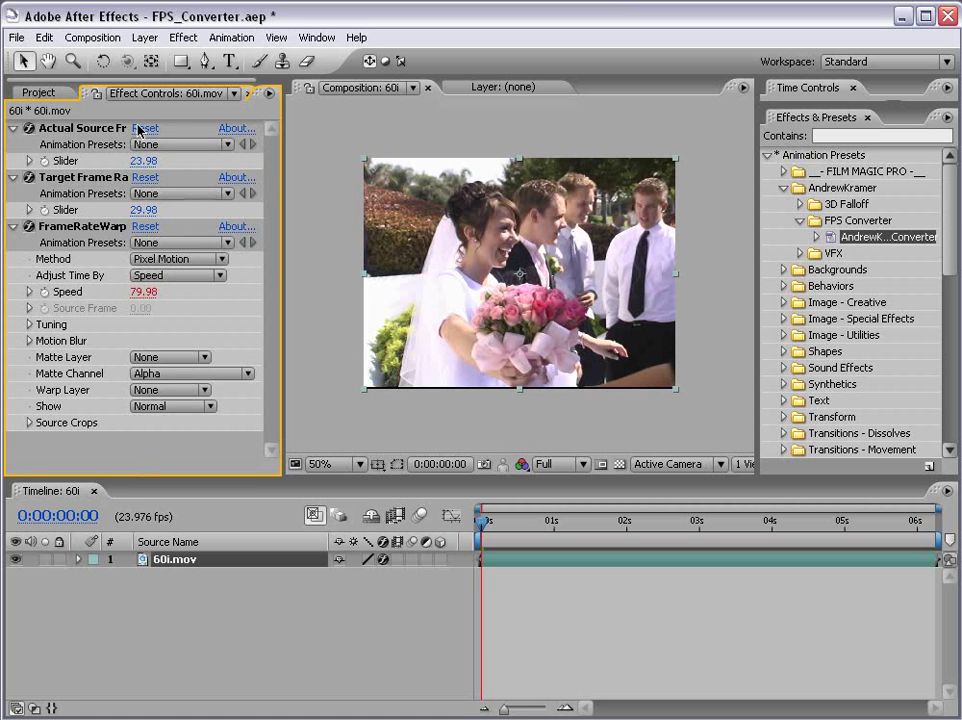
# Step: Set the converter's source rate to 29.97 and target rate to 23.976, raising speed to 125
pyautogui.moveTo(283, 177); pyautogui.dragTo(355, 162)
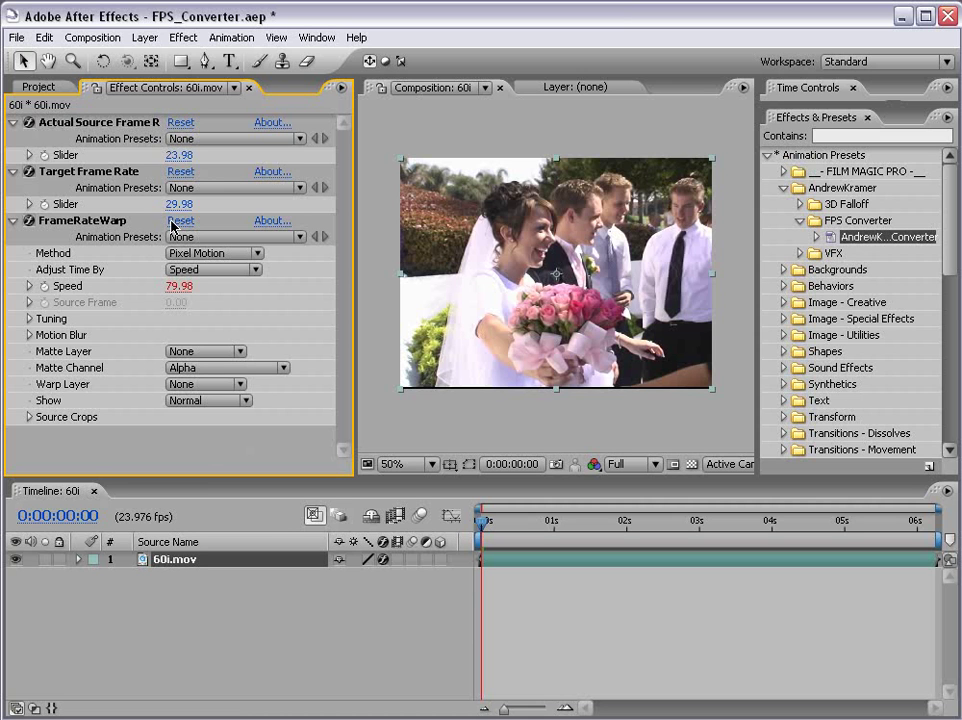
pyautogui.click(179, 155)
pyautogui.write('29.97')
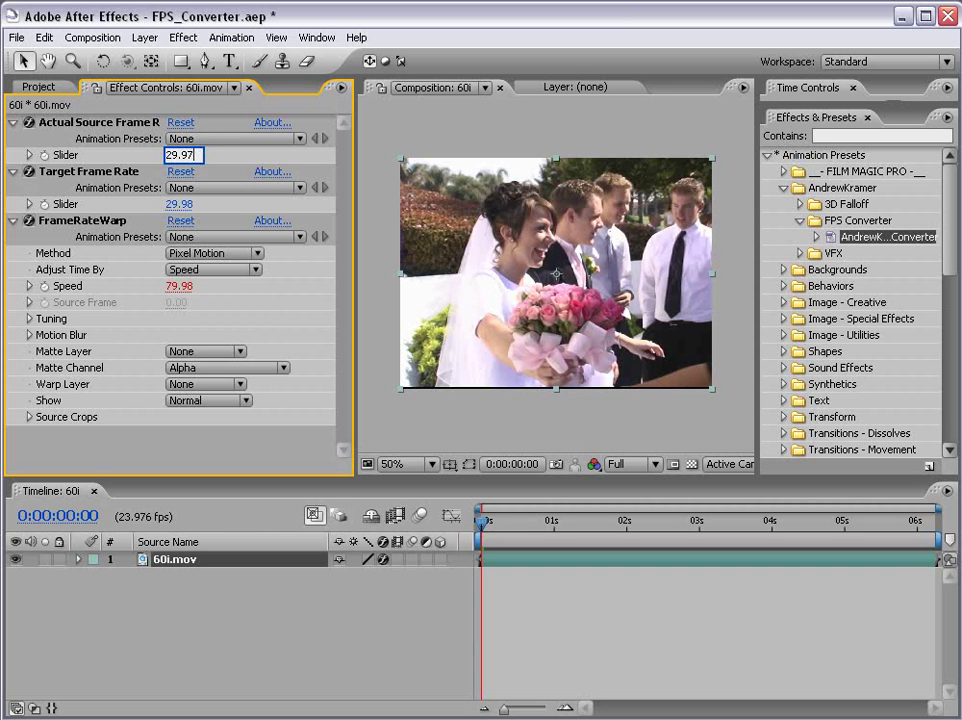
pyautogui.press('Return')
pyautogui.click(179, 204)
pyautogui.write('23.976')
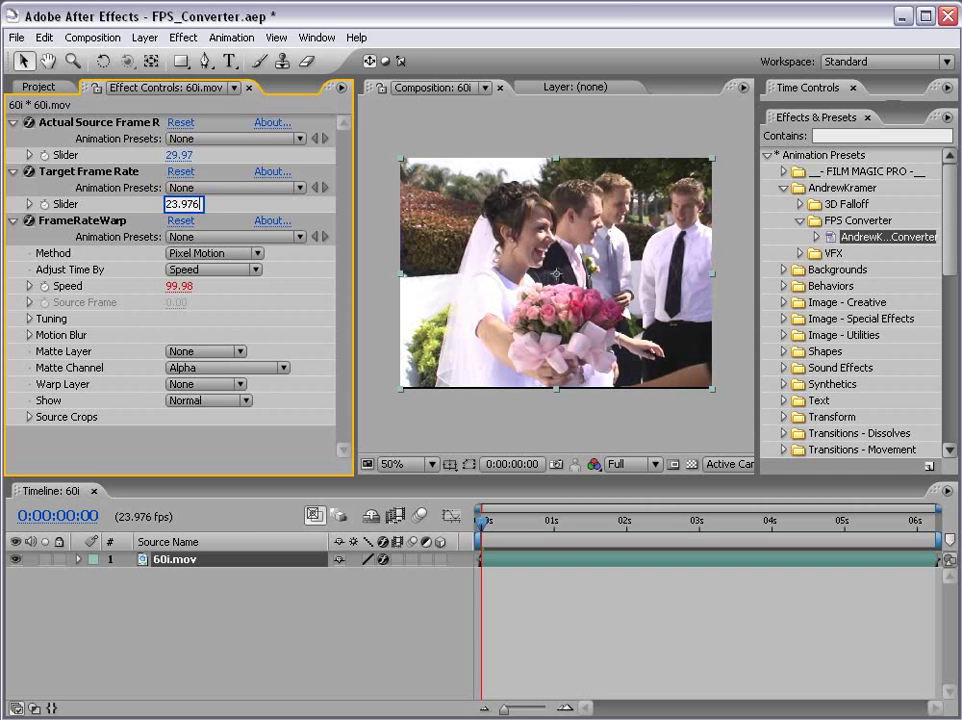
pyautogui.press('Return')
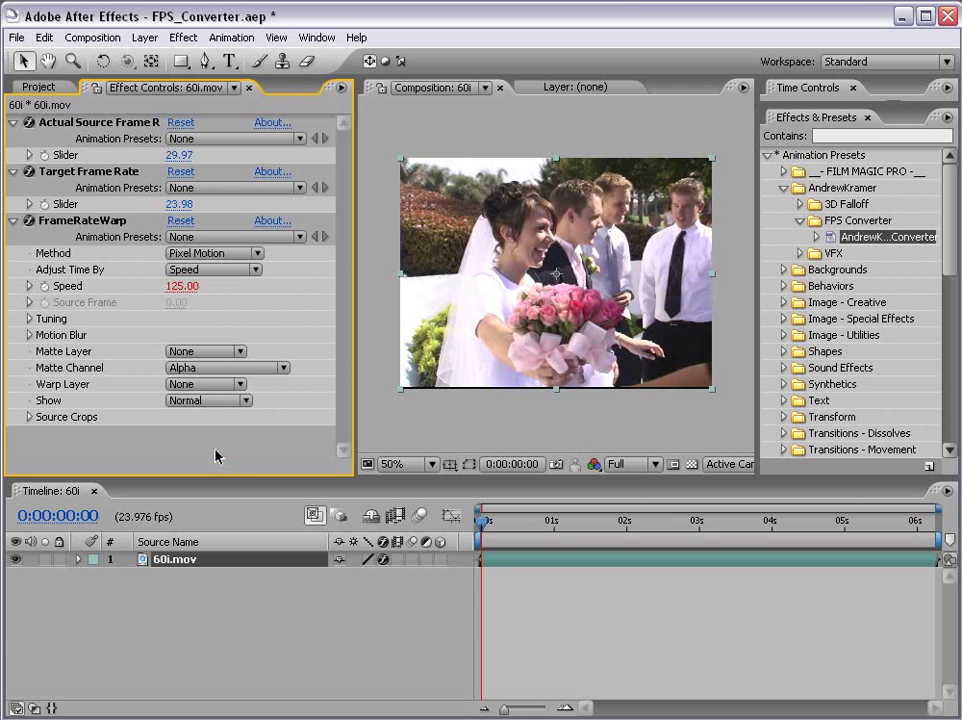
pyautogui.click(514, 622)
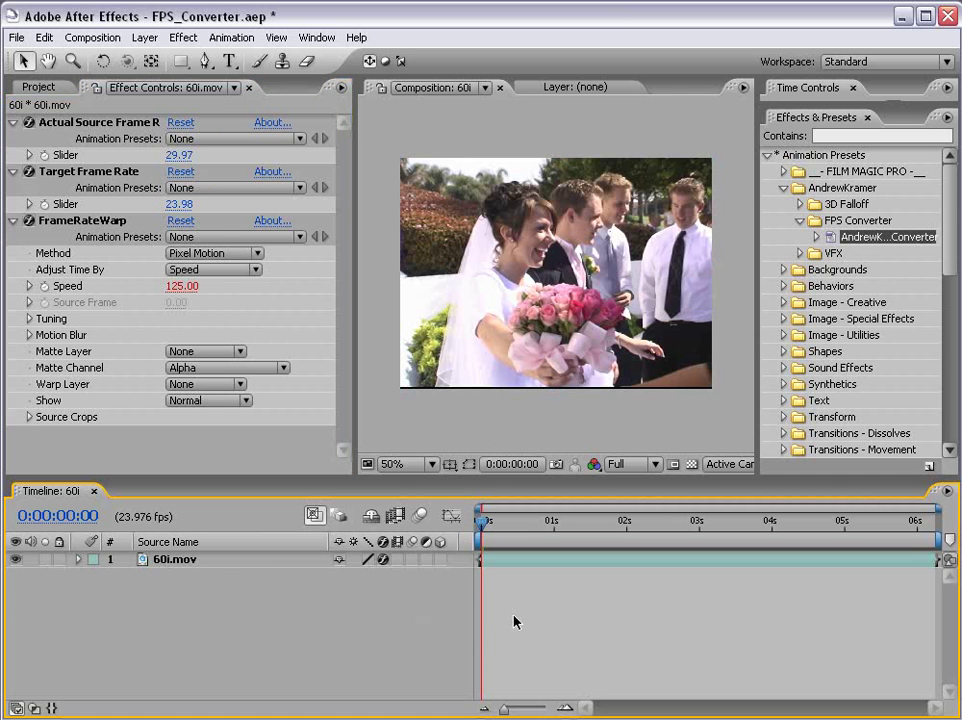
# Step: RAM-preview the 60i comp and show the Info panel beside the viewer
pyautogui.press('KP_0')
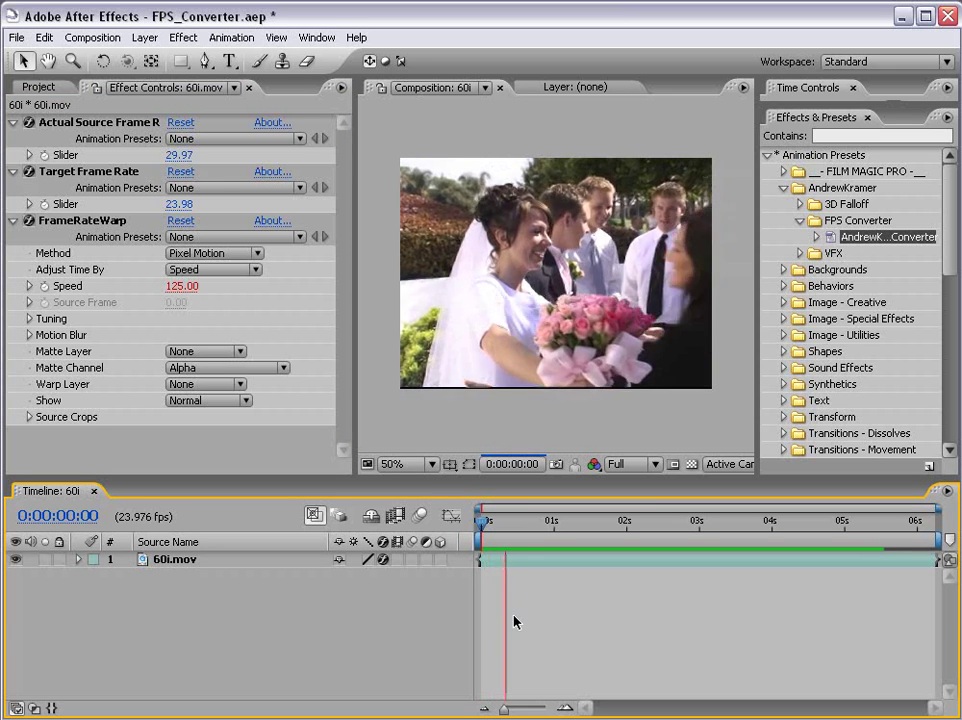
pyautogui.click(316, 37)
pyautogui.click(333, 182)
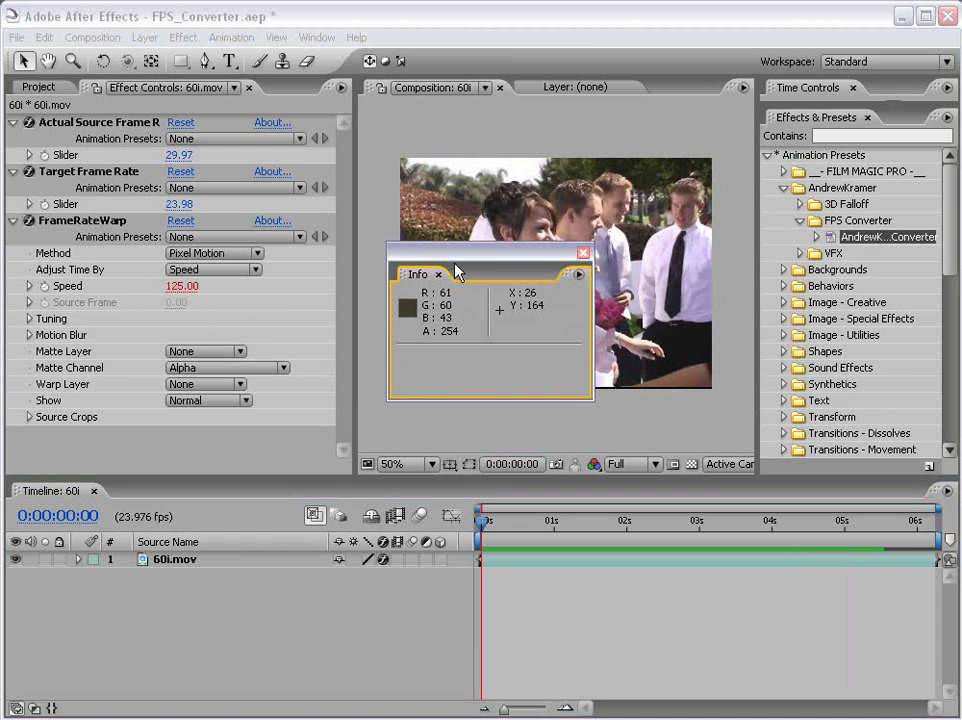
pyautogui.moveTo(465, 263); pyautogui.dragTo(150, 272)
# Step: Preview the comp again from 0:00:02:12, including in the maximized viewer
pyautogui.click(560, 650)
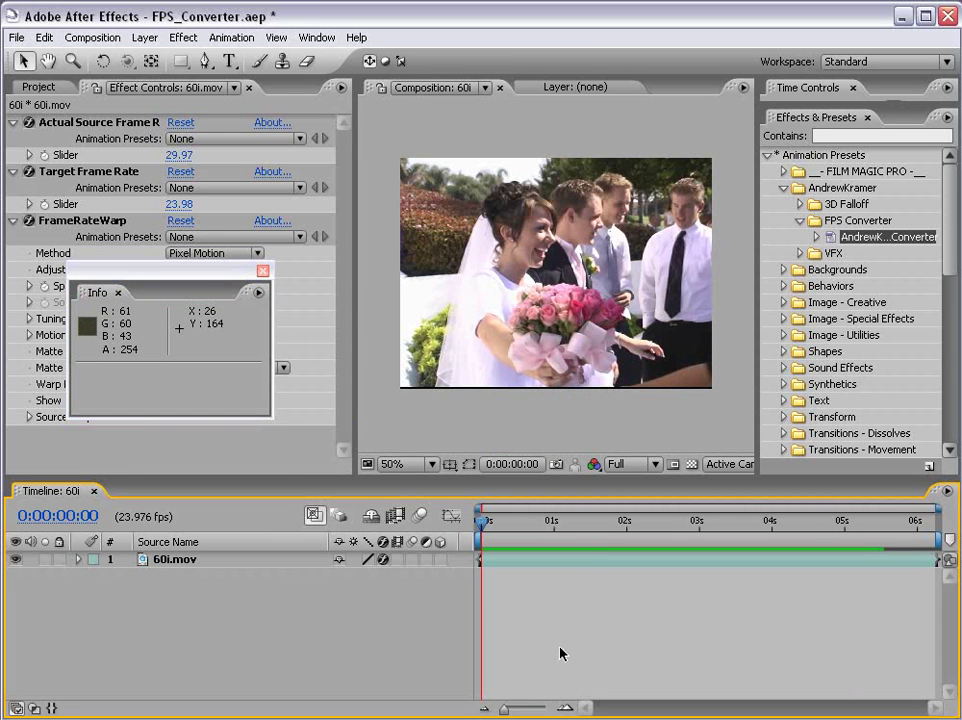
pyautogui.press('KP_0')
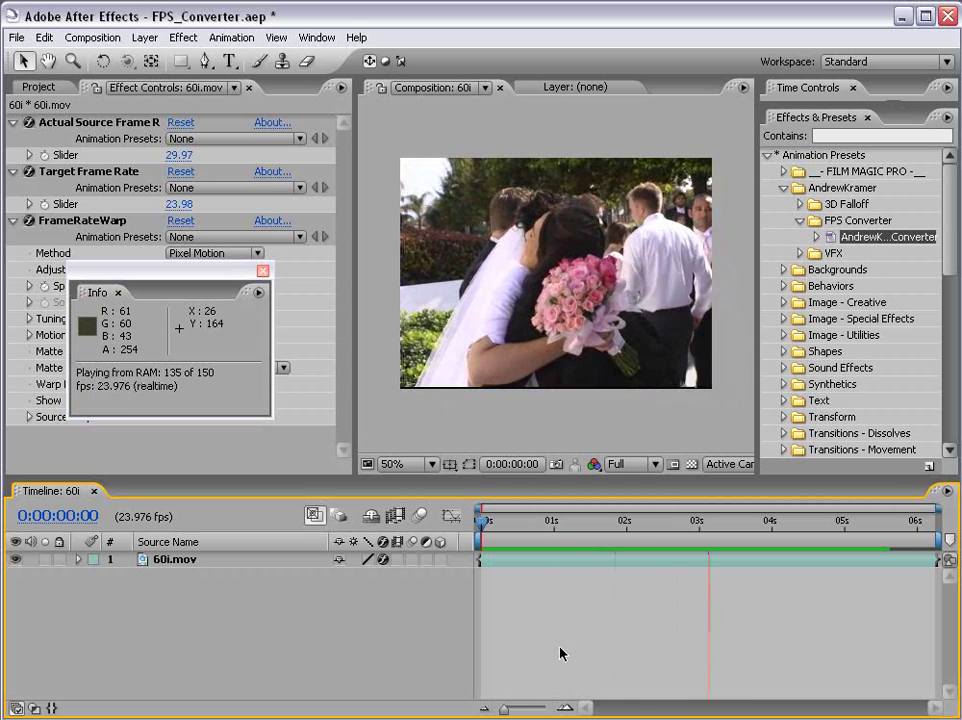
pyautogui.click(560, 653)
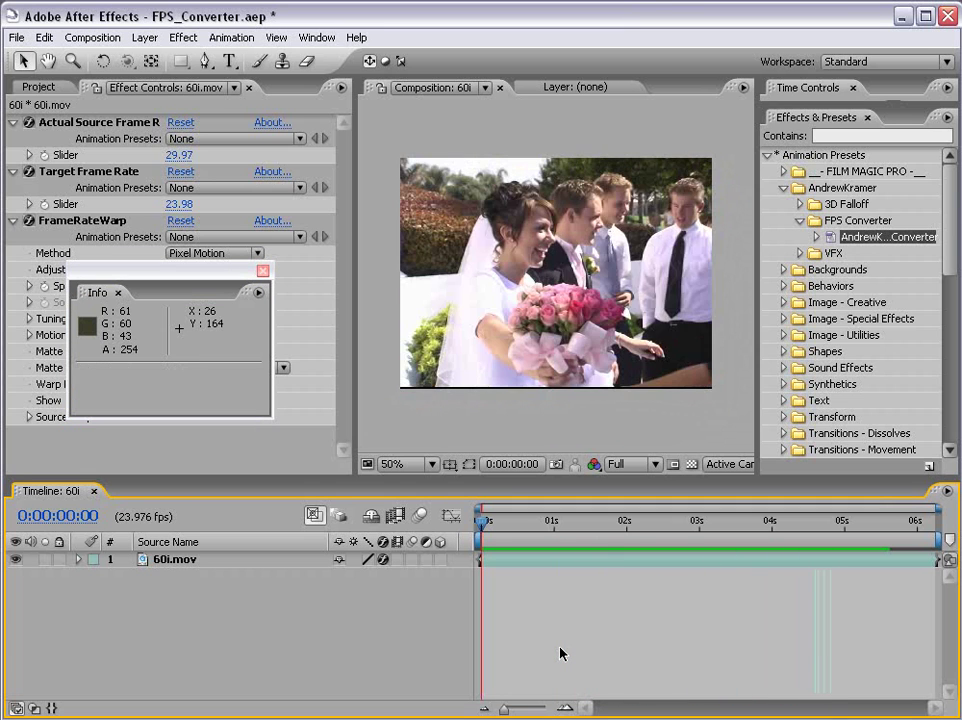
pyautogui.moveTo(487, 522); pyautogui.dragTo(668, 531)
pyautogui.press('KP_0')
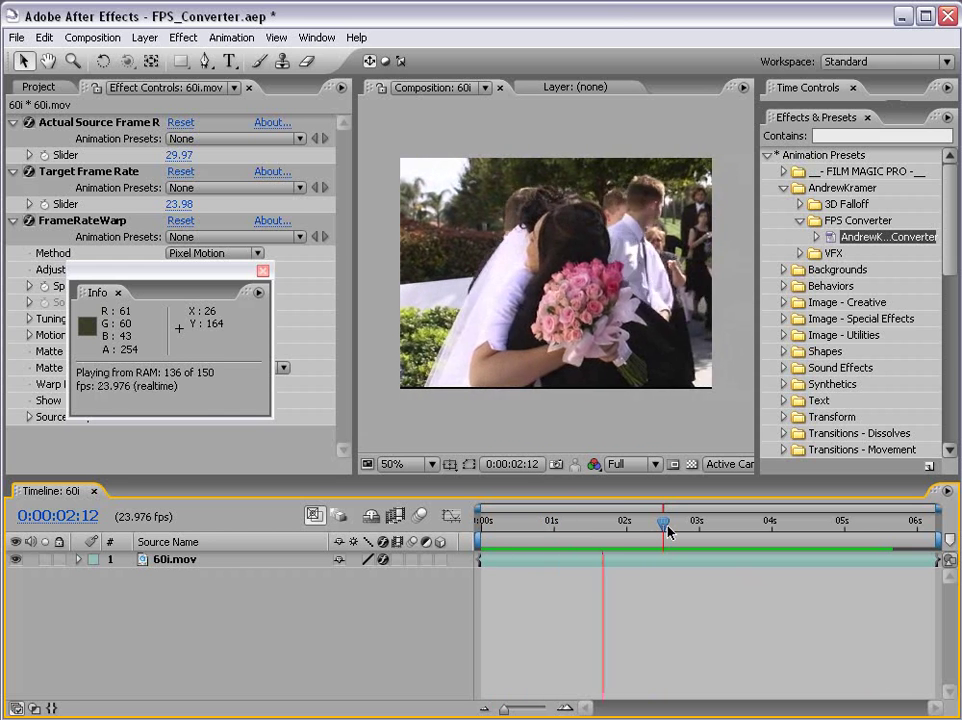
pyautogui.press('space')
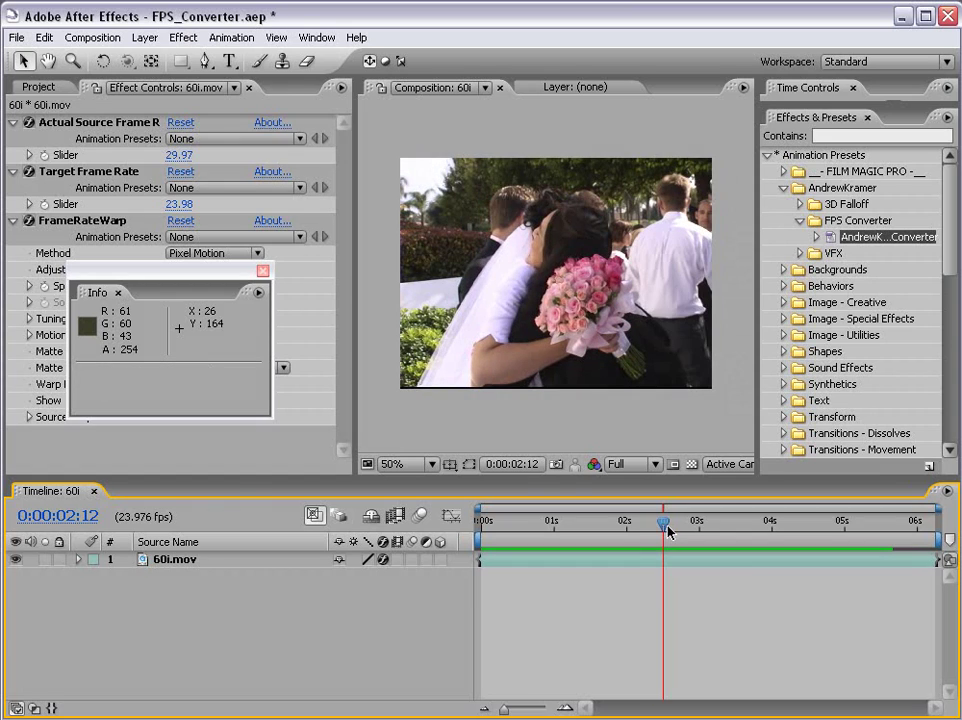
pyautogui.press('`')
pyautogui.press('KP_0')
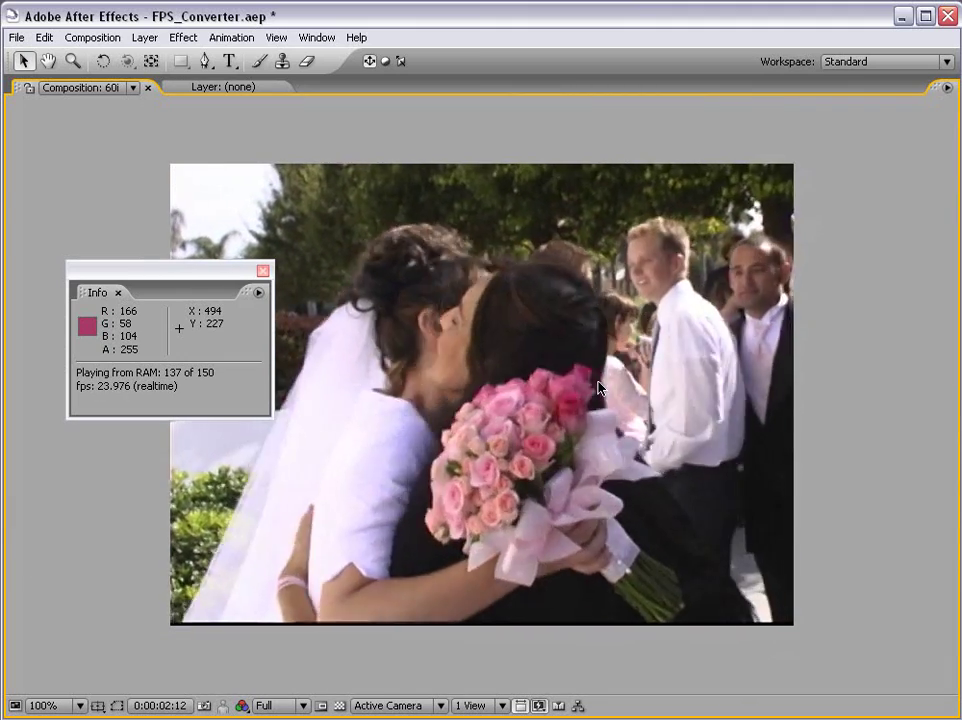
pyautogui.click(449, 286)
pyautogui.press('`')
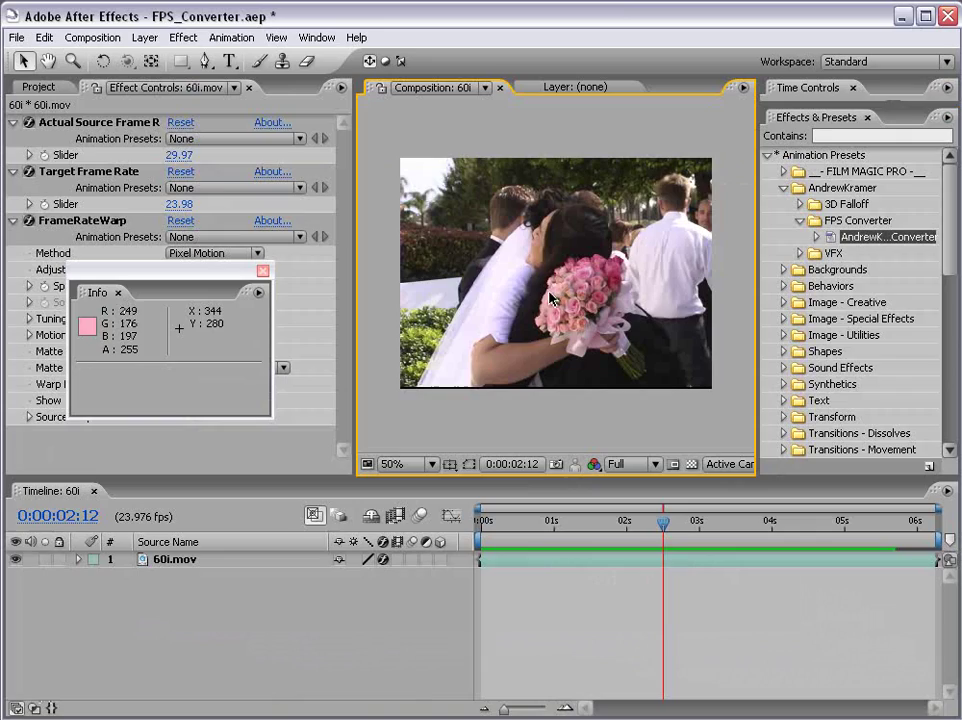
# Step: Select 24p.mov in the Project panel to view its details
pyautogui.click(584, 638)
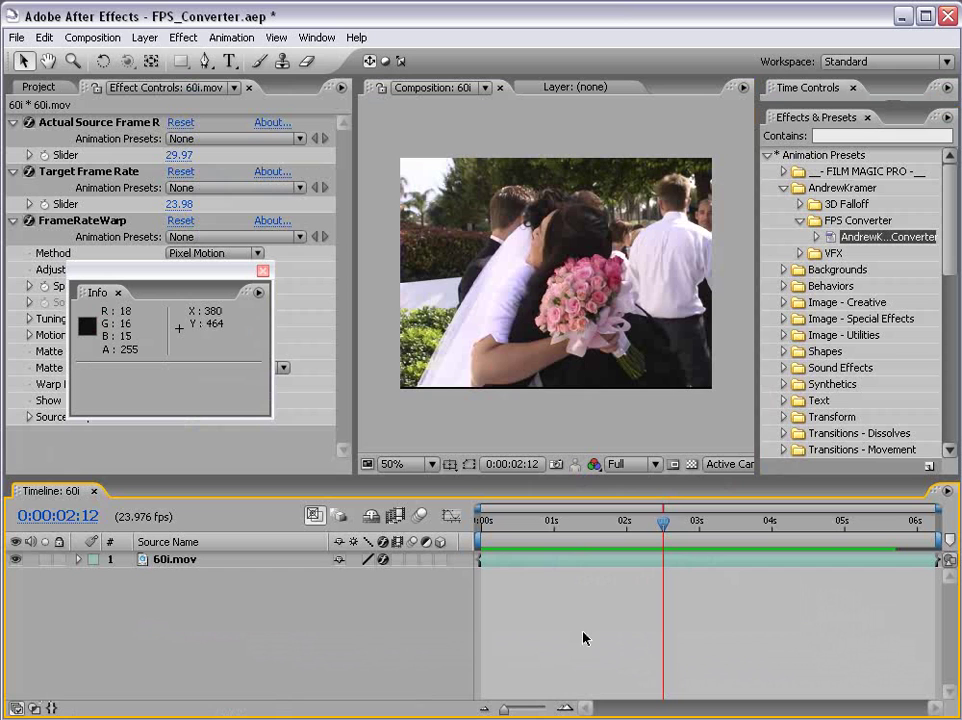
pyautogui.click(40, 89)
pyautogui.click(76, 225)
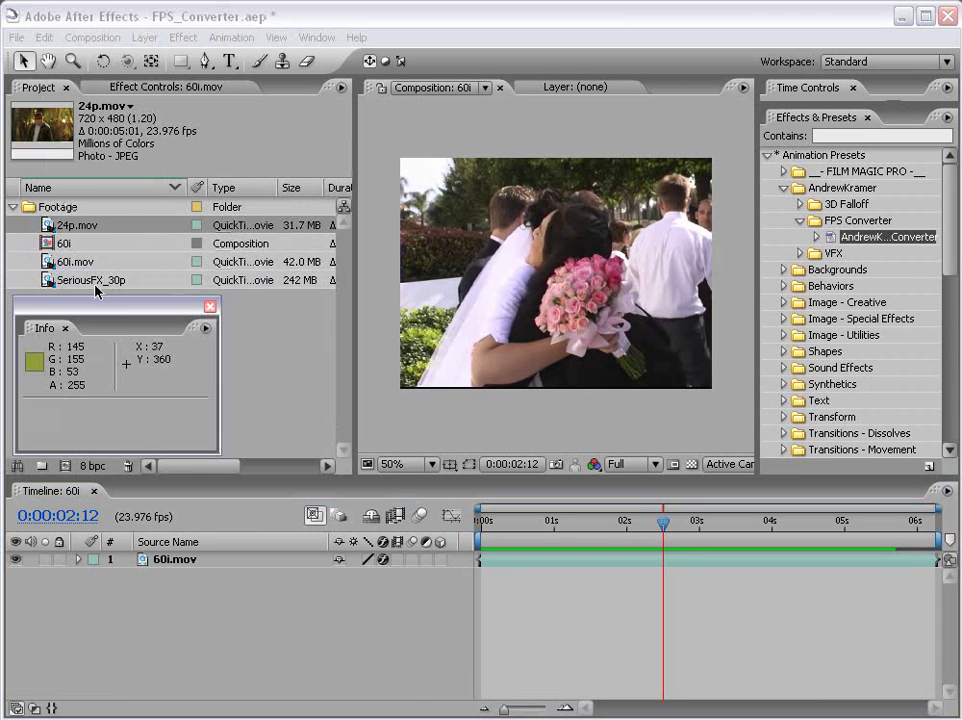
# Step: Conform 24p.mov to 29.97 fps in Interpret Footage, shortening it to 0;00;04;01
pyautogui.rightClick(71, 229)
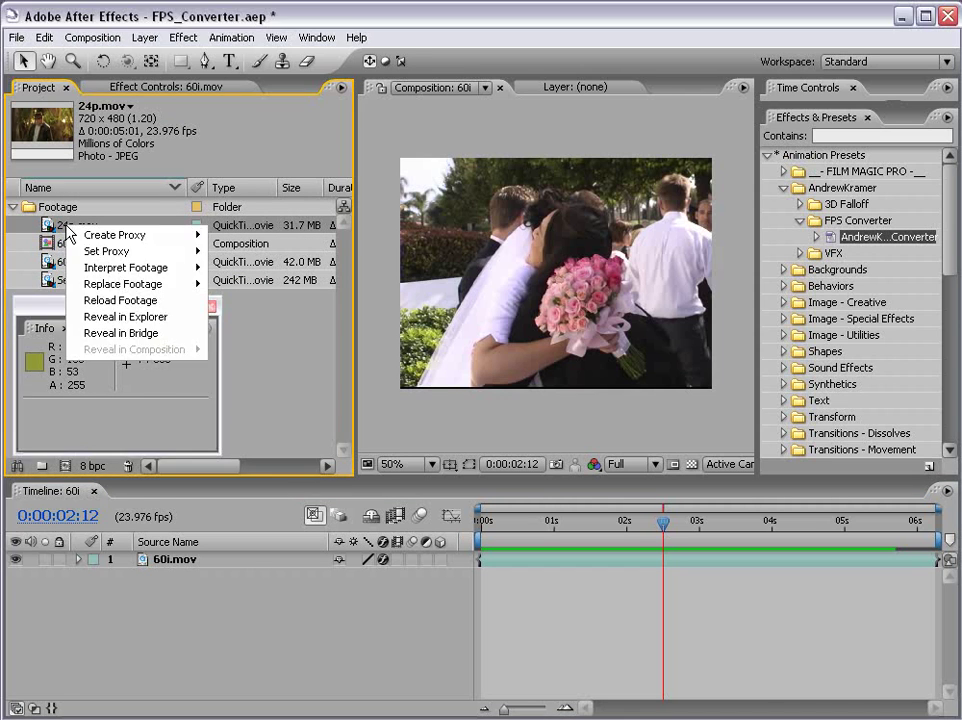
pyautogui.moveTo(125, 275)
pyautogui.click(240, 268)
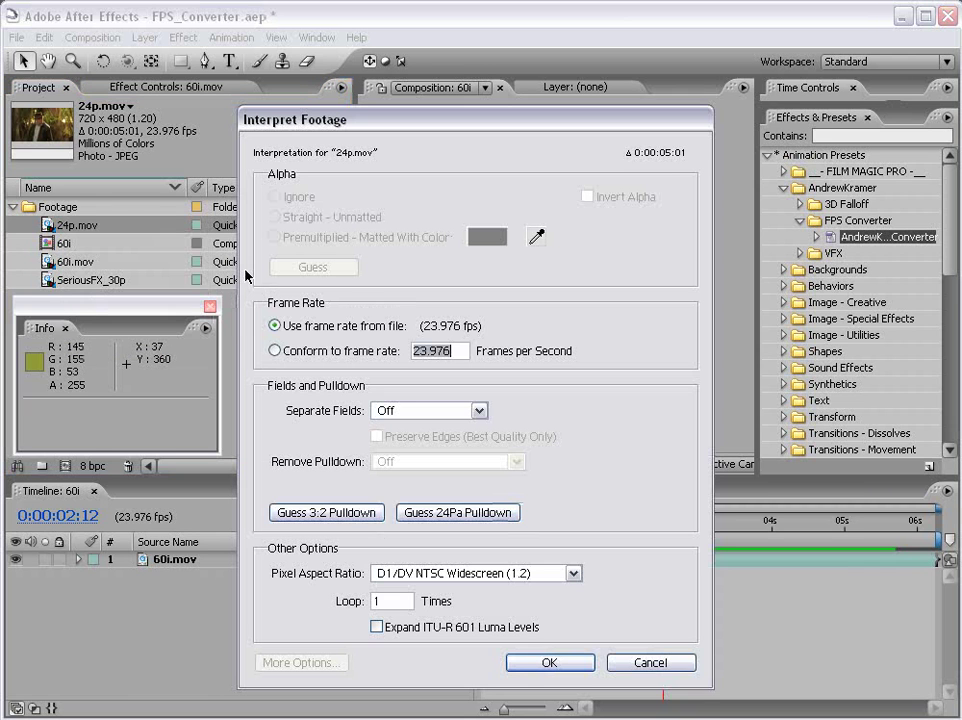
pyautogui.click(273, 350)
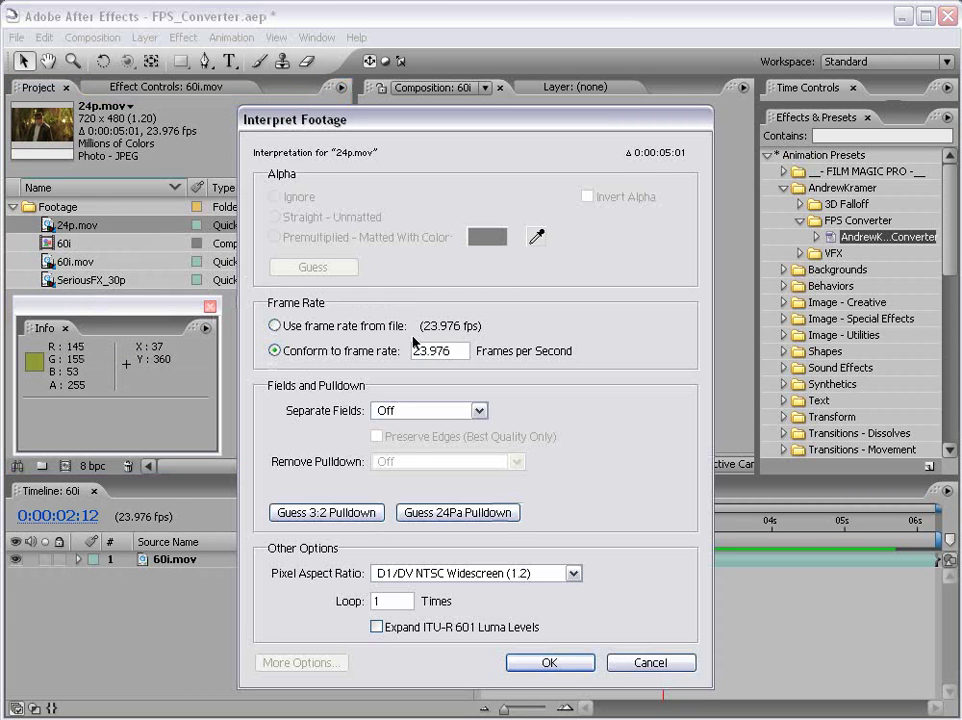
pyautogui.moveTo(456, 349); pyautogui.dragTo(370, 345)
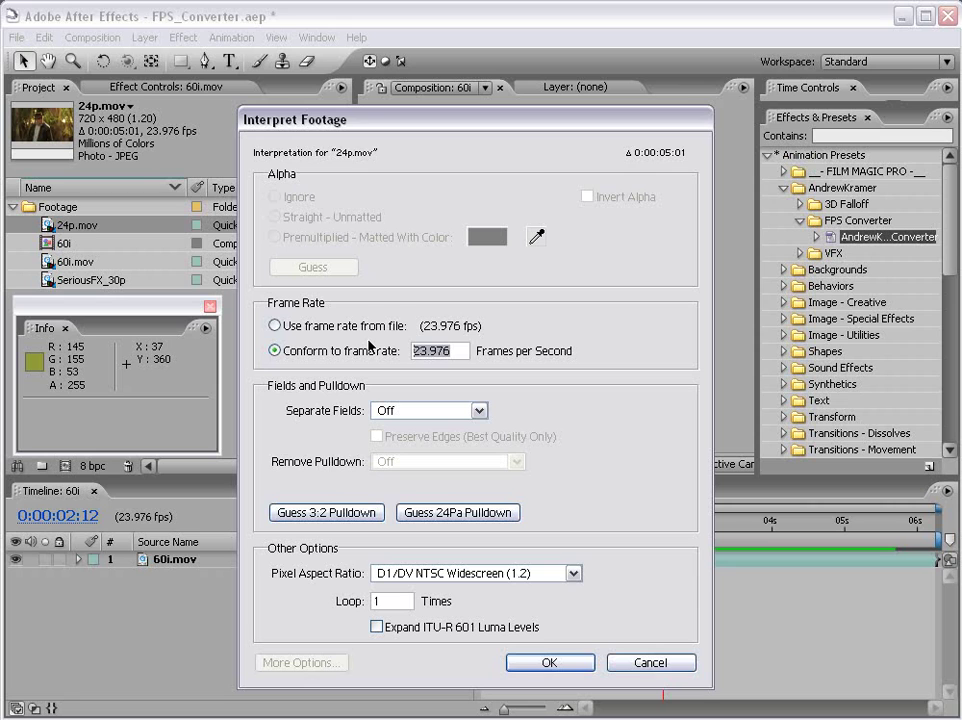
pyautogui.write('30')
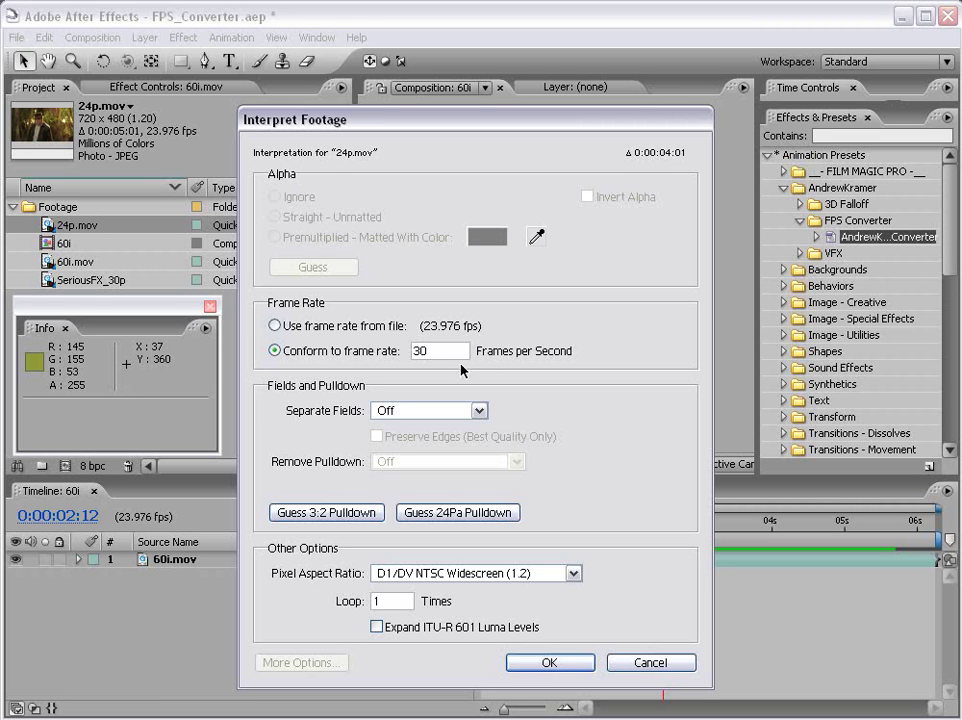
pyautogui.moveTo(451, 350); pyautogui.dragTo(371, 349)
pyautogui.write('29.97')
pyautogui.click(549, 666)
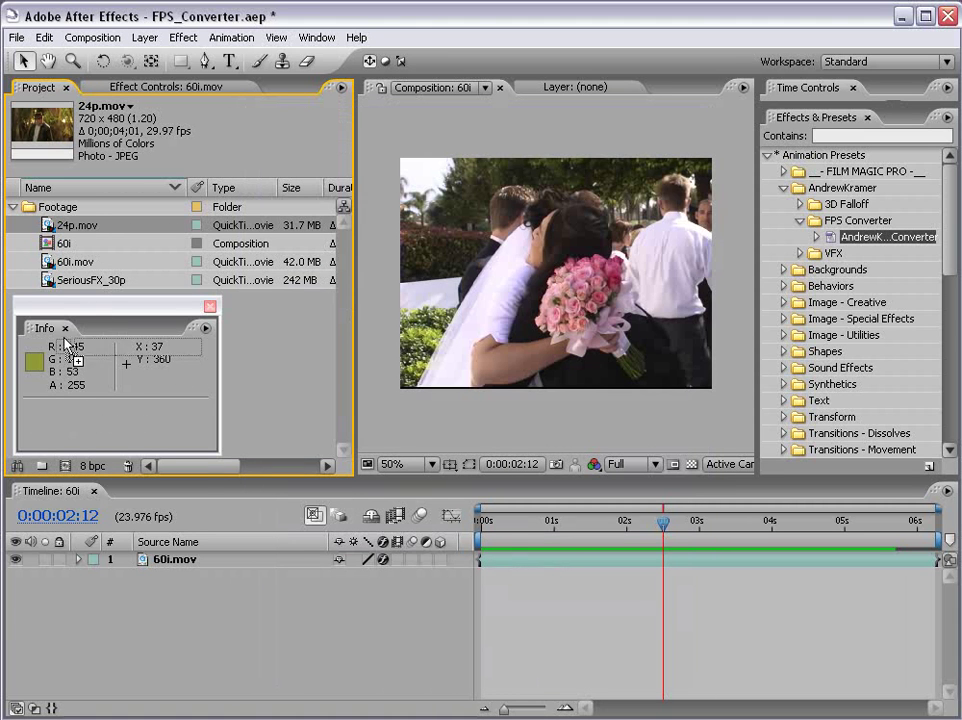
# Step: Create the 24p composition from 24p.mov and apply the FPS Converter preset
pyautogui.moveTo(68, 365); pyautogui.dragTo(66, 463)
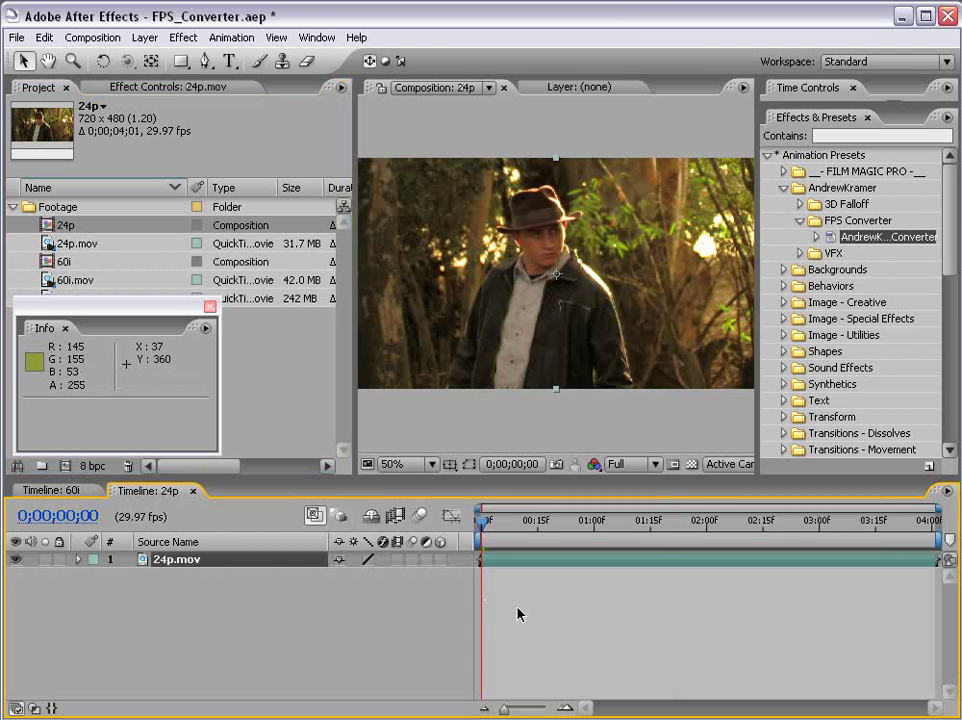
pyautogui.moveTo(348, 387); pyautogui.dragTo(307, 390)
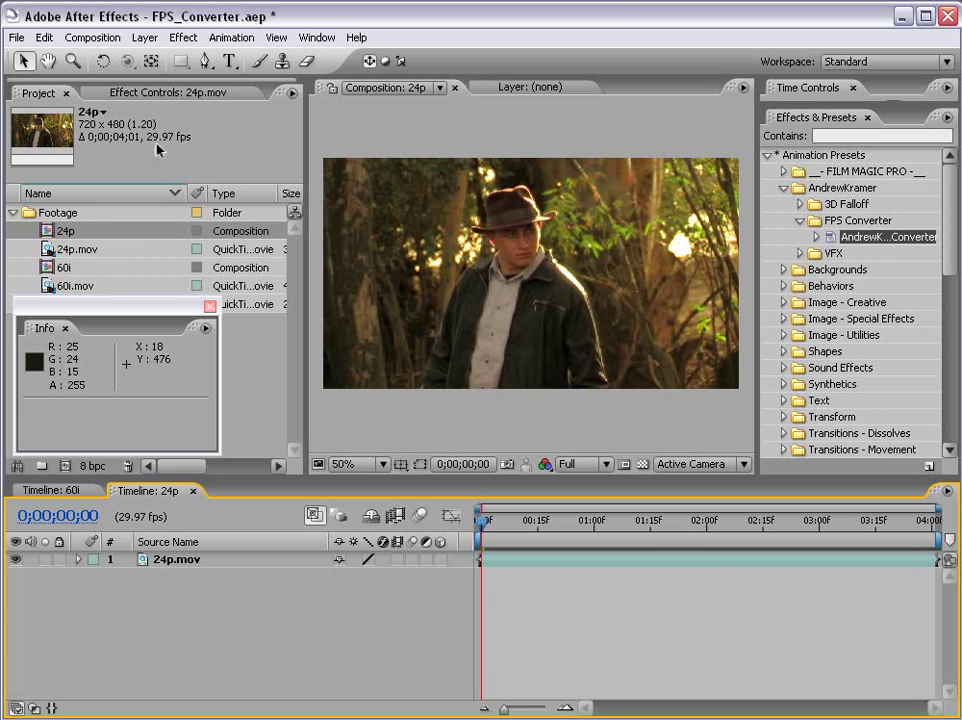
pyautogui.click(556, 560)
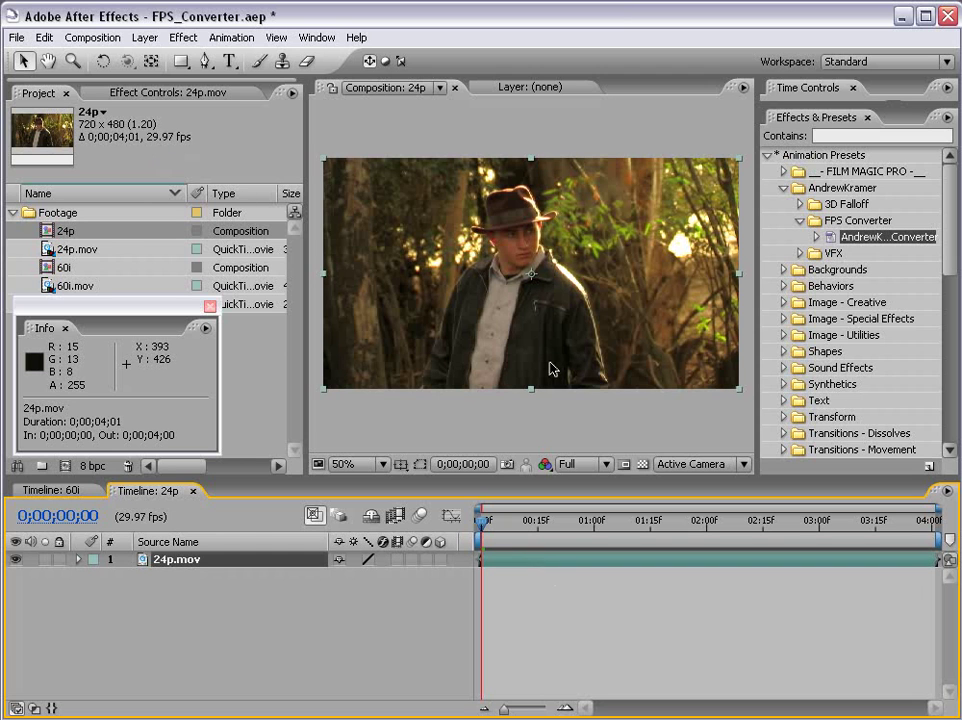
pyautogui.click(522, 399)
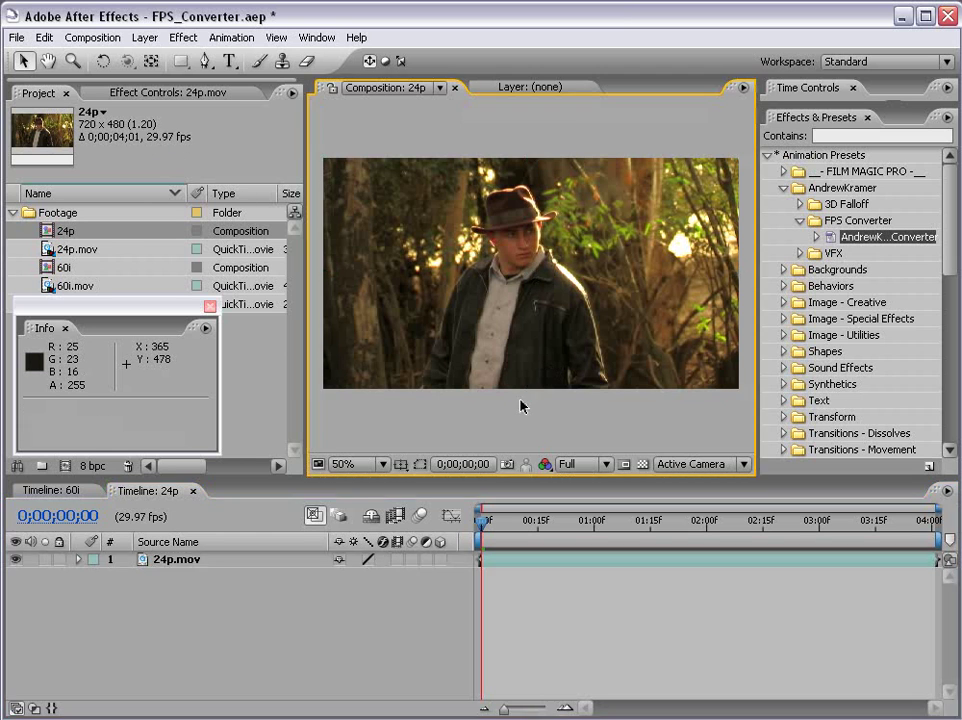
pyautogui.click(845, 242)
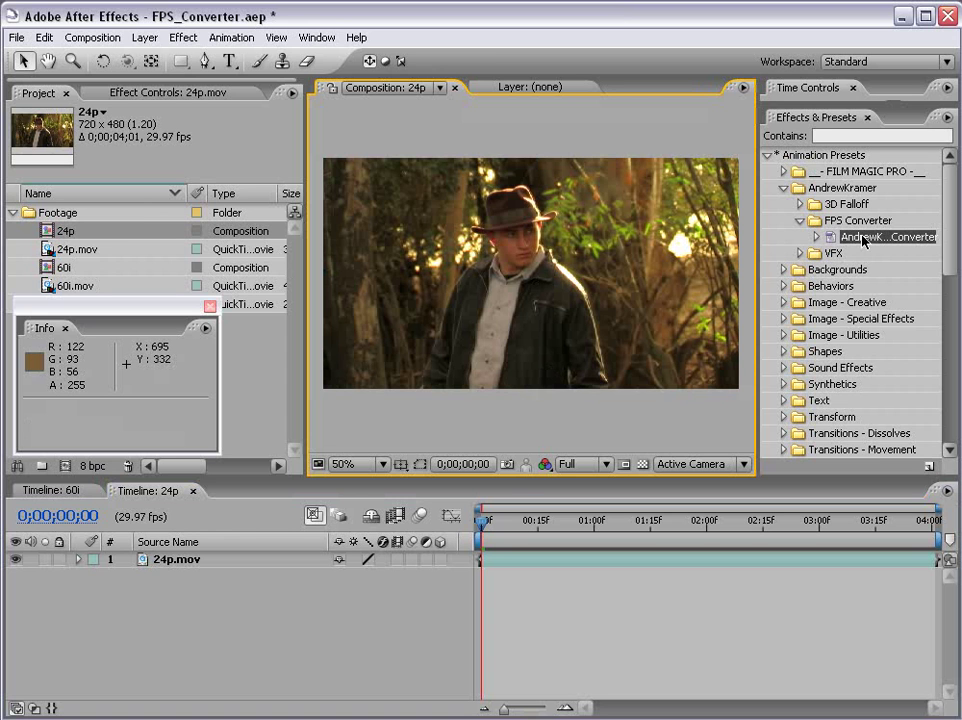
pyautogui.moveTo(863, 242); pyautogui.dragTo(554, 254)
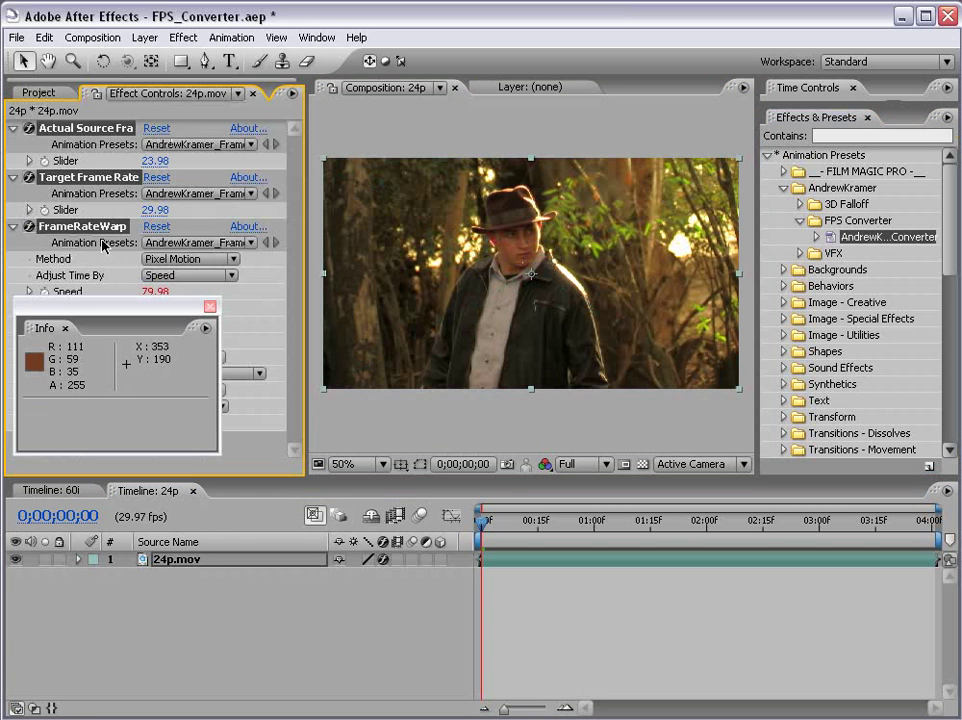
# Step: Set the converter's source rate to 23.976 and target rate to 29.976
pyautogui.click(155, 161)
pyautogui.write('23.976')
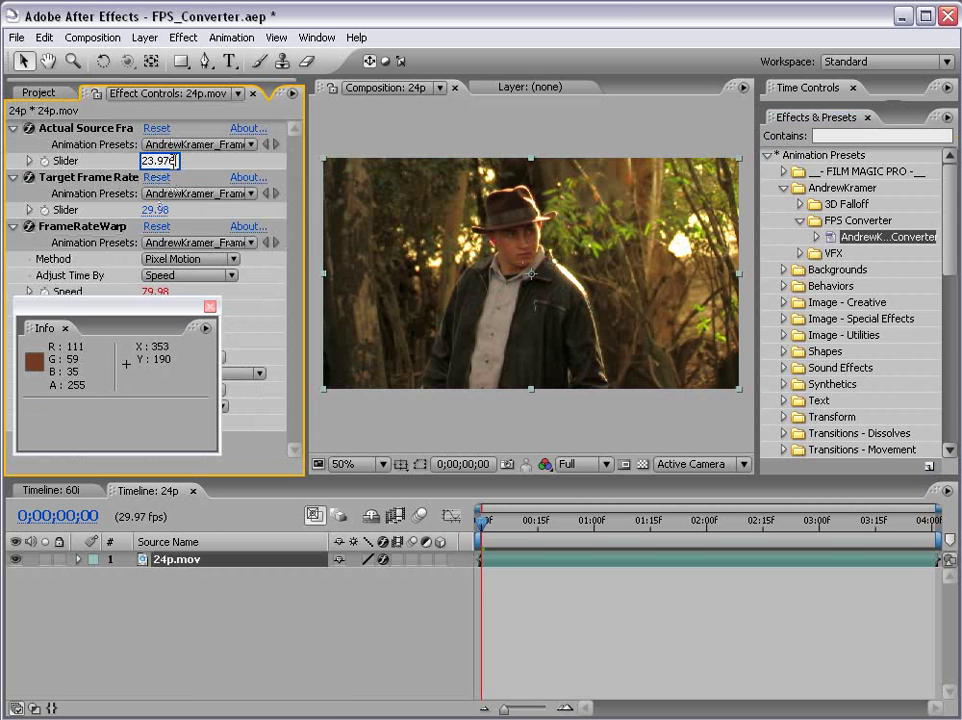
pyautogui.click(157, 210)
pyautogui.write('29.976')
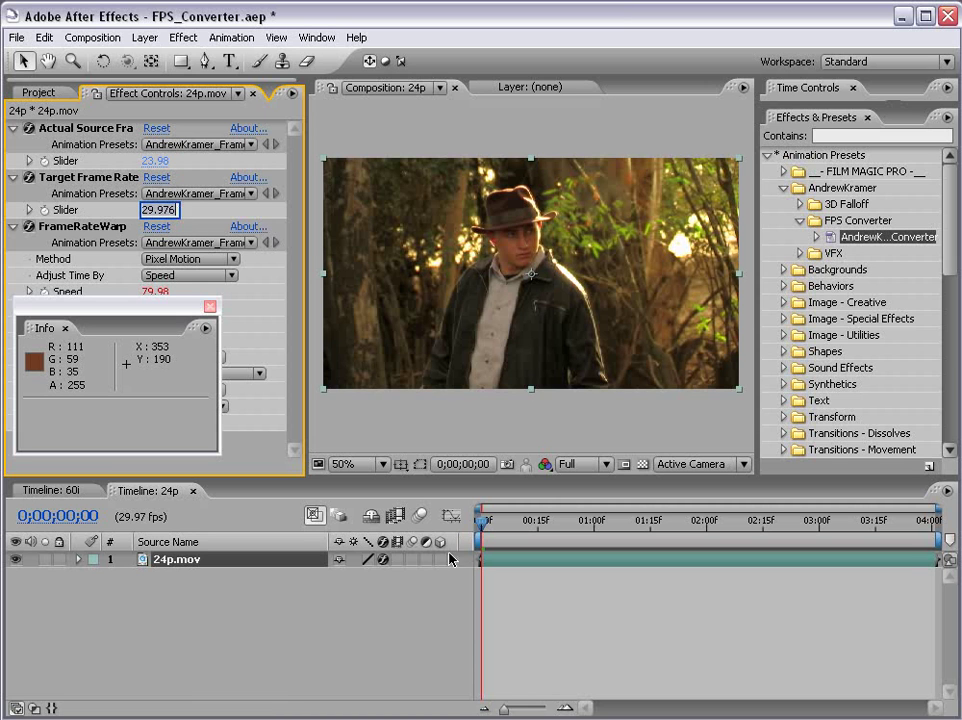
pyautogui.click(449, 437)
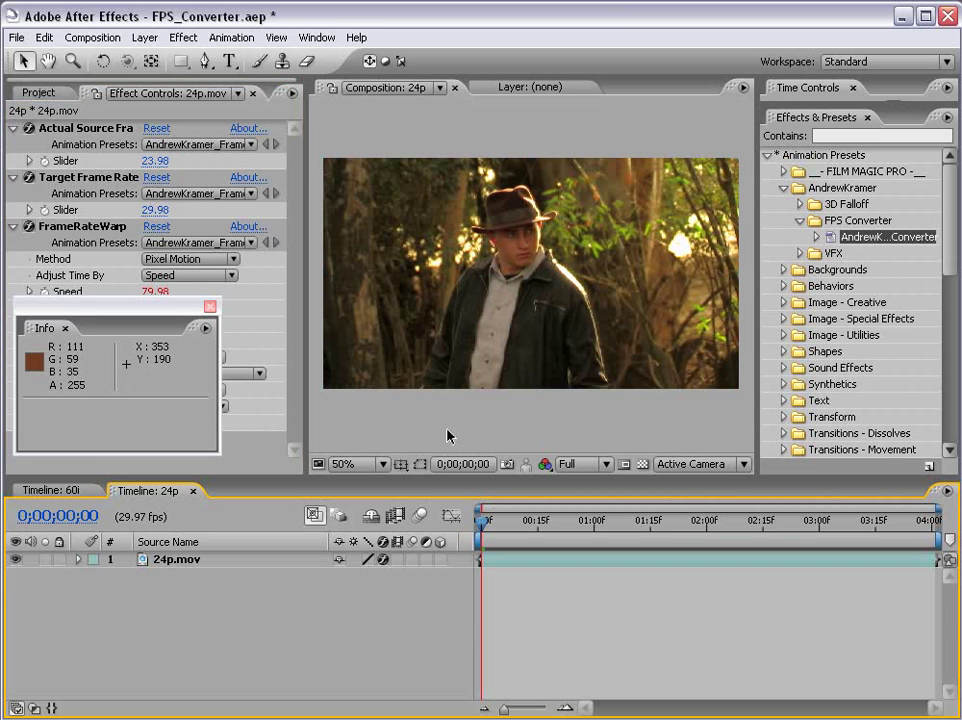
pyautogui.click(449, 437)
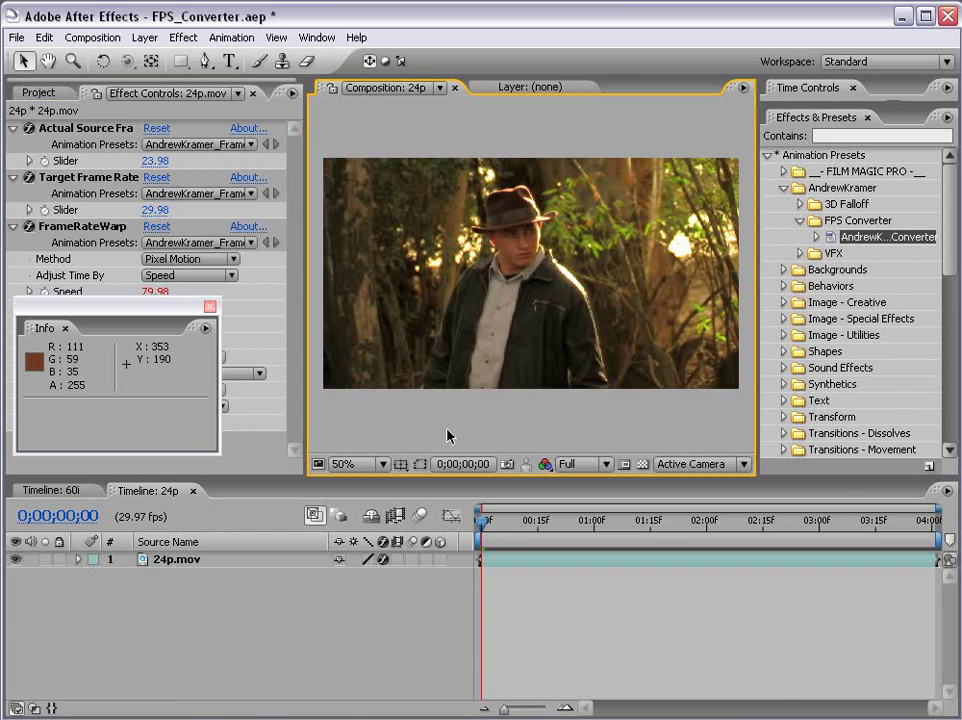
# Step: RAM-preview the 24p comp maximized at 100% zoom
pyautogui.press('`')
pyautogui.press('/')
pyautogui.press('KP_0')
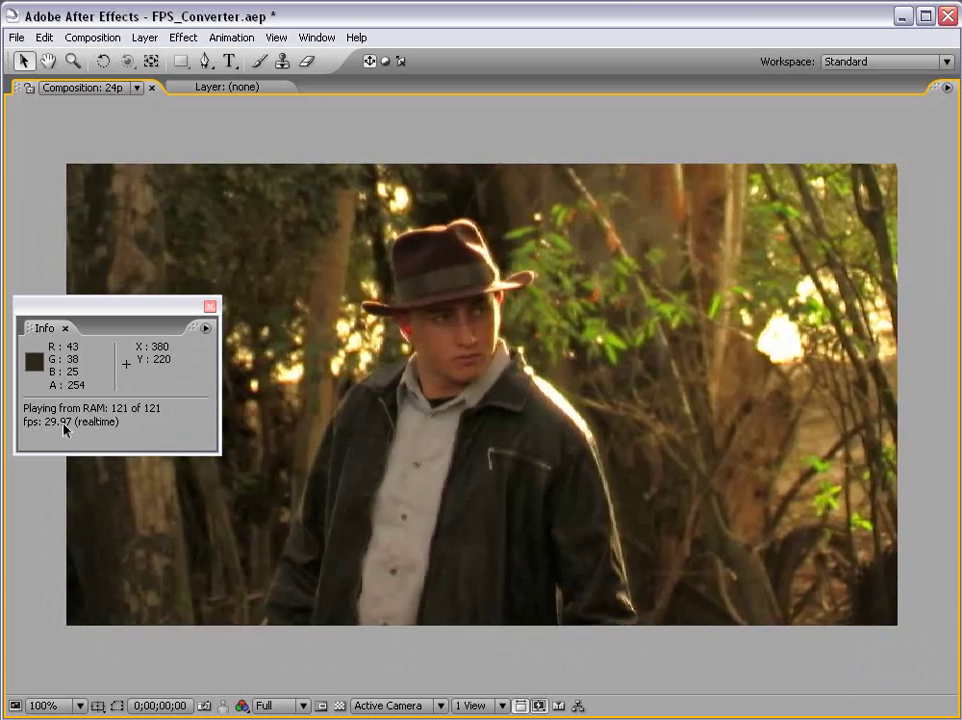
pyautogui.press('space')
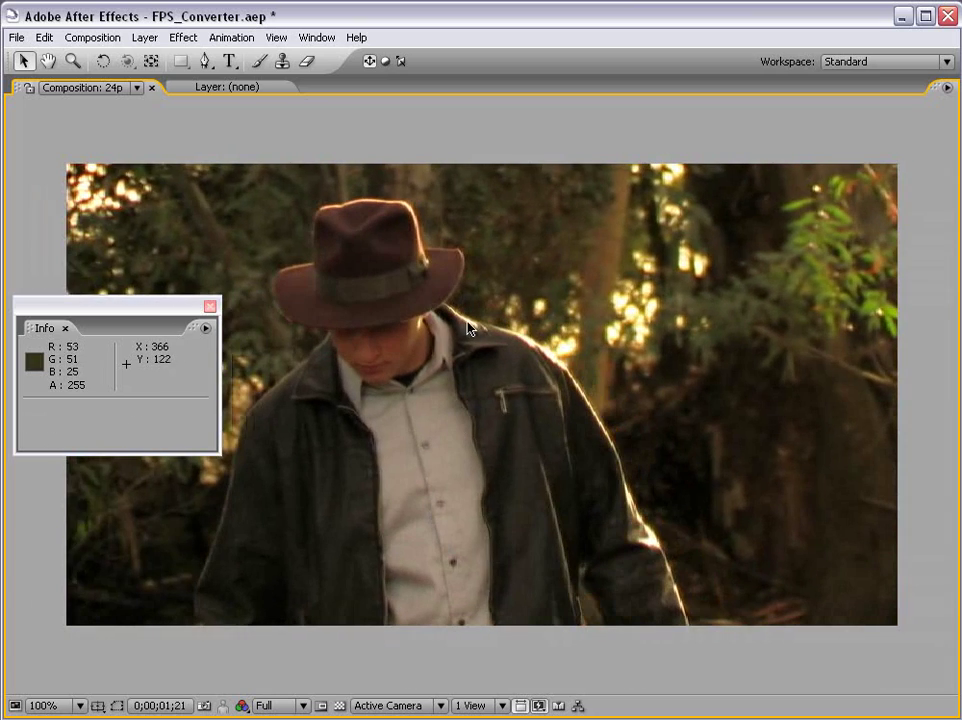
pyautogui.press('`')
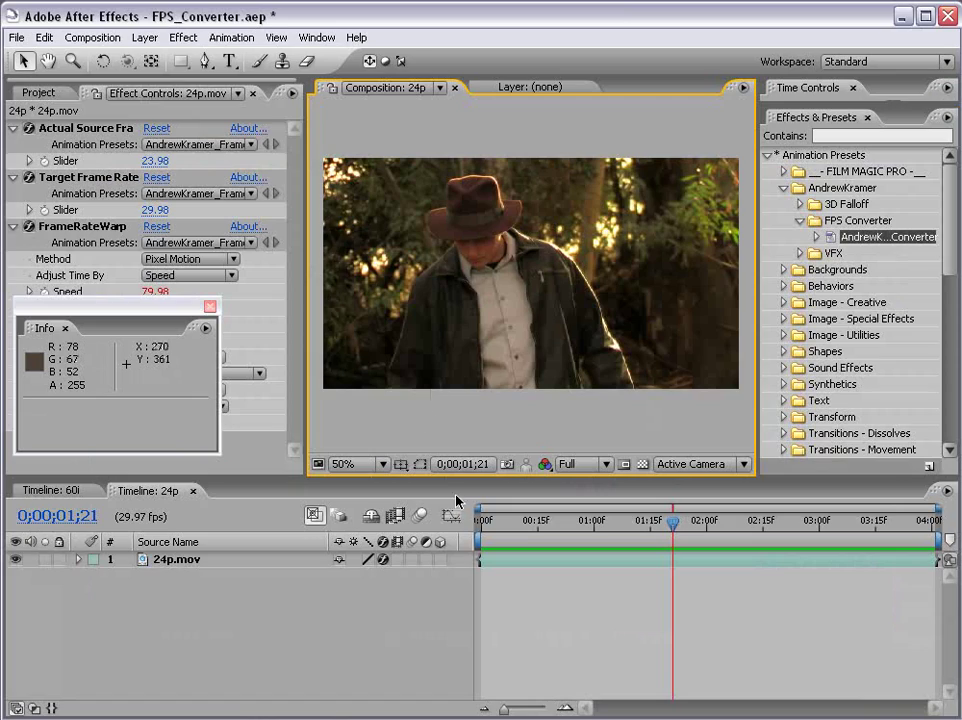
# Step: Step frame by frame from about 0;00;00;17 to check the interpolated frames
pyautogui.moveTo(537, 536); pyautogui.dragTo(545, 534)
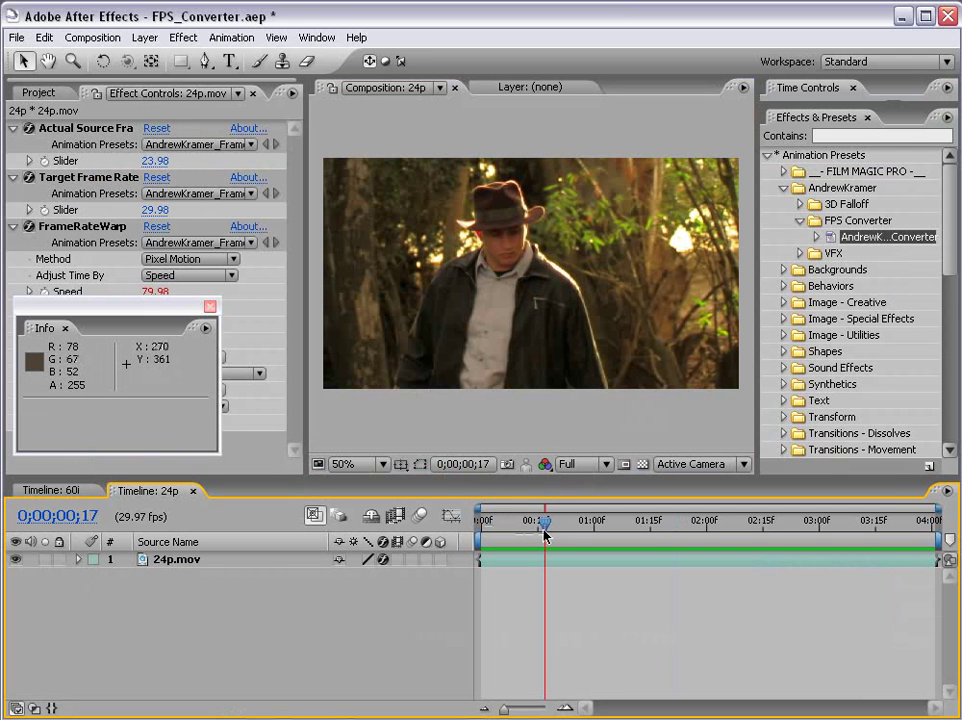
pyautogui.press('pagedown')
pyautogui.press('pagedown')
pyautogui.press('pagedown')
pyautogui.press('pagedown')
pyautogui.press('pagedown')
pyautogui.press('pagedown')
pyautogui.press('pagedown')
pyautogui.press('pagedown')
pyautogui.press('pagedown')
pyautogui.press('pagedown')
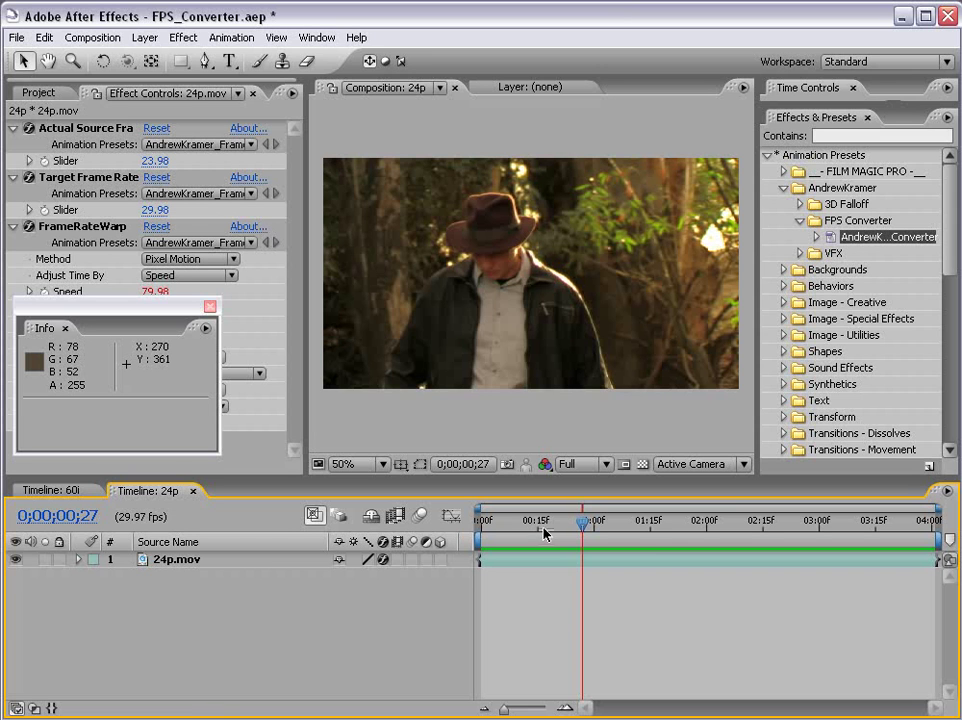
pyautogui.press('`')
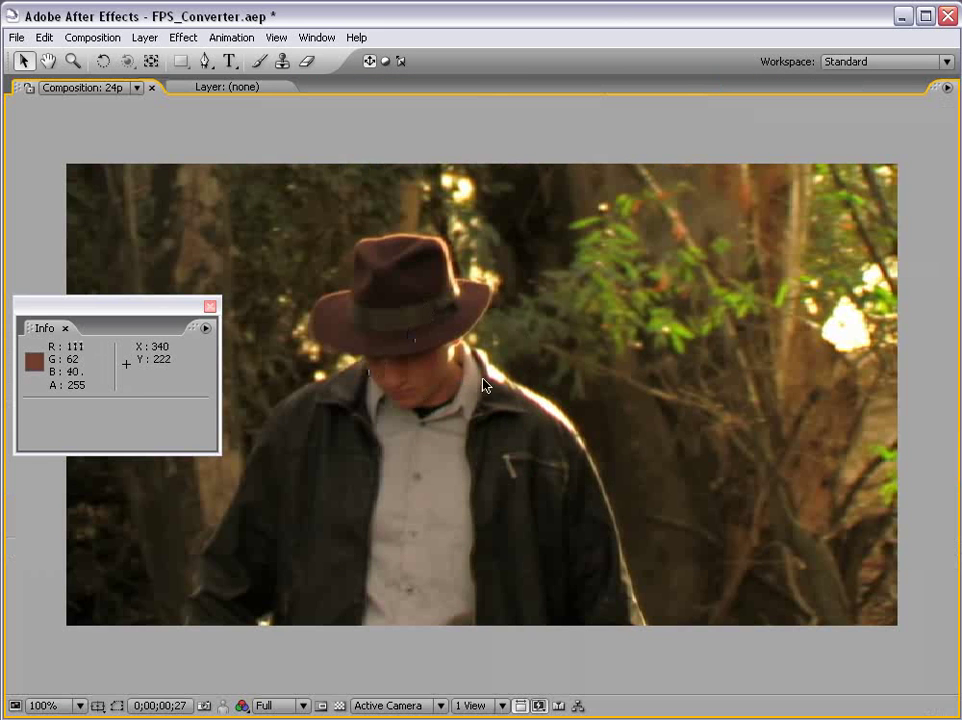
pyautogui.press('`')
pyautogui.click(48, 90)
pyautogui.doubleClick(50, 249)
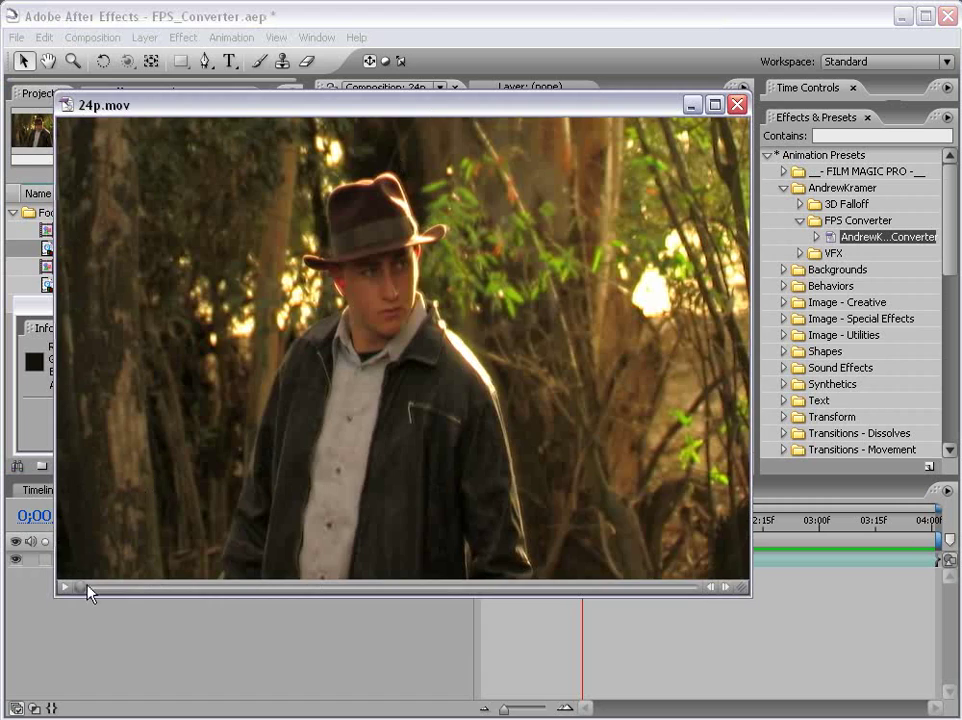
pyautogui.moveTo(87, 592); pyautogui.dragTo(357, 588)
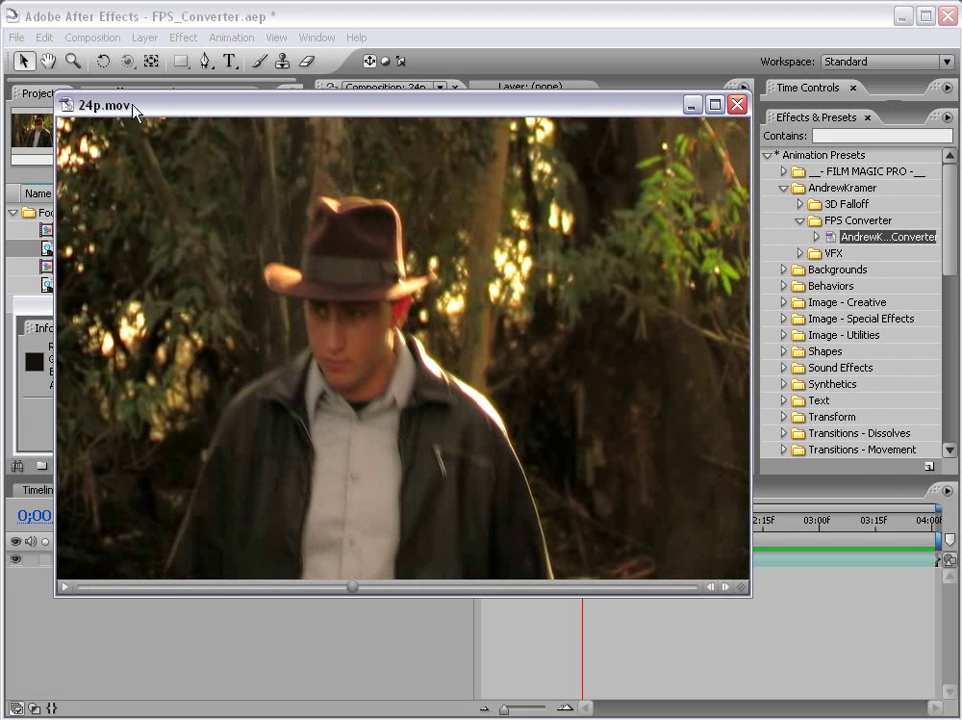
pyautogui.moveTo(135, 106); pyautogui.dragTo(145, 106)
pyautogui.click(749, 106)
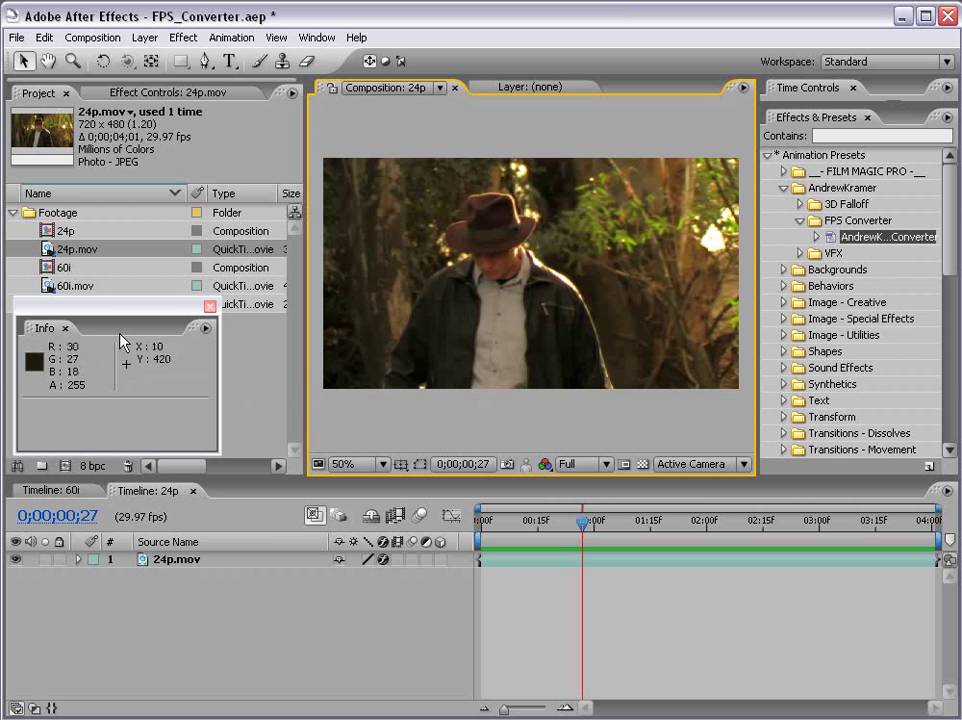
# Step: Move the Info window off the footage list and select SeriousFX_30p
pyautogui.moveTo(120, 306); pyautogui.dragTo(100, 348)
pyautogui.click(93, 333)
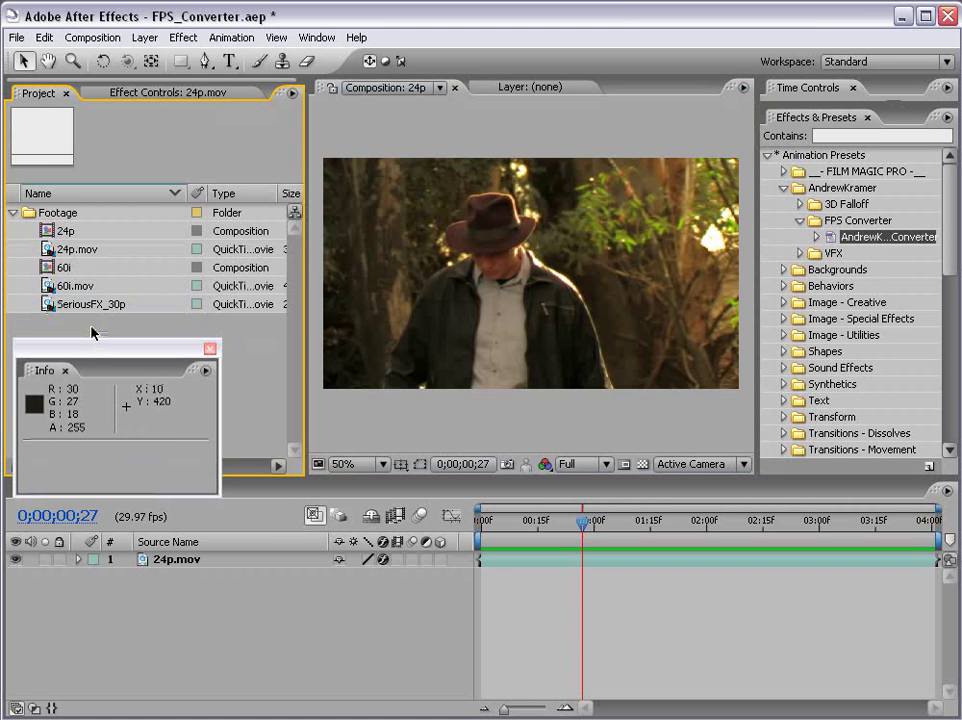
pyautogui.click(80, 306)
pyautogui.click(107, 327)
pyautogui.click(78, 308)
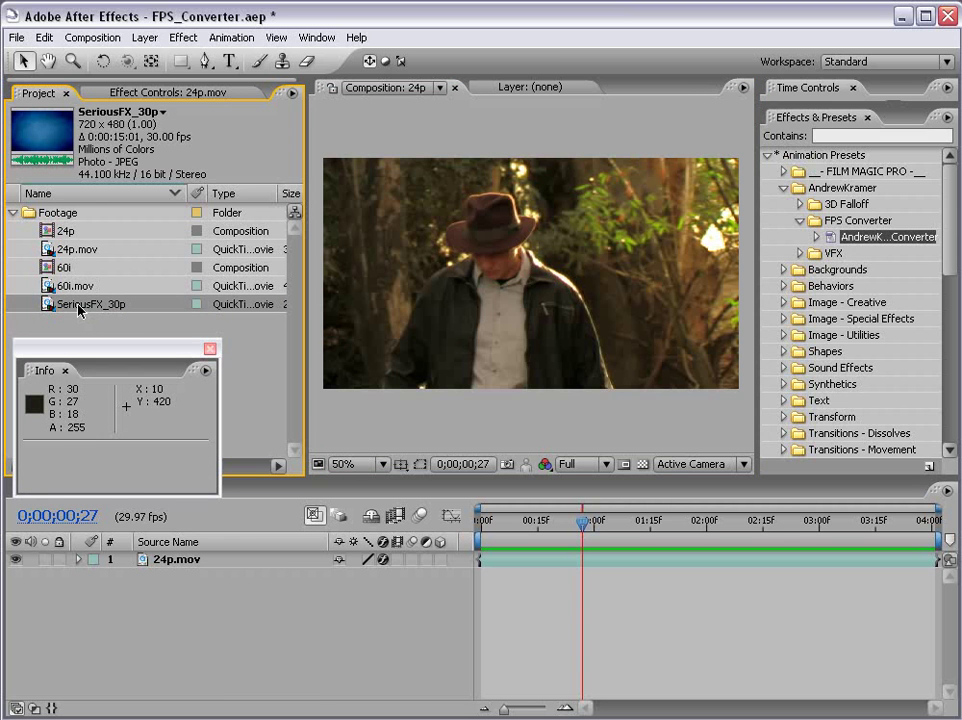
pyautogui.moveTo(67, 359); pyautogui.dragTo(82, 333)
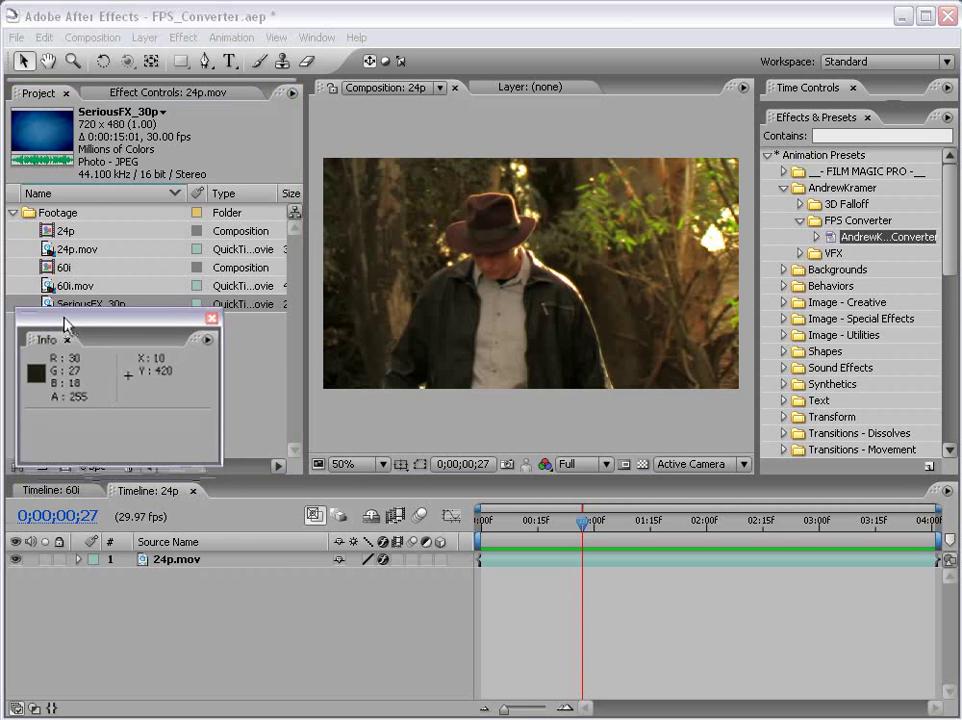
pyautogui.moveTo(140, 320)
pyautogui.mouseDown()
pyautogui.moveTo(152, 329)
pyautogui.moveTo(129, 329)
pyautogui.mouseUp()
pyautogui.click(72, 308)
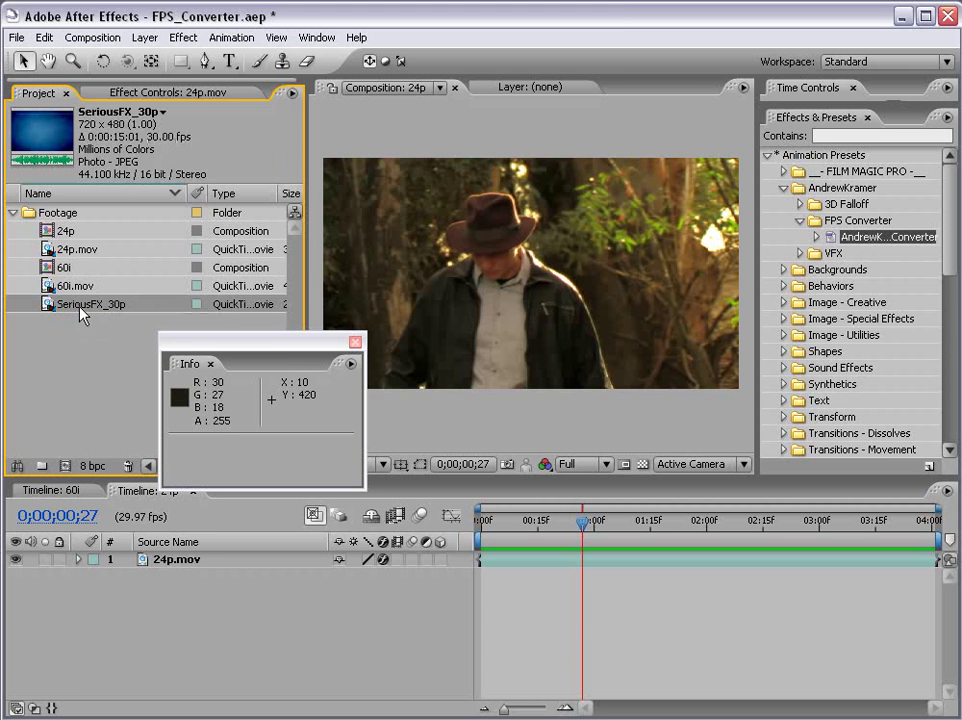
# Step: Interpret SeriousFX_30p's main footage to conform to 25 fps instead of 30
pyautogui.rightClick(78, 308)
pyautogui.moveTo(122, 356)
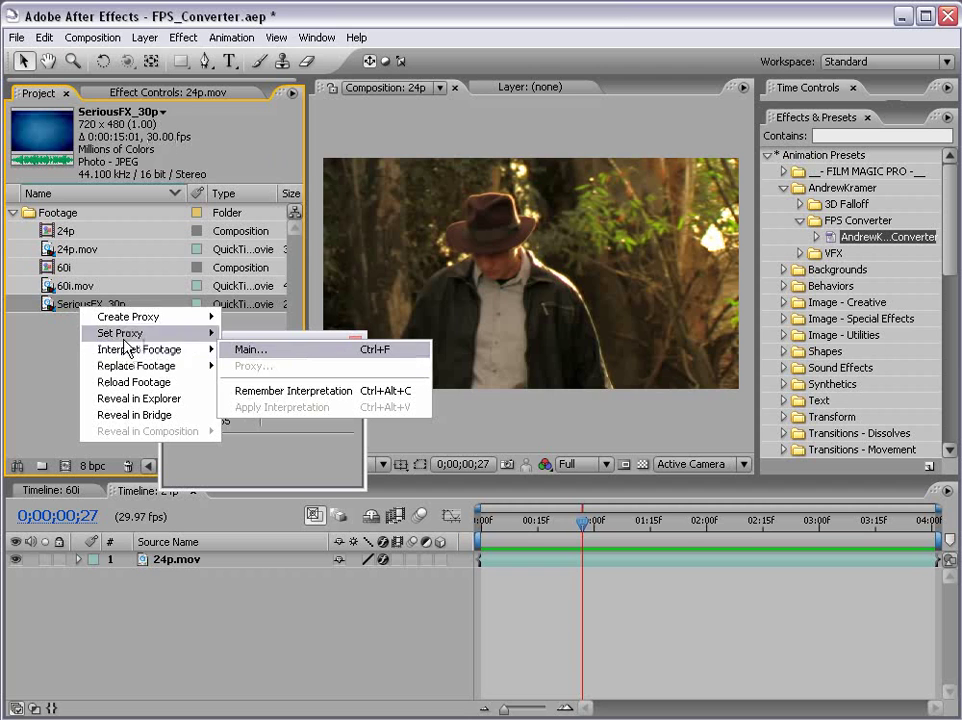
pyautogui.click(261, 352)
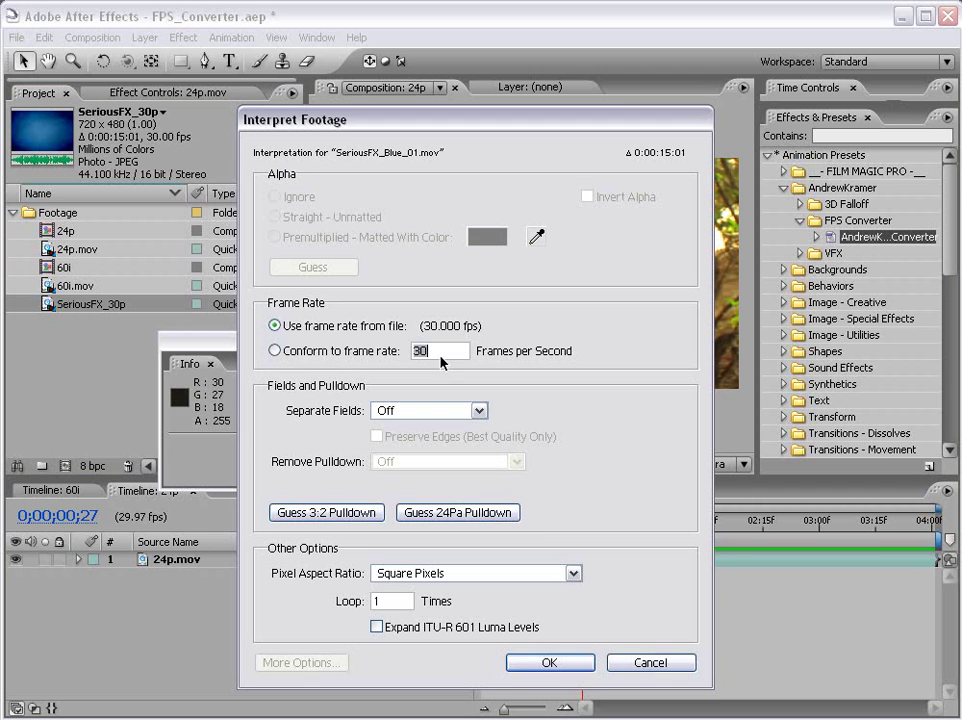
pyautogui.click(275, 326)
pyautogui.click(275, 351)
pyautogui.doubleClick(454, 351)
pyautogui.write('25')
pyautogui.click(550, 663)
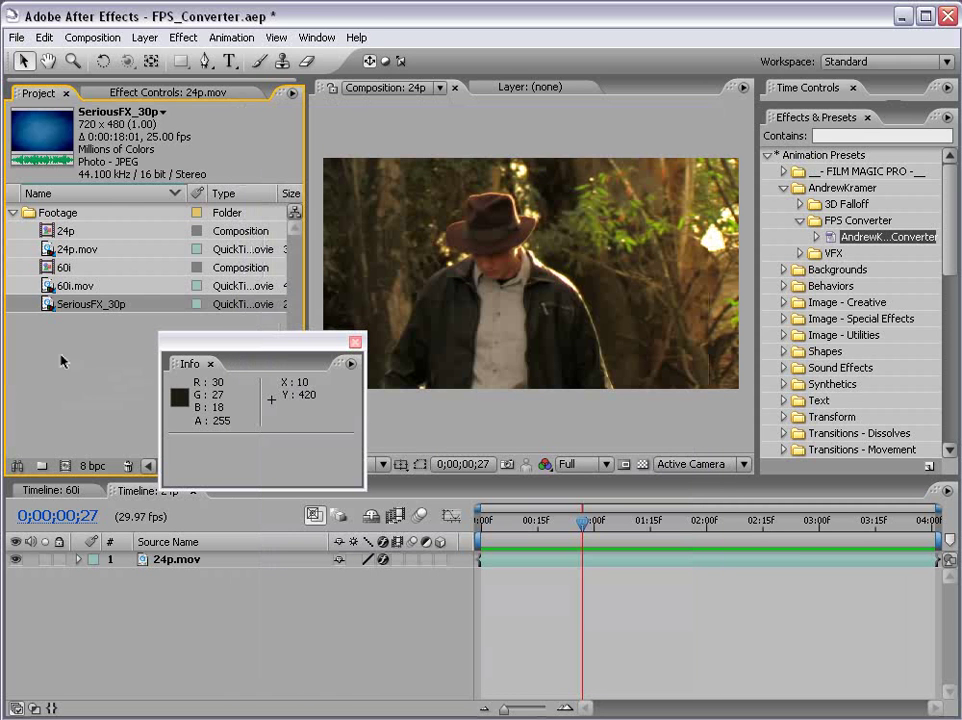
# Step: Build a new comp from SeriousFX_30p, scrub it, then RAM preview and stop
pyautogui.moveTo(50, 313); pyautogui.dragTo(65, 465)
pyautogui.moveTo(486, 521); pyautogui.dragTo(510, 530)
pyautogui.press('KP_0')
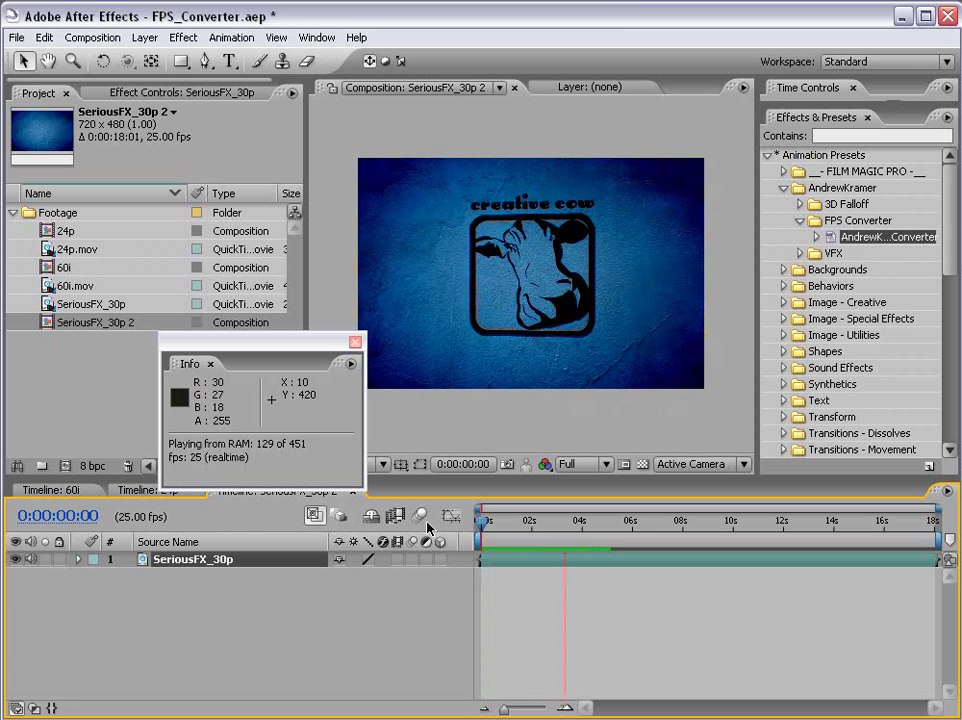
pyautogui.press('space')
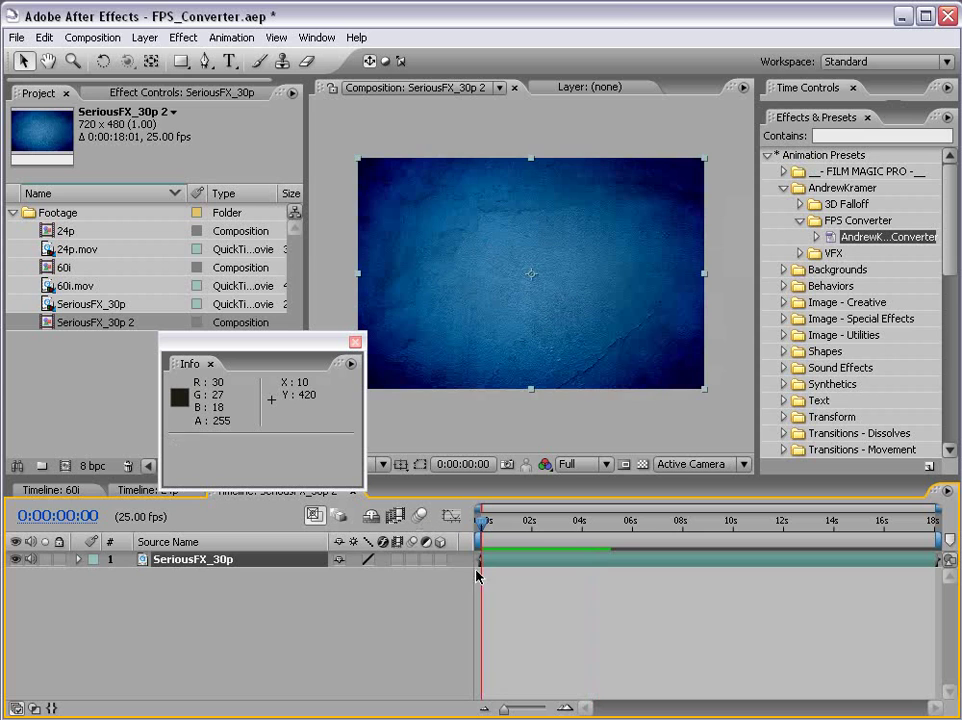
# Step: Apply the FPS Converter preset with Actual Source Frame Rate 30 and Target Frame Rate 25
pyautogui.moveTo(864, 242); pyautogui.dragTo(532, 260)
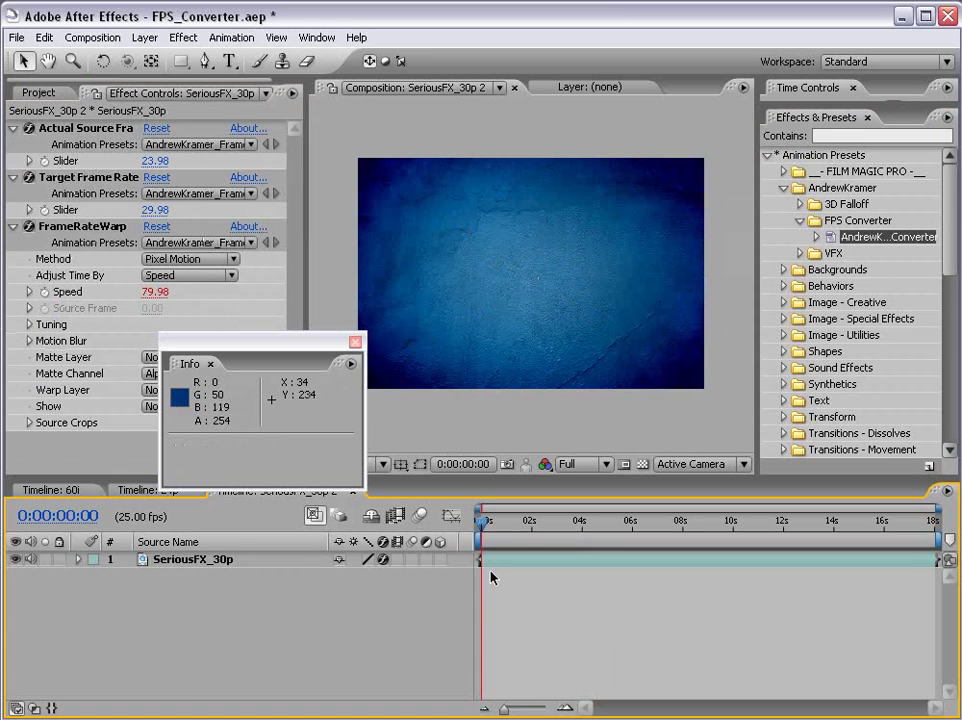
pyautogui.click(146, 160)
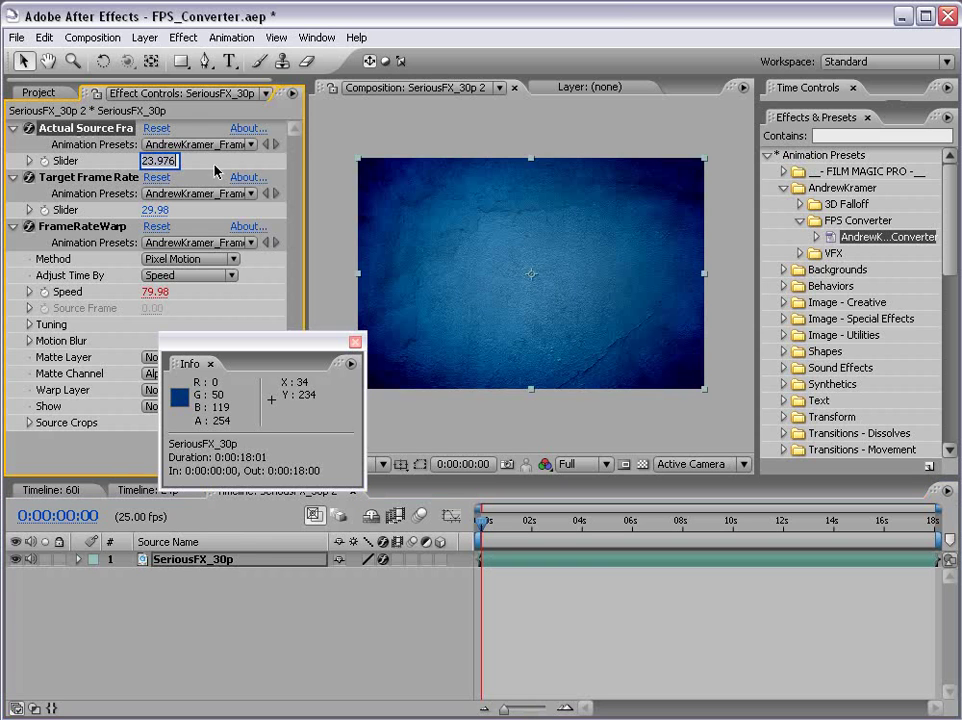
pyautogui.write('30')
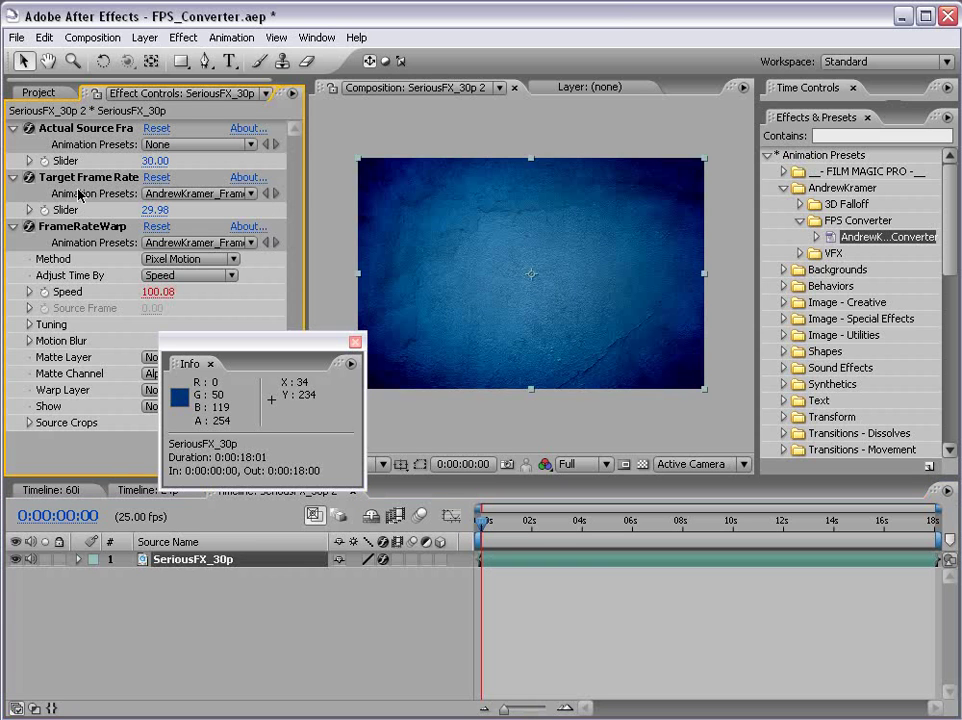
pyautogui.press('Return')
pyautogui.click(152, 210)
pyautogui.write('25')
pyautogui.press('Return')
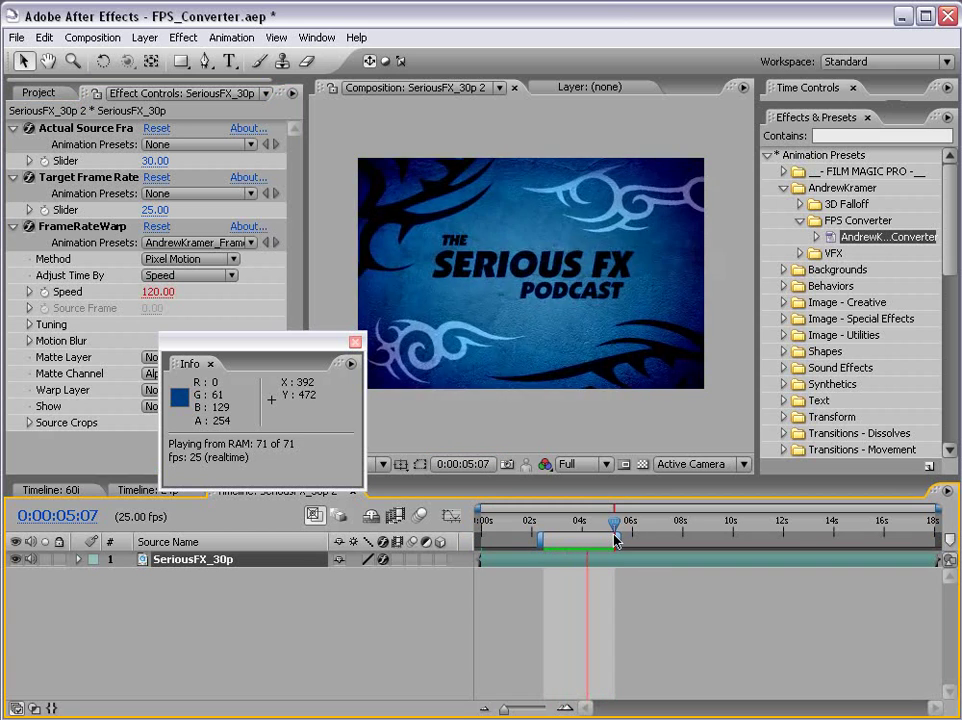
# Step: Stop the preview, return to the logo, maximize and pan the viewer, and close Info
pyautogui.click(553, 600)
pyautogui.moveTo(548, 521); pyautogui.dragTo(570, 521)
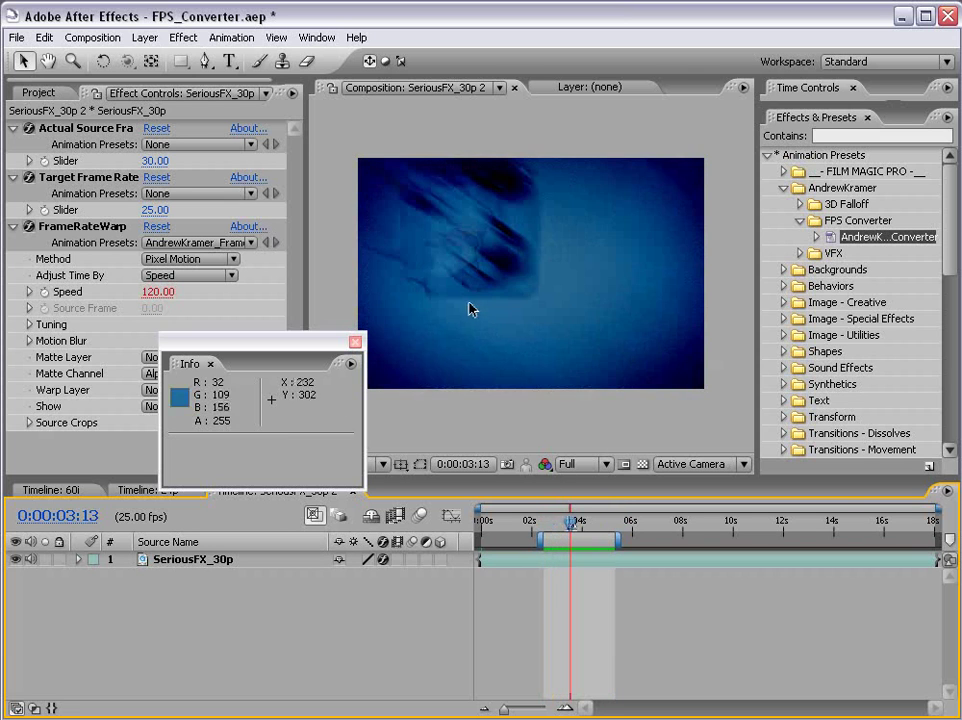
pyautogui.press('`')
pyautogui.moveTo(428, 408); pyautogui.dragTo(516, 412)
pyautogui.click(358, 343)
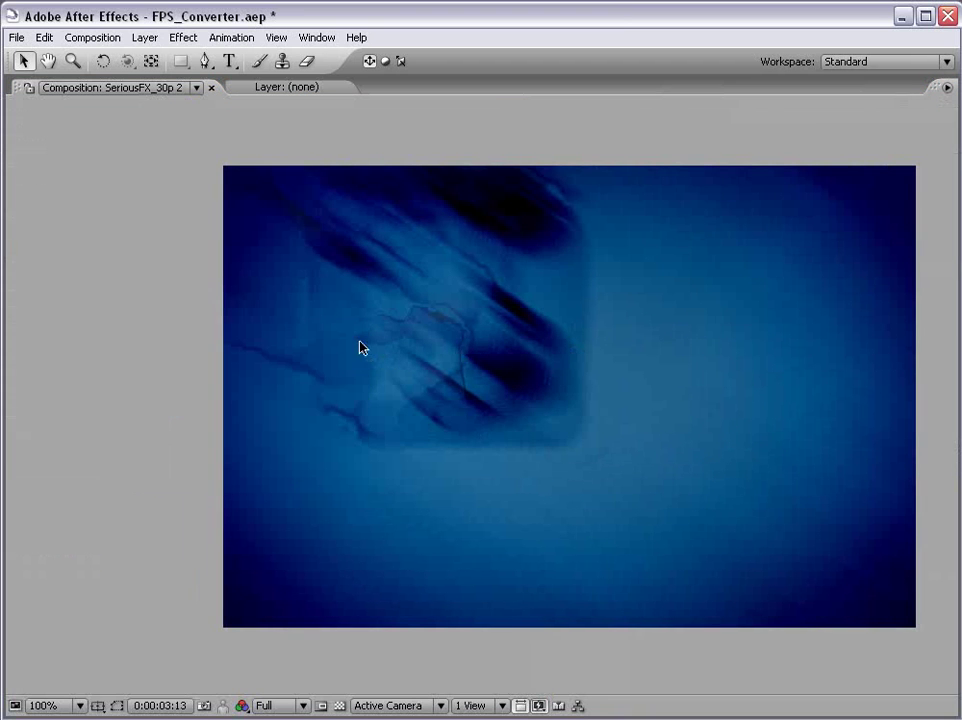
pyautogui.press('`')
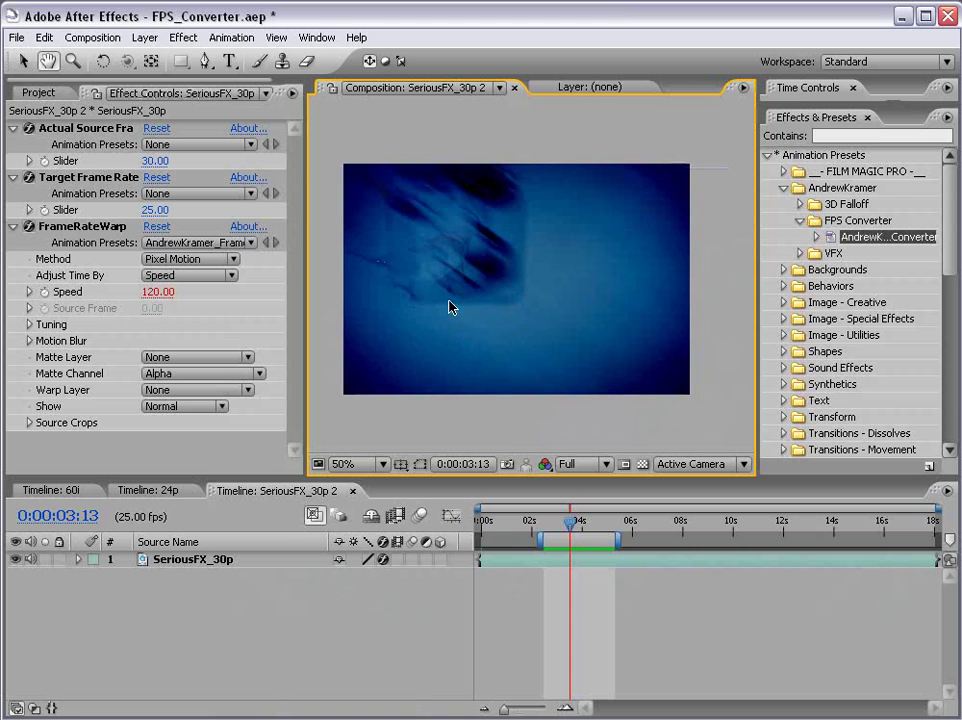
# Step: Step frame by frame around 0:00:03:13 to compare the warped logo frames
pyautogui.press('pageup')
pyautogui.press('pageup')
pyautogui.press('pageup')
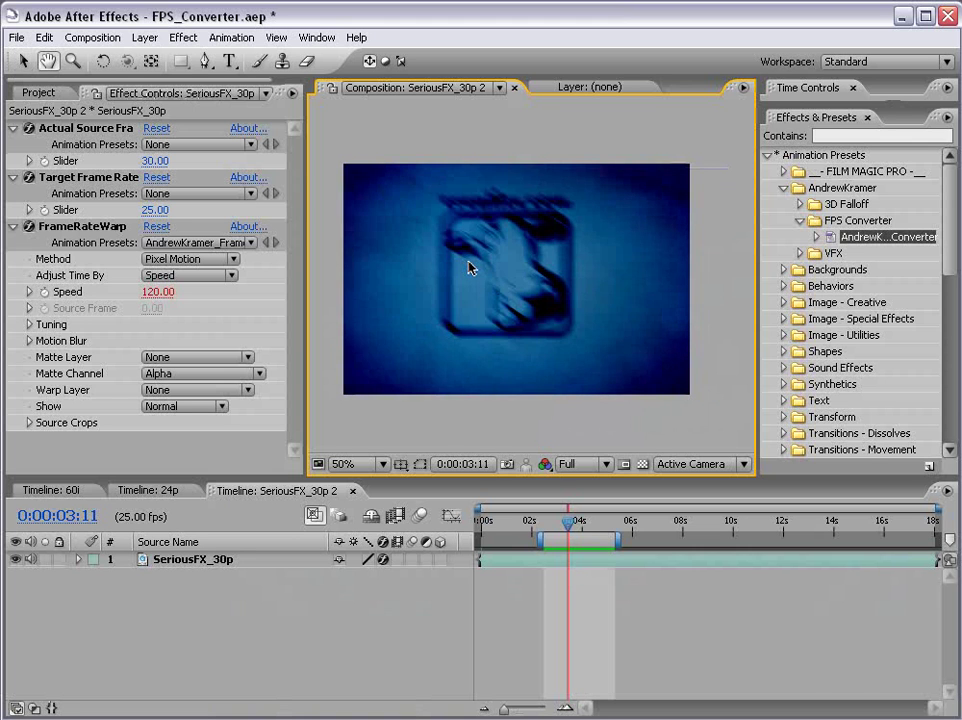
pyautogui.press('pagedown')
pyautogui.press('pagedown')
pyautogui.press('pagedown')
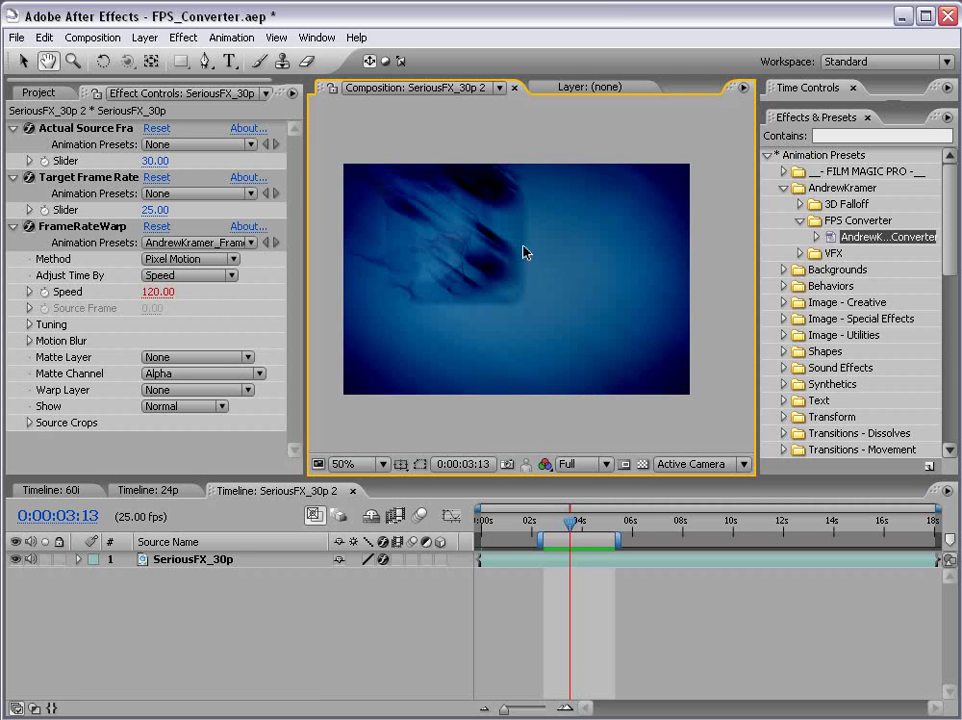
pyautogui.press('pageup')
pyautogui.press('pagedown')
pyautogui.press('pagedown')
pyautogui.press('pageup')
pyautogui.press('pagedown')
pyautogui.press('pagedown')
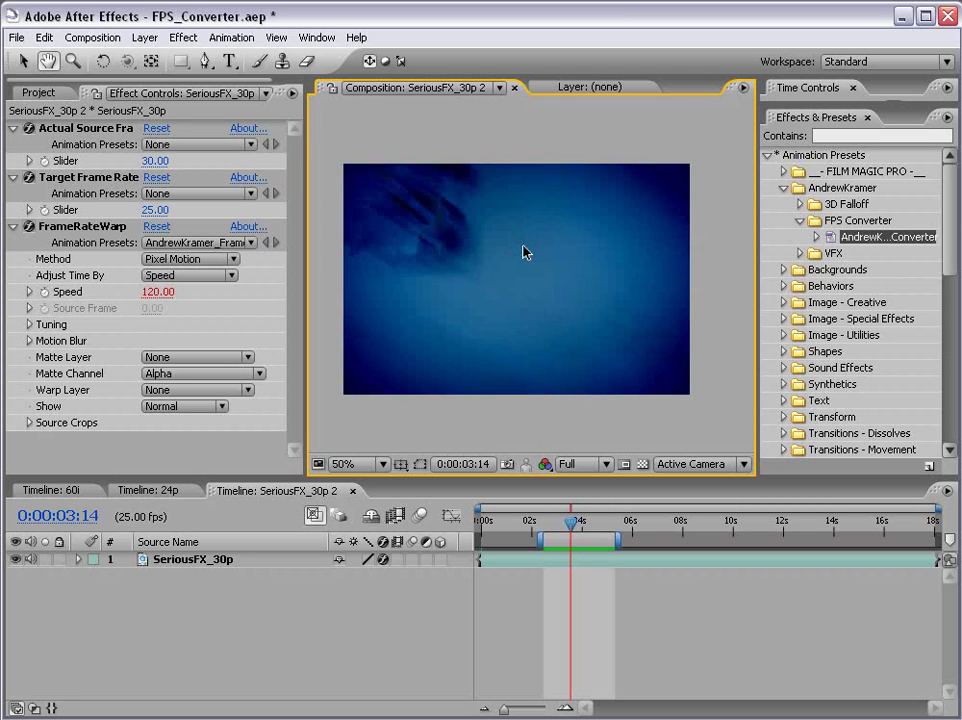
pyautogui.press('pageup')
pyautogui.press('pageup')
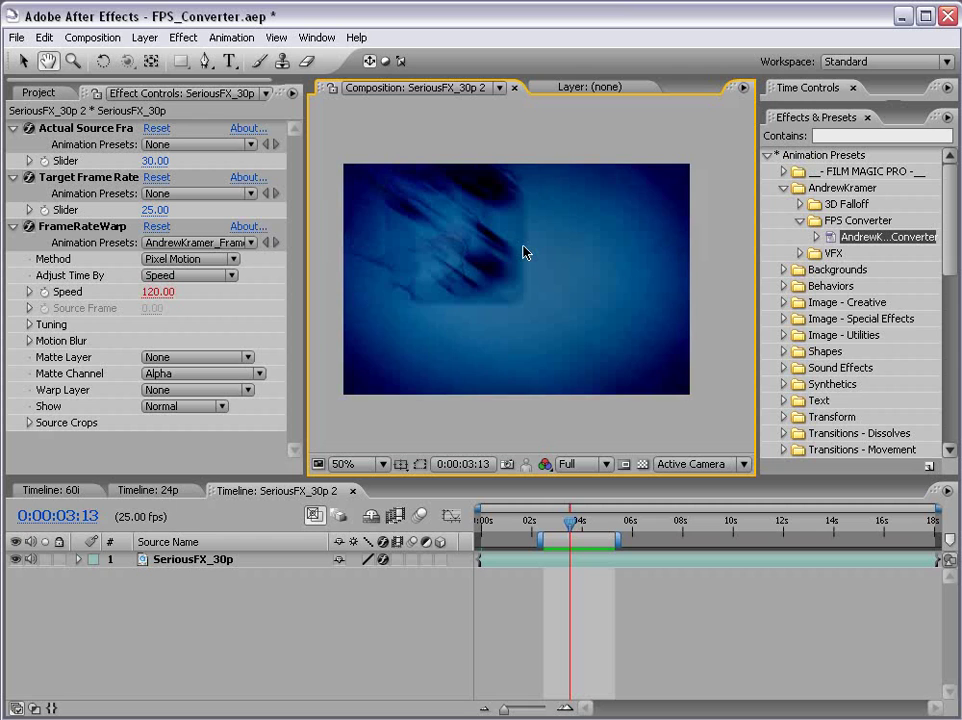
pyautogui.press('pageup')
pyautogui.press('pagedown')
# Step: Expand FrameRateWarp's Tuning options and start editing the Error Threshold value
pyautogui.click(90, 228)
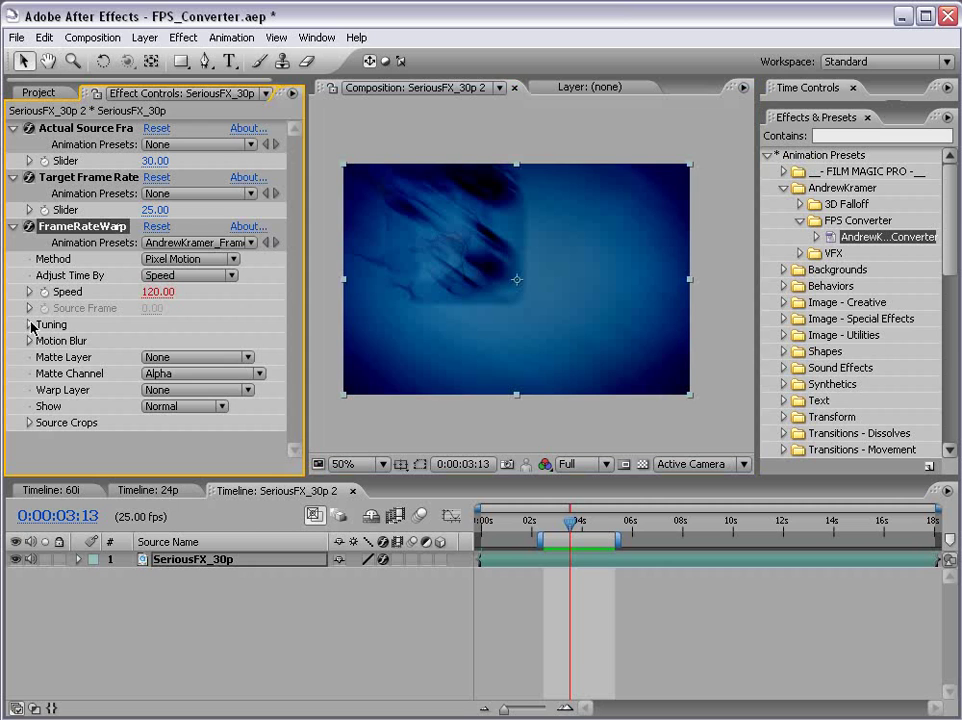
pyautogui.click(29, 325)
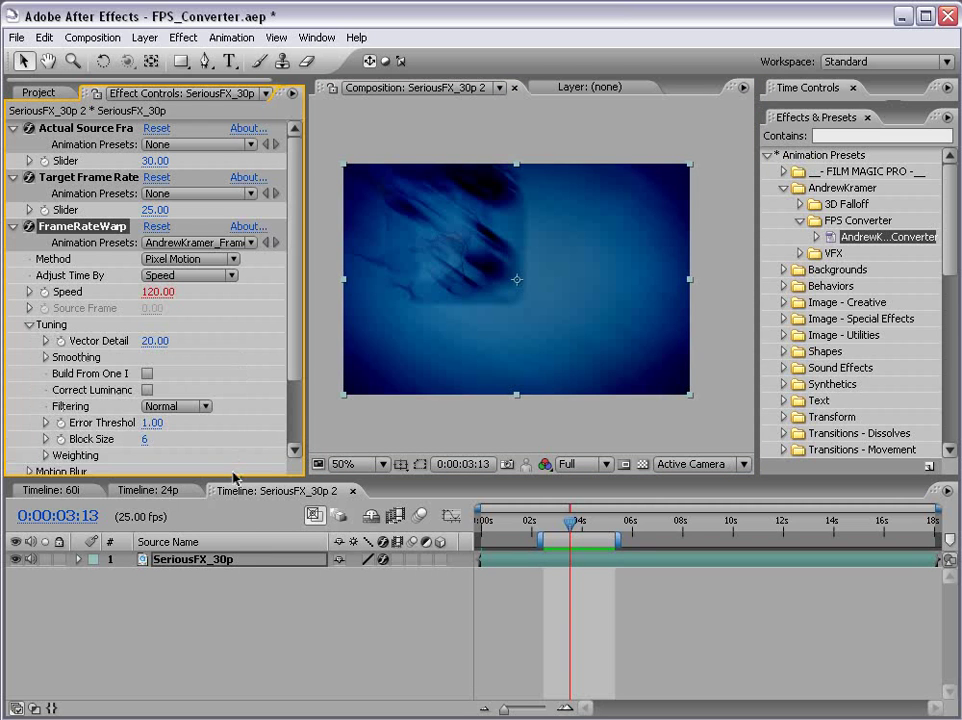
pyautogui.moveTo(233, 474); pyautogui.dragTo(232, 541)
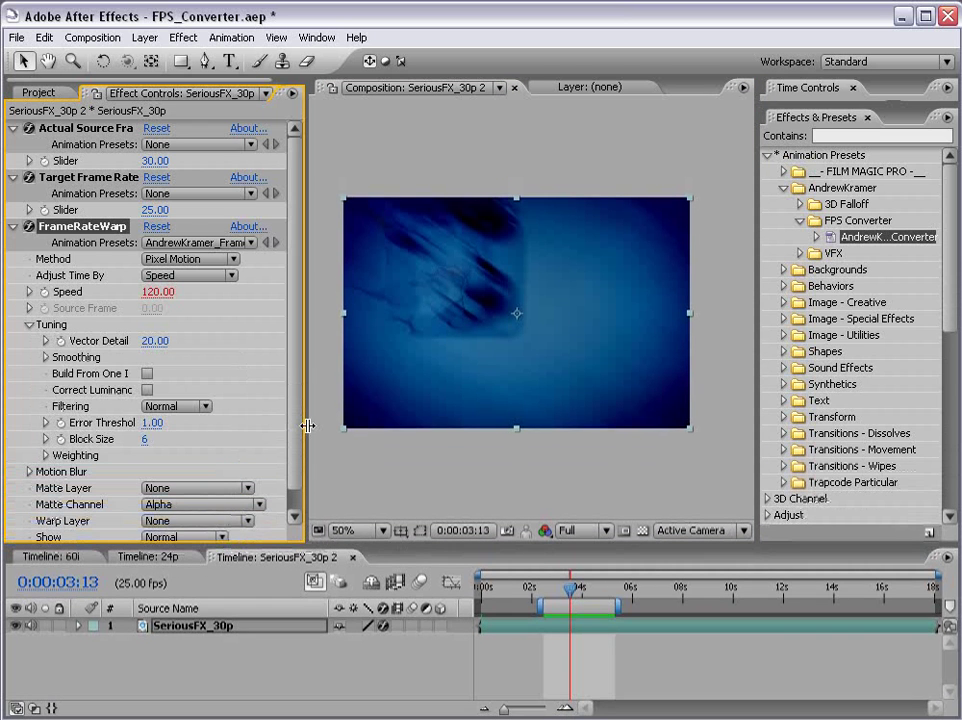
pyautogui.moveTo(309, 407); pyautogui.dragTo(330, 408)
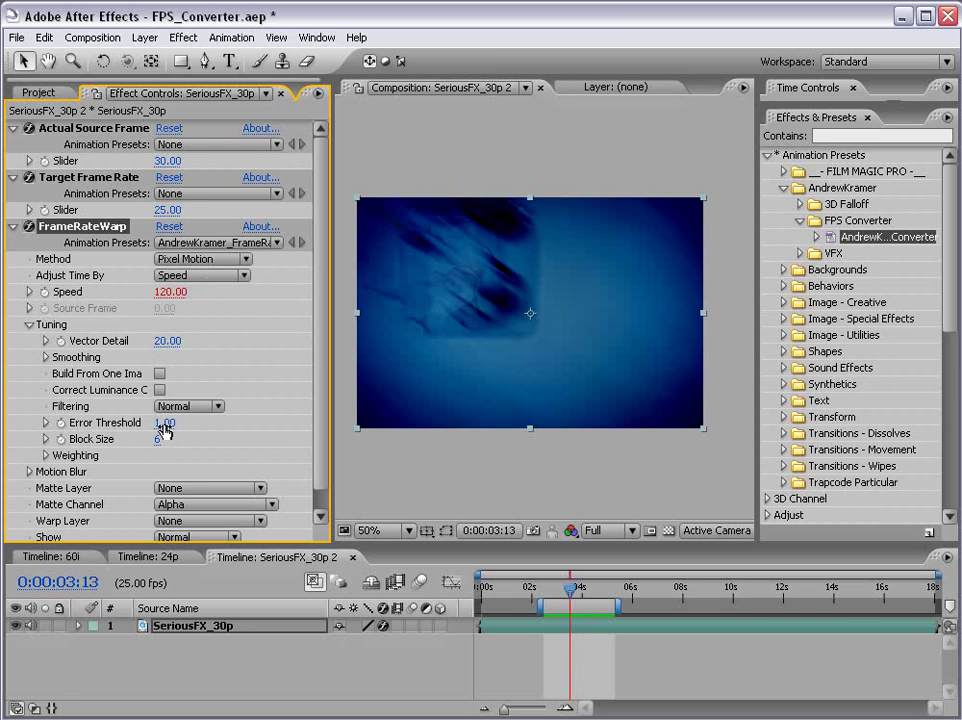
pyautogui.click(45, 423)
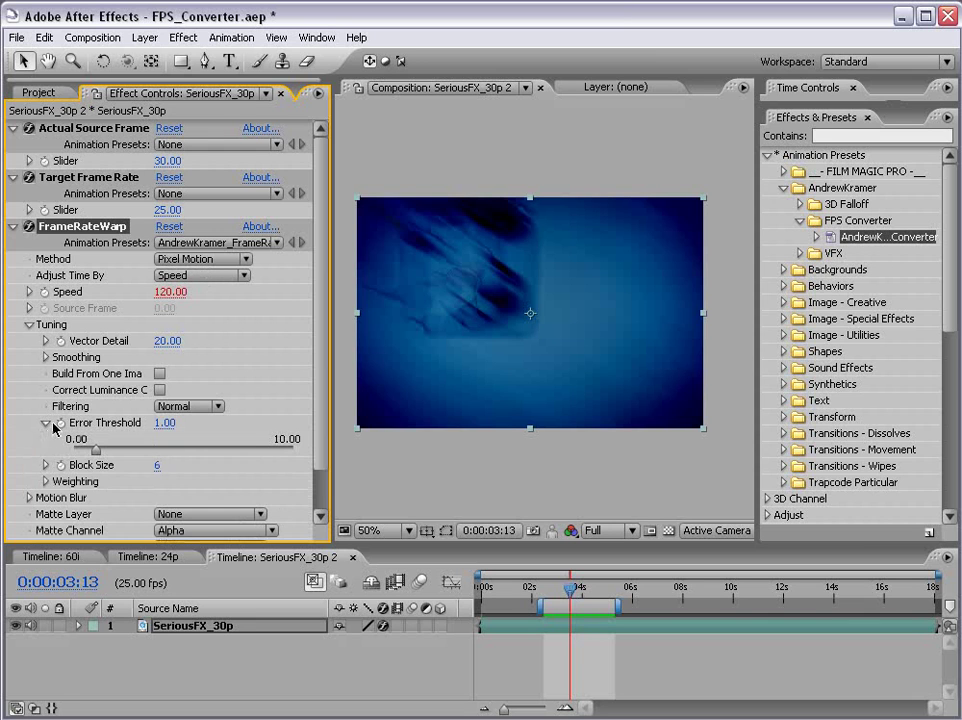
pyautogui.click(164, 423)
# Step: Commit an Error Threshold of 40, deselect the layer, and restore the full workspace
pyautogui.write('40')
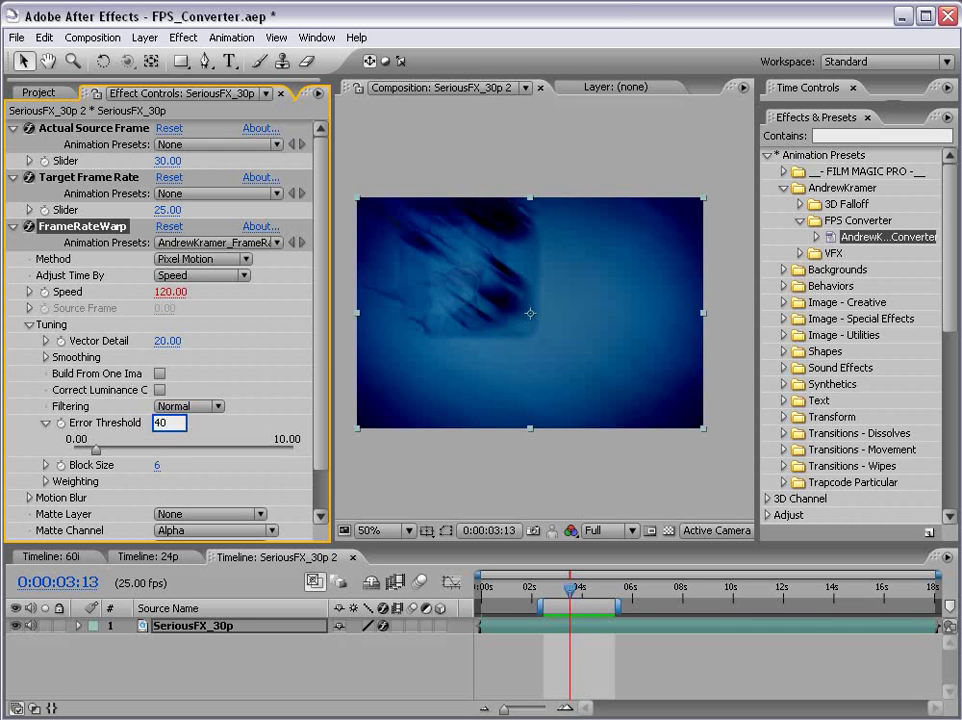
pyautogui.press('Return')
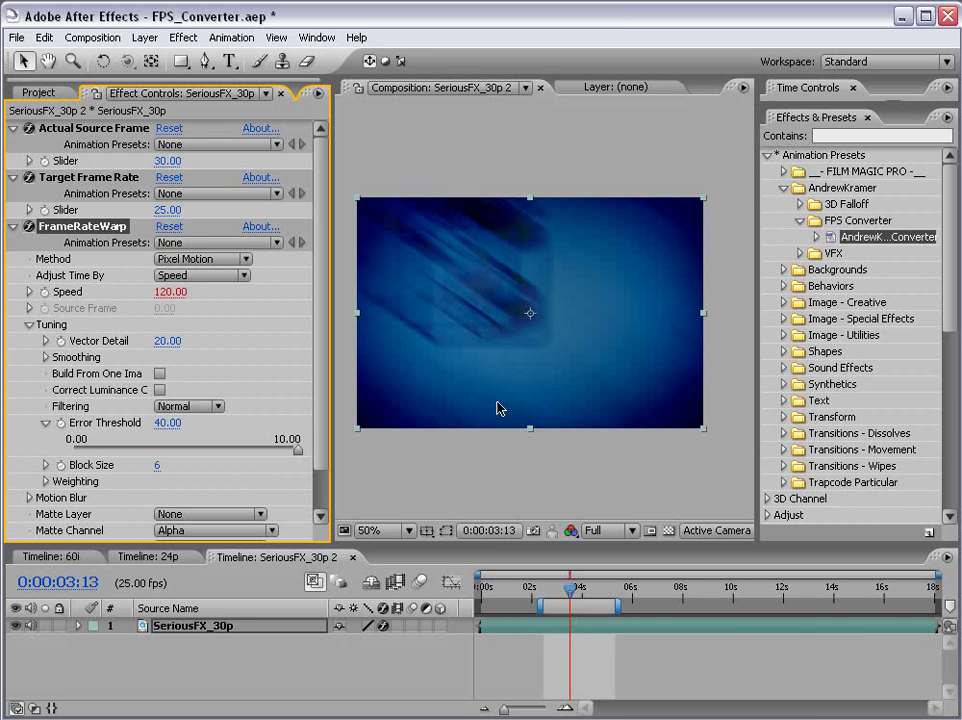
pyautogui.click(474, 477)
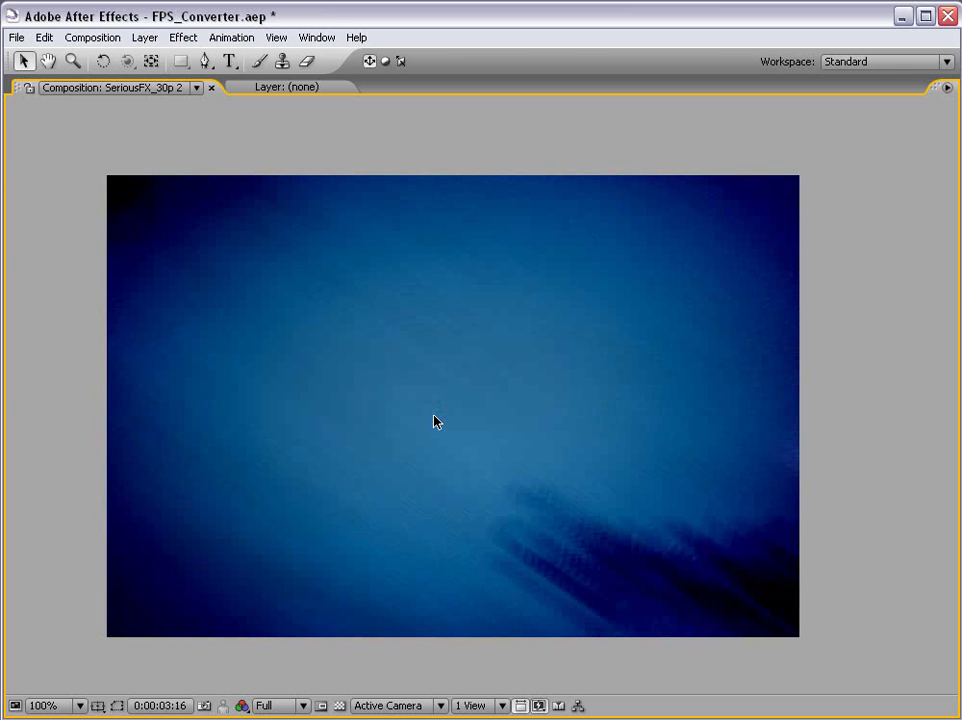
pyautogui.press('`')
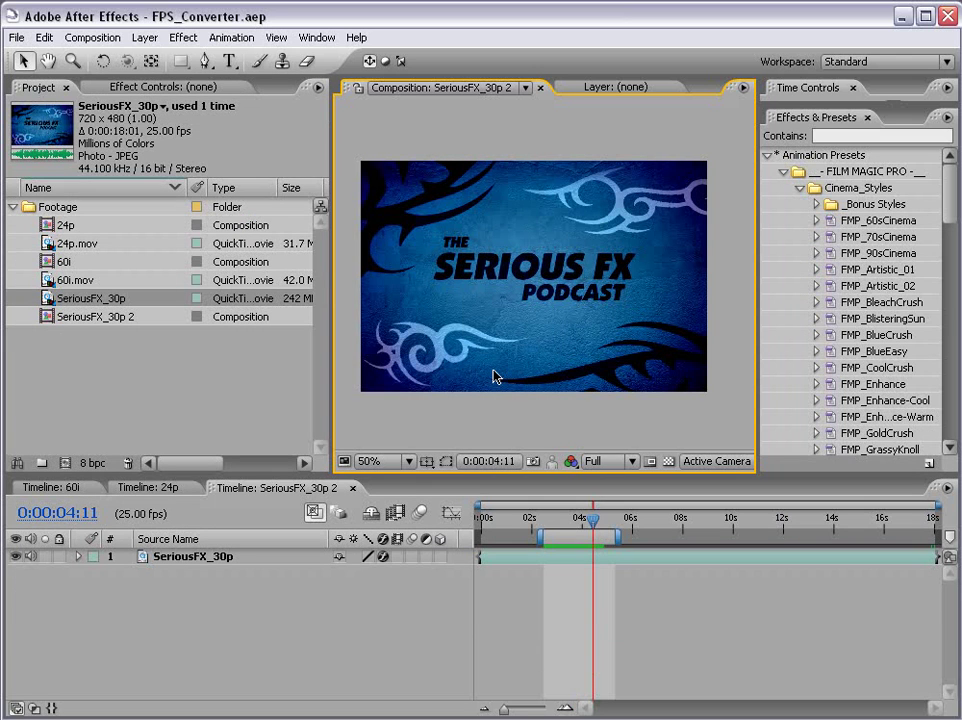
# Step: Switch the SeriousFX_30p 2 comp to the PAL D1/DV preset, 720×576 at 25 fps
pyautogui.click(585, 518)
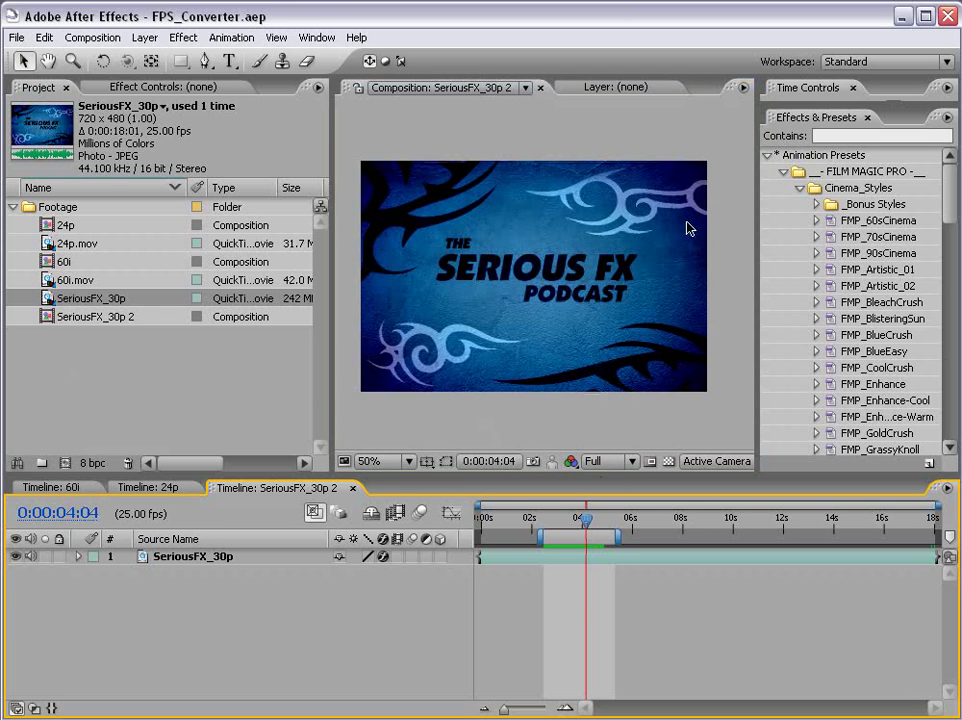
pyautogui.click(535, 419)
pyautogui.click(92, 37)
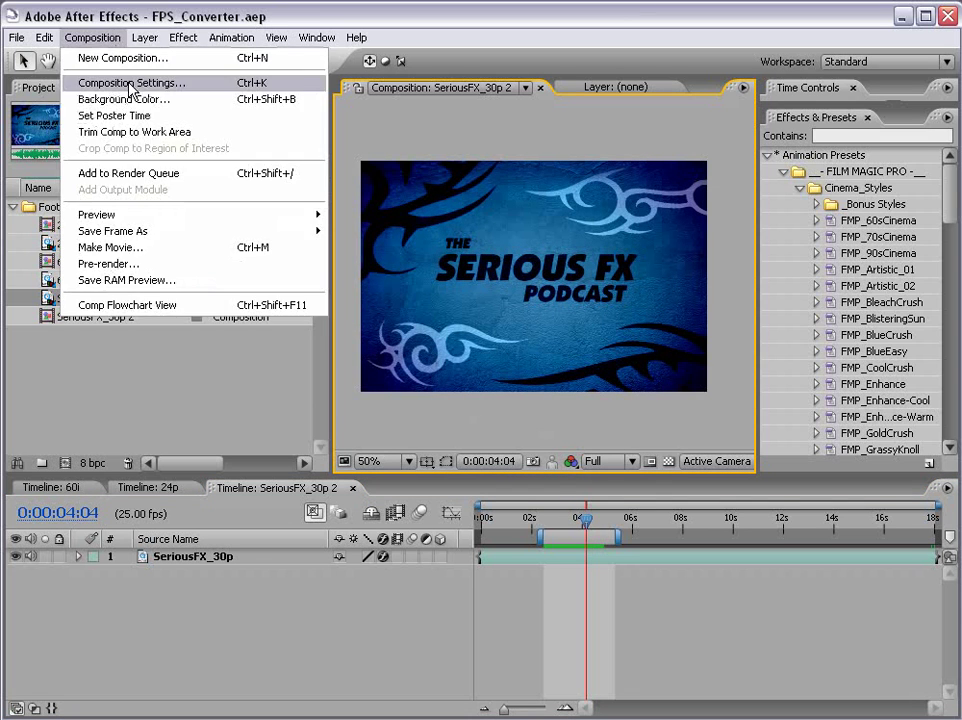
pyautogui.click(128, 82)
pyautogui.click(297, 276)
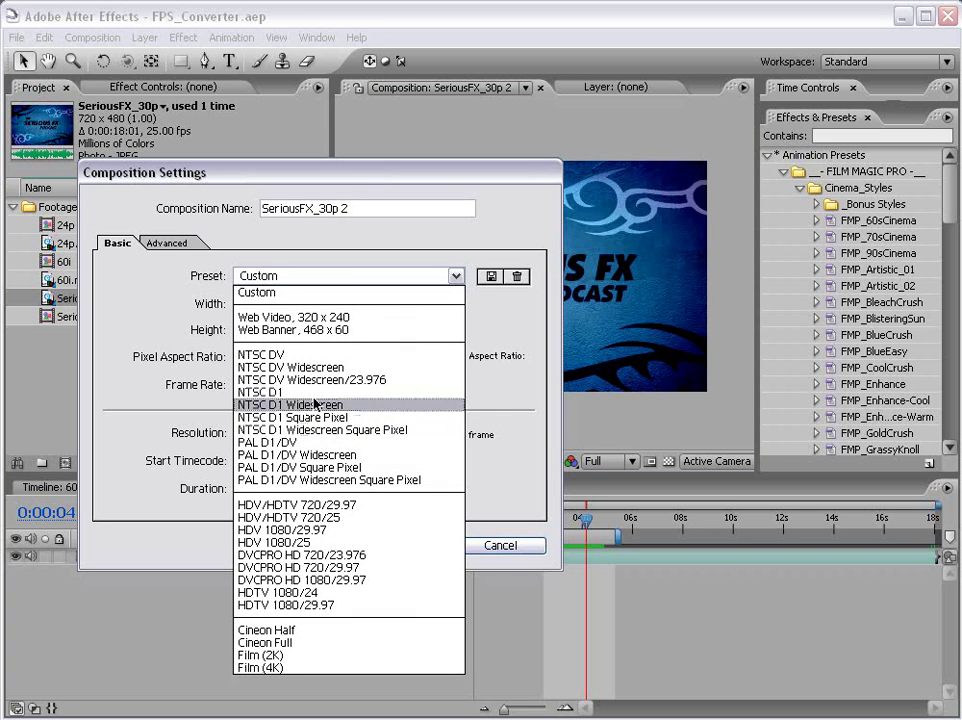
pyautogui.click(283, 443)
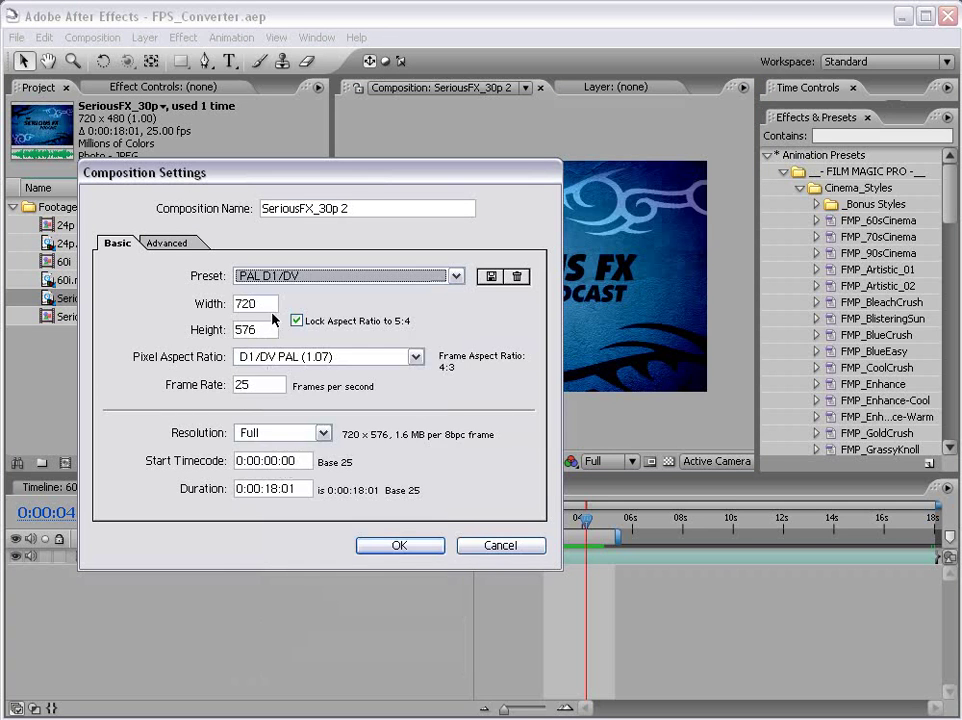
pyautogui.doubleClick(246, 388)
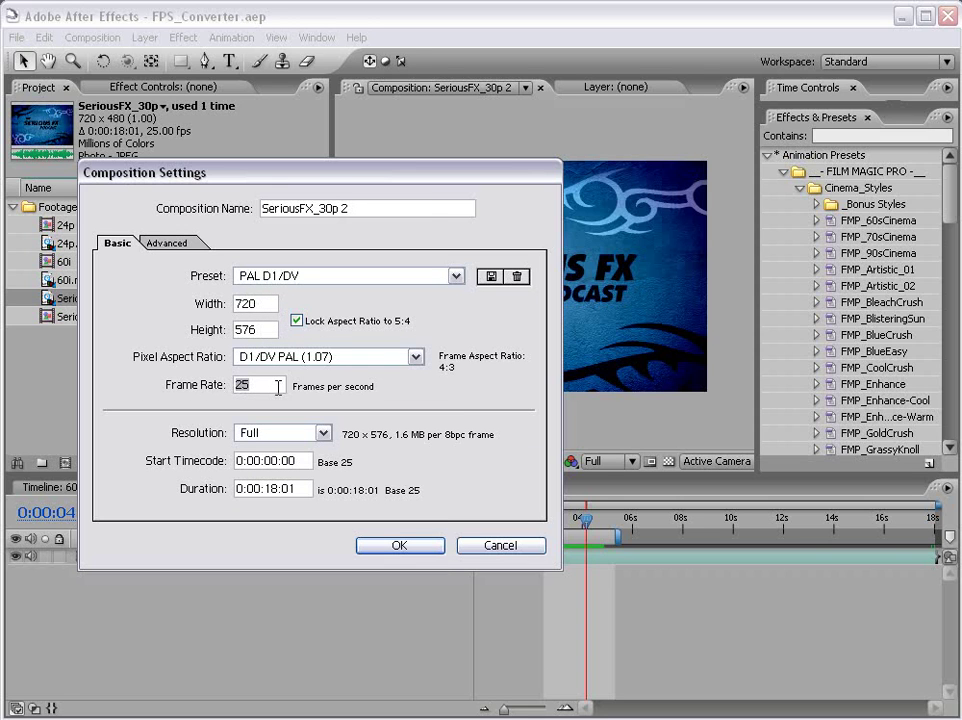
pyautogui.click(399, 546)
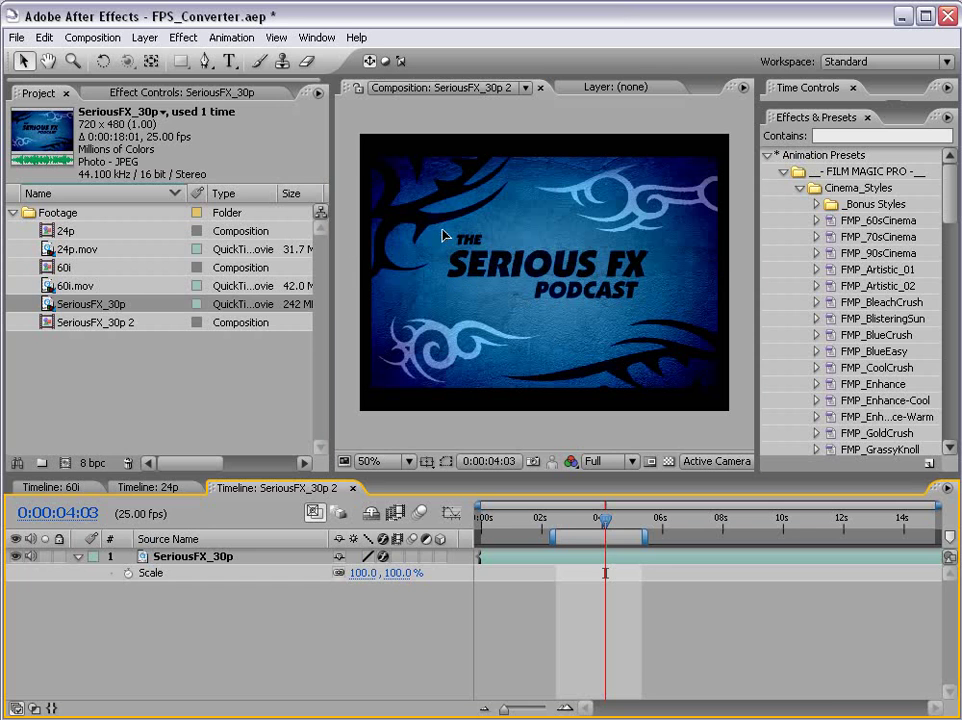
# Step: Fit SeriousFX_30p to comp width (106.7%), trying Fit to Comp Height then undoing it
pyautogui.click(427, 272)
pyautogui.rightClick(429, 279)
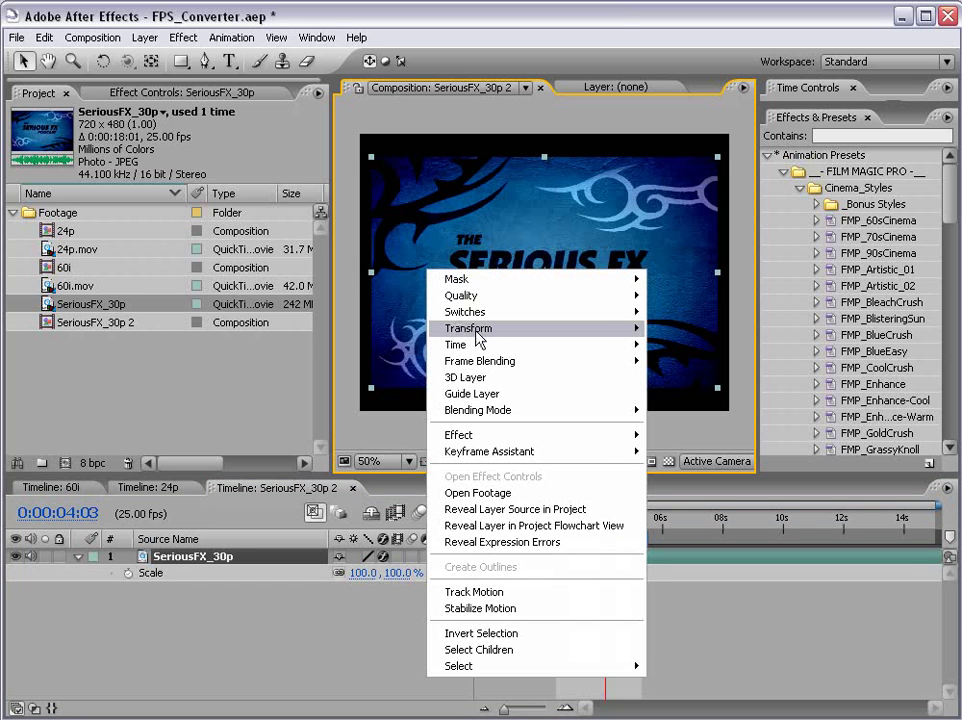
pyautogui.moveTo(482, 329)
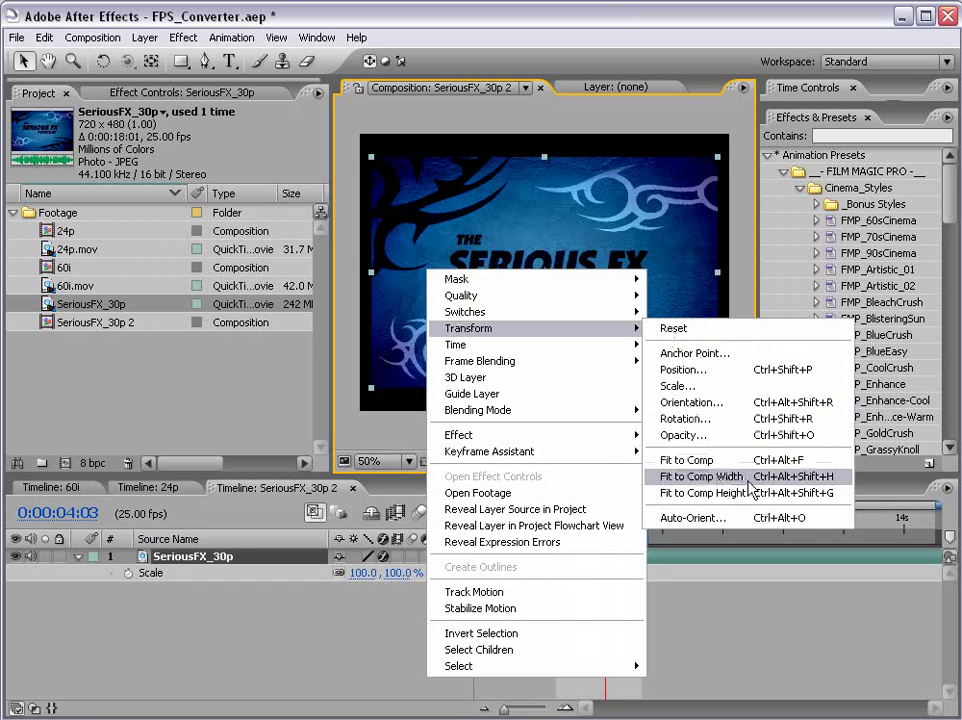
pyautogui.click(750, 484)
pyautogui.rightClick(486, 340)
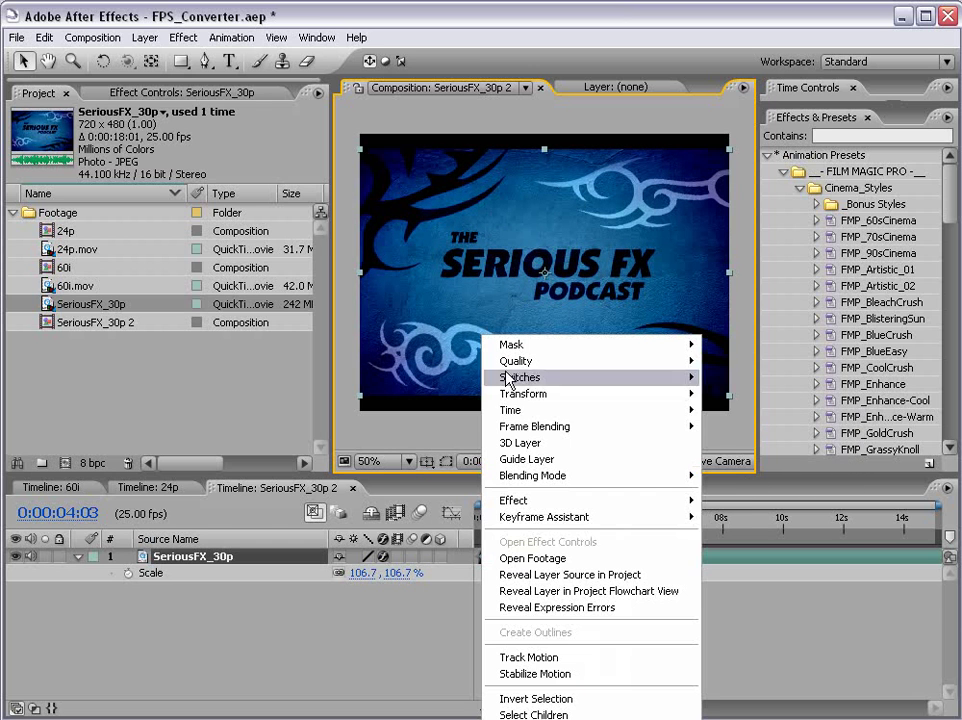
pyautogui.moveTo(533, 400)
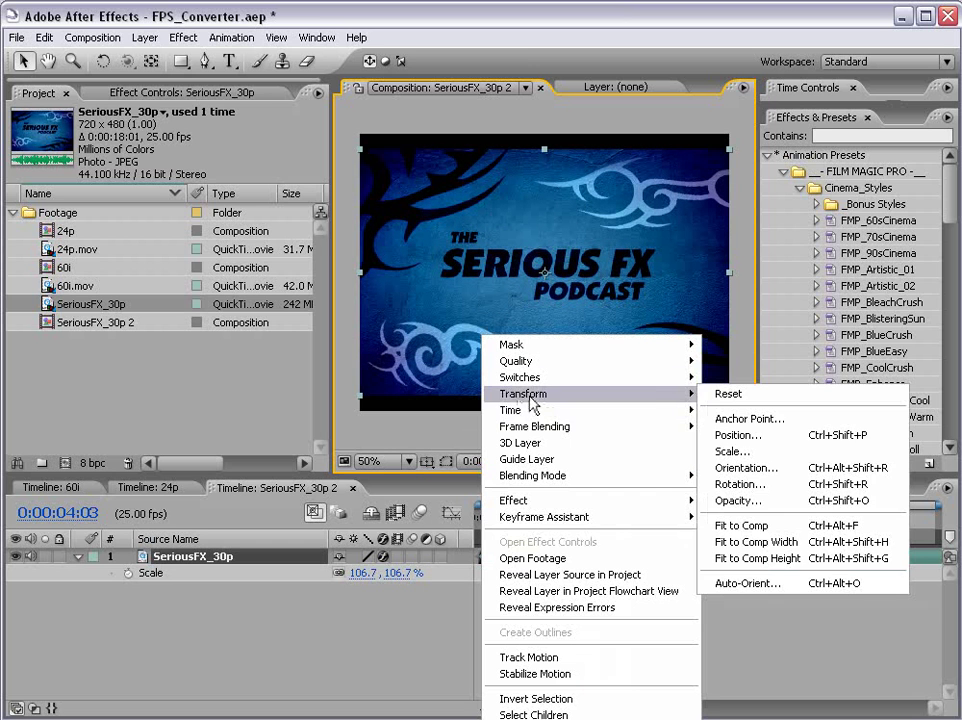
pyautogui.click(760, 557)
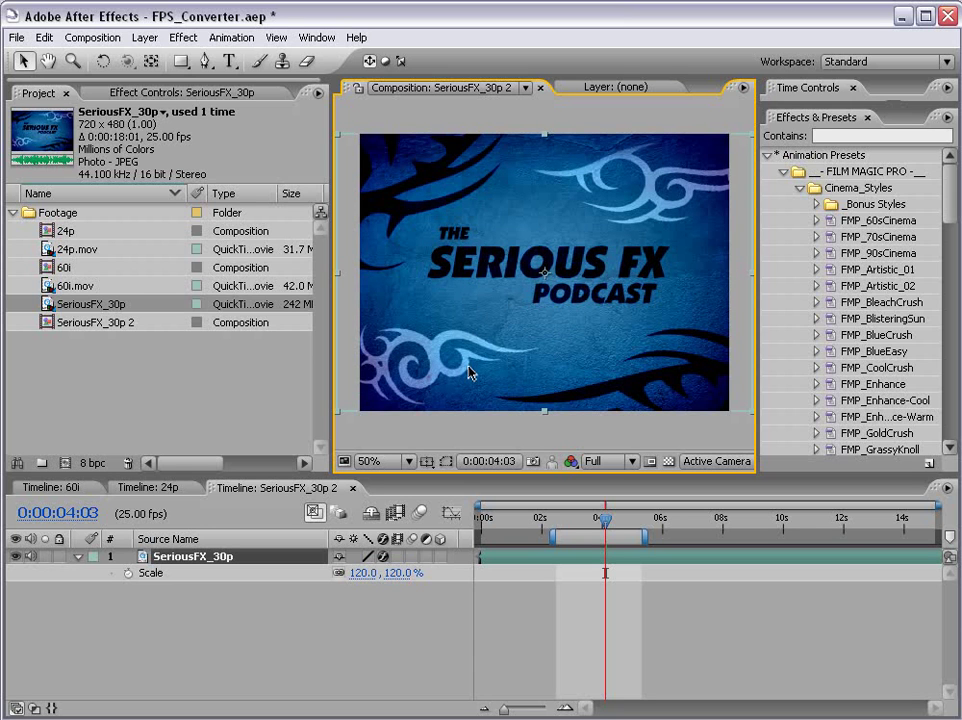
pyautogui.hotkey('ctrl', 'z')
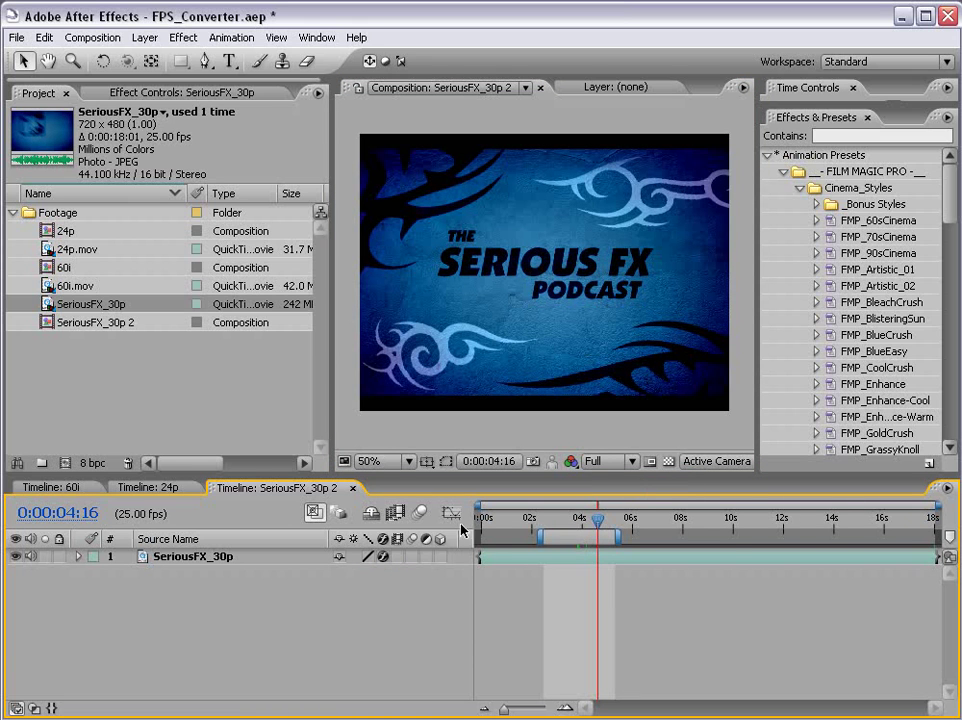
# Step: Conform the SeriousFX_30p footage to 25 fps via Interpret Footage
pyautogui.click(913, 558)
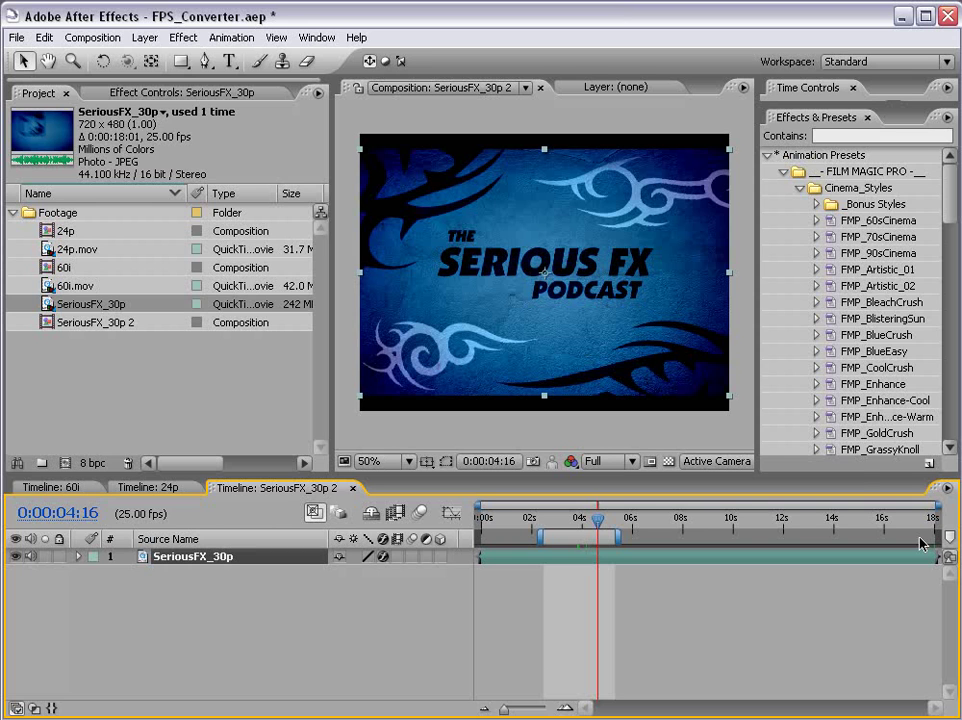
pyautogui.click(77, 337)
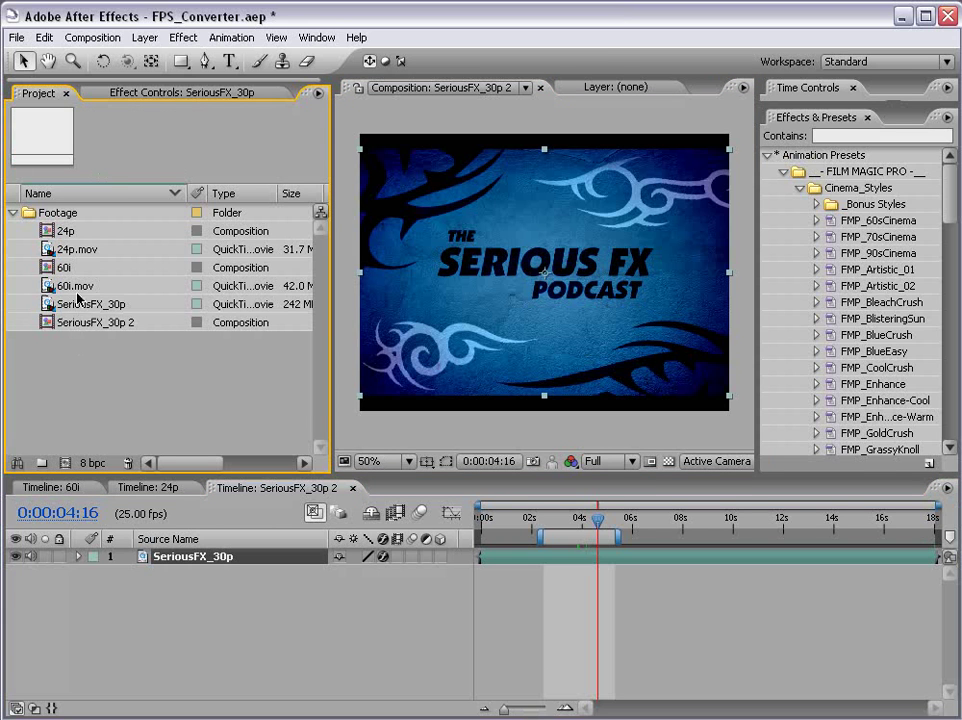
pyautogui.rightClick(78, 303)
pyautogui.moveTo(133, 347)
pyautogui.click(256, 349)
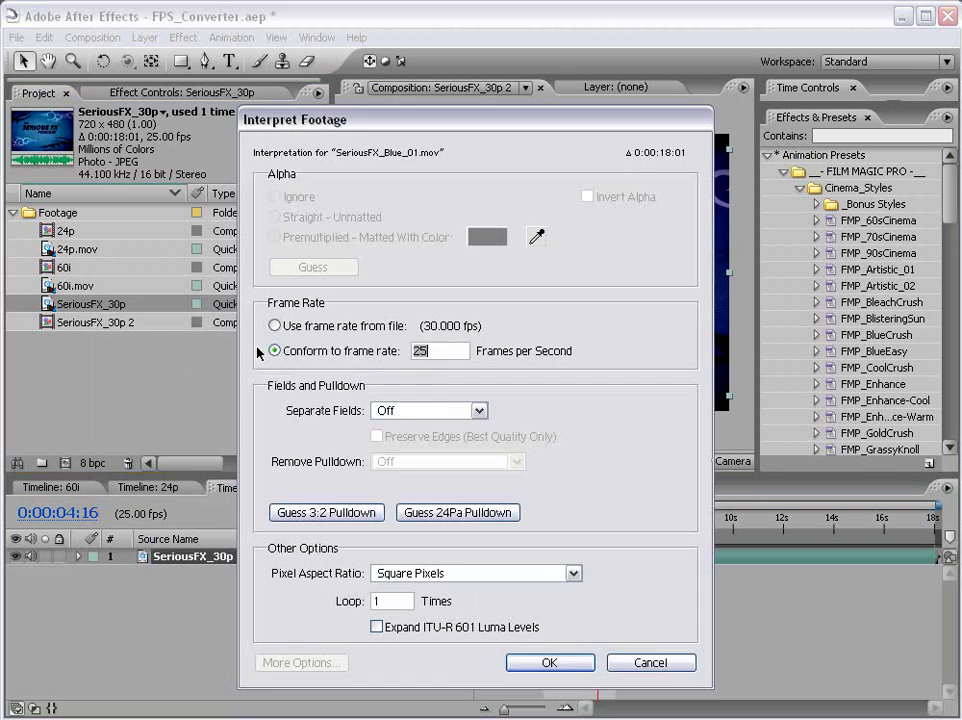
pyautogui.doubleClick(404, 606)
pyautogui.click(549, 662)
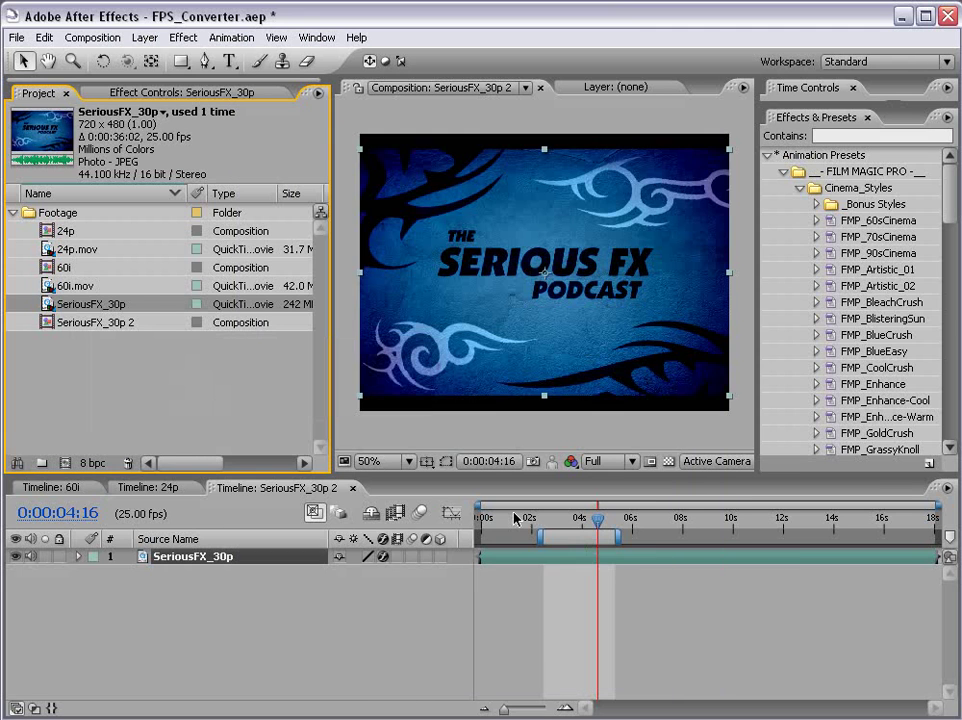
# Step: Set the comp duration to 0:00:25:01 and drag the layer's out-point to the end
pyautogui.click(115, 45)
pyautogui.click(87, 63)
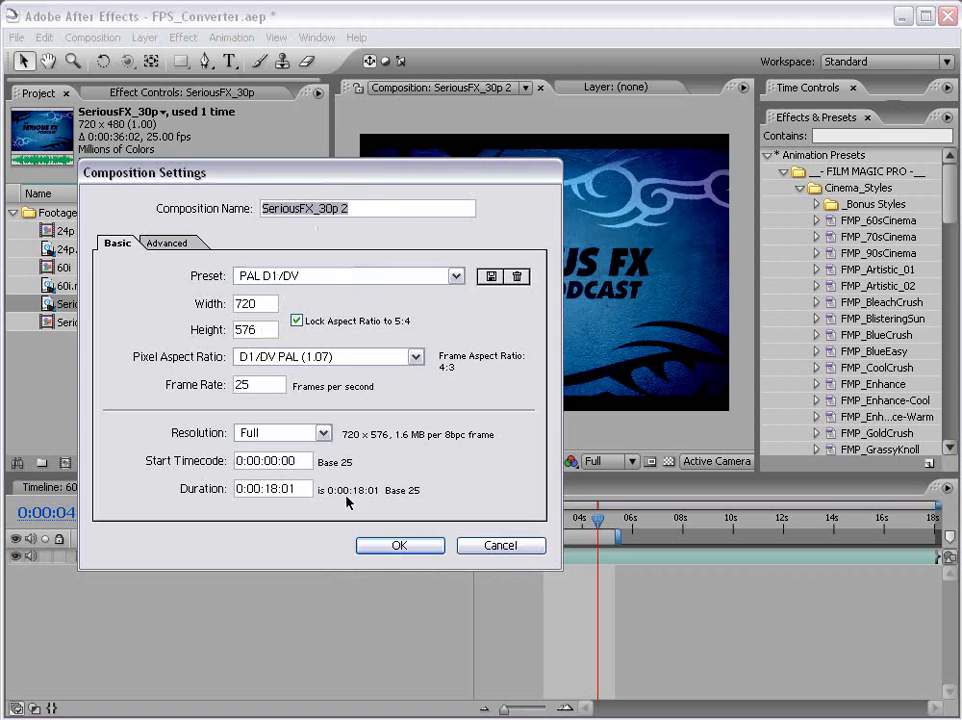
pyautogui.doubleClick(270, 488)
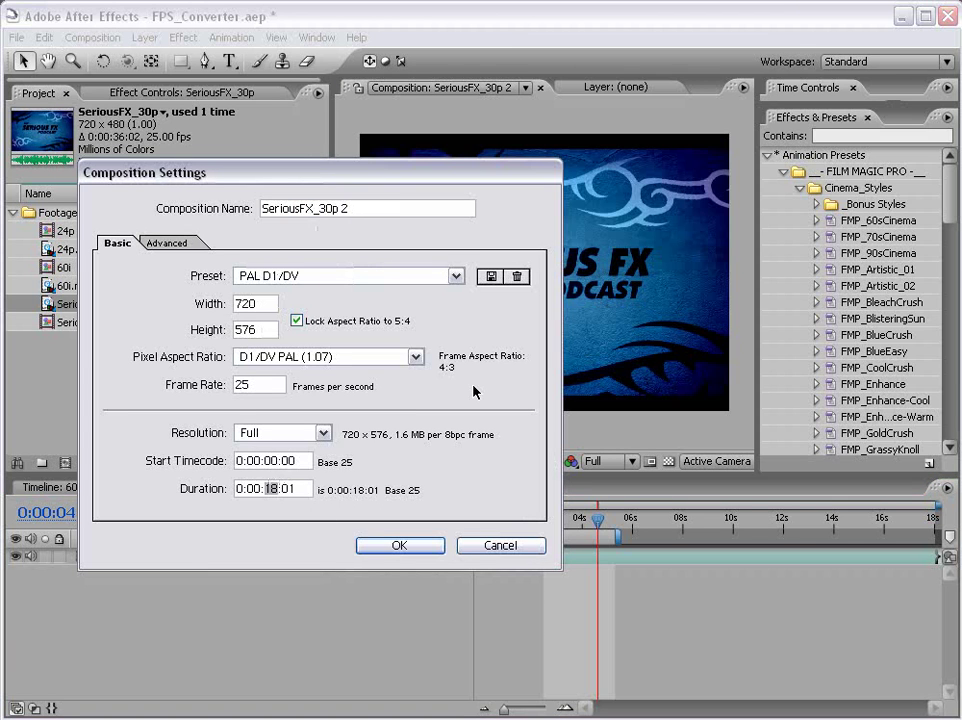
pyautogui.write('25')
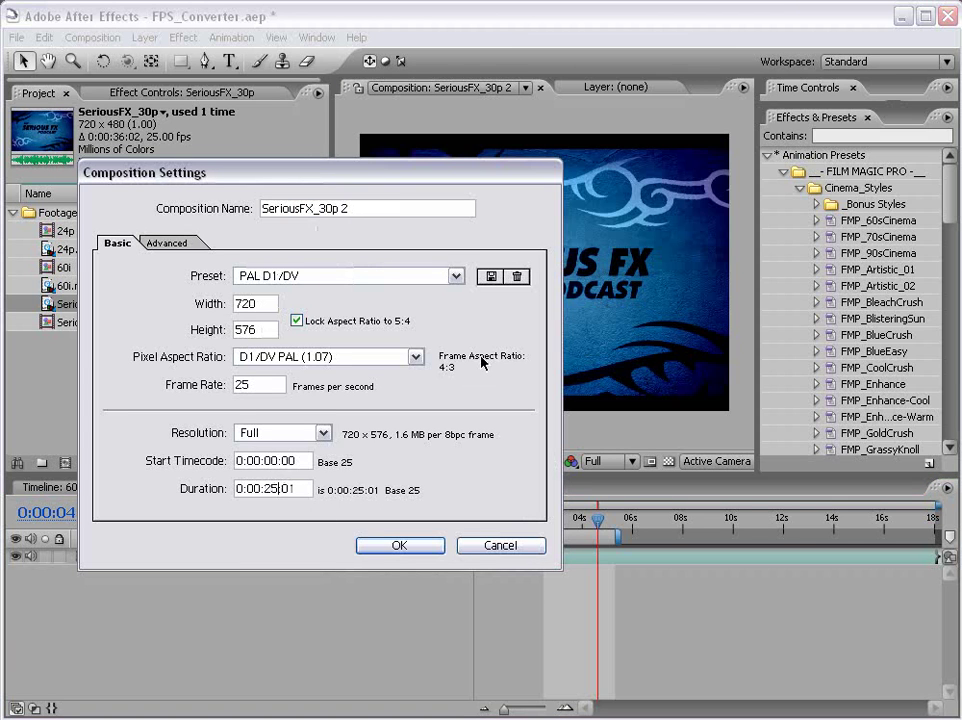
pyautogui.click(397, 545)
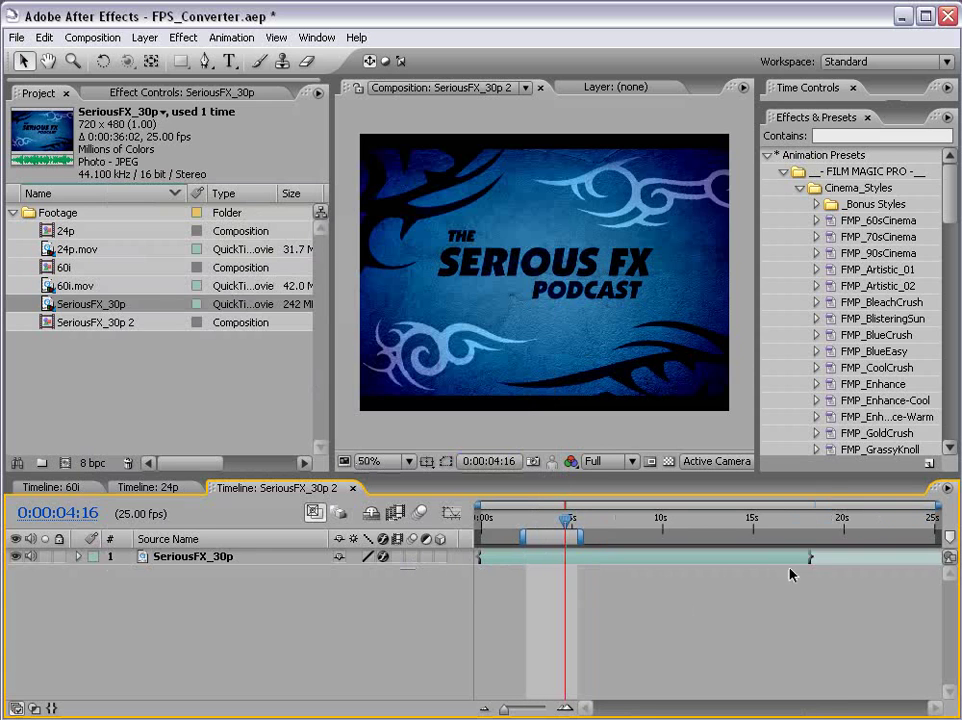
pyautogui.moveTo(810, 557); pyautogui.dragTo(942, 570)
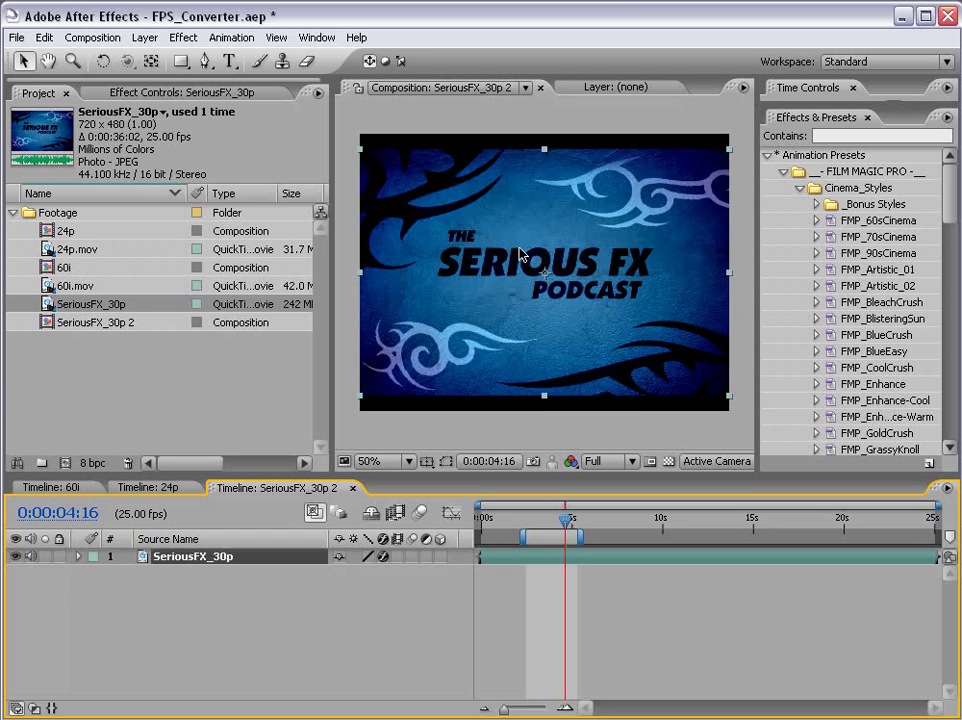
pyautogui.hotkey('ctrl', 'z')
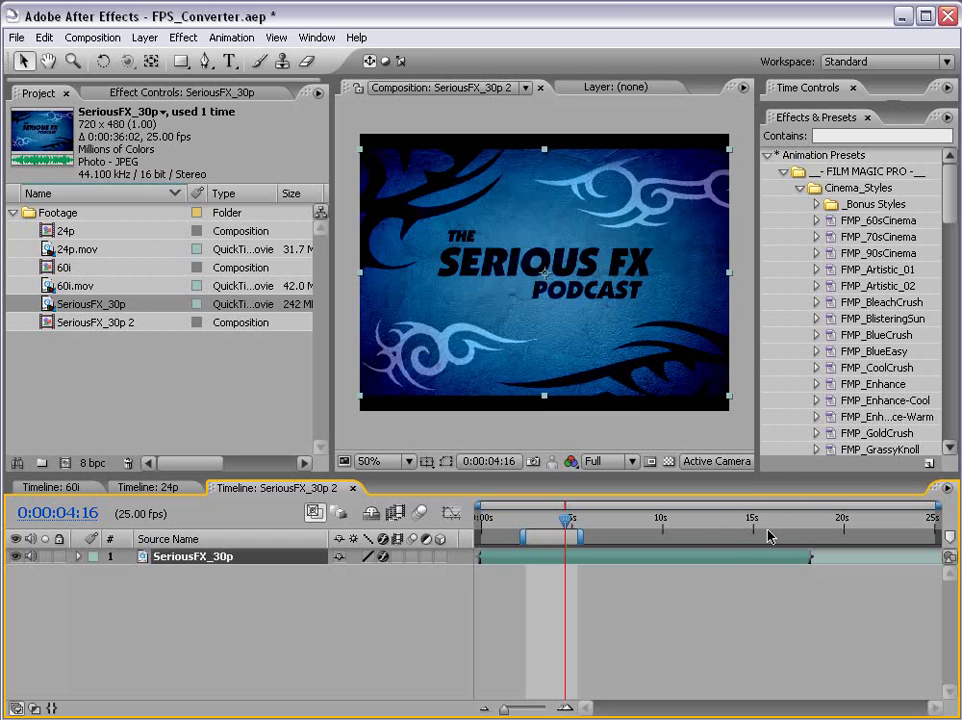
pyautogui.click(547, 588)
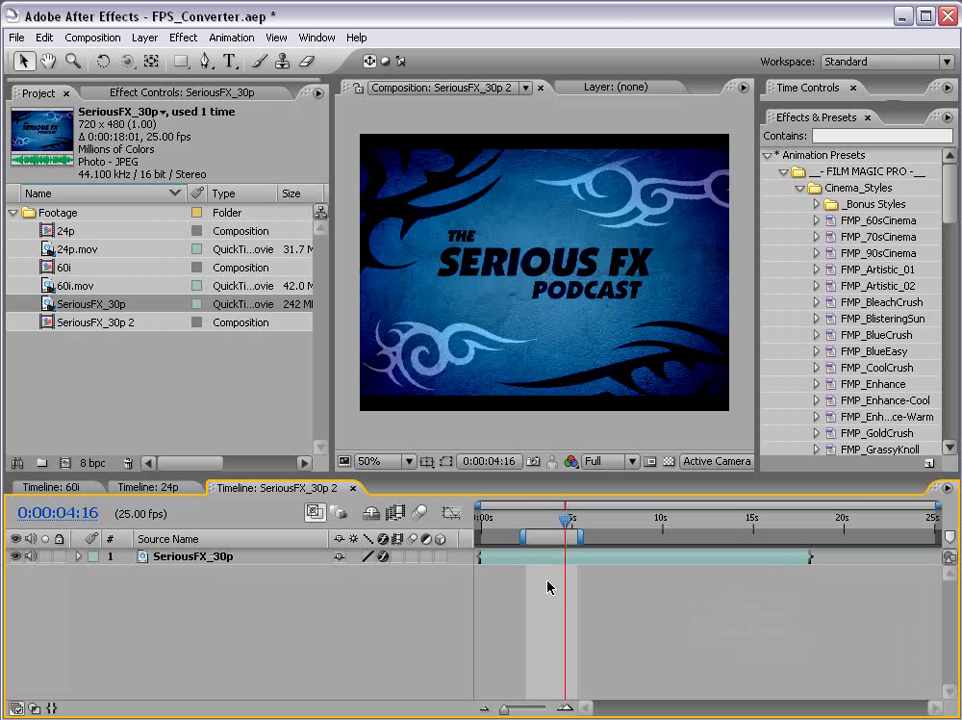
pyautogui.rightClick(96, 311)
pyautogui.moveTo(150, 349)
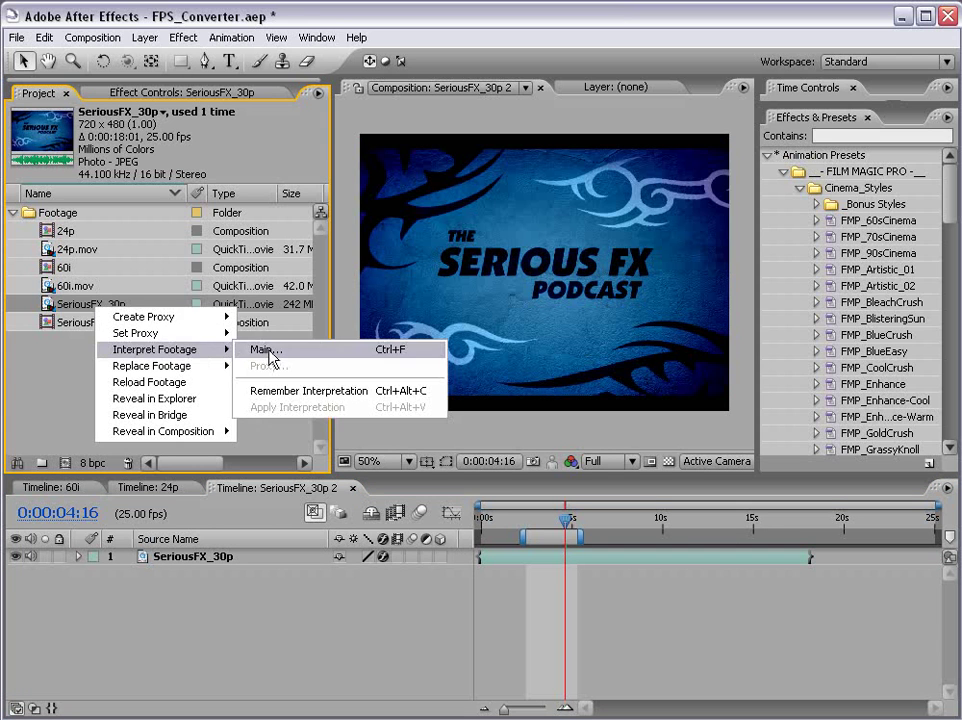
pyautogui.click(265, 350)
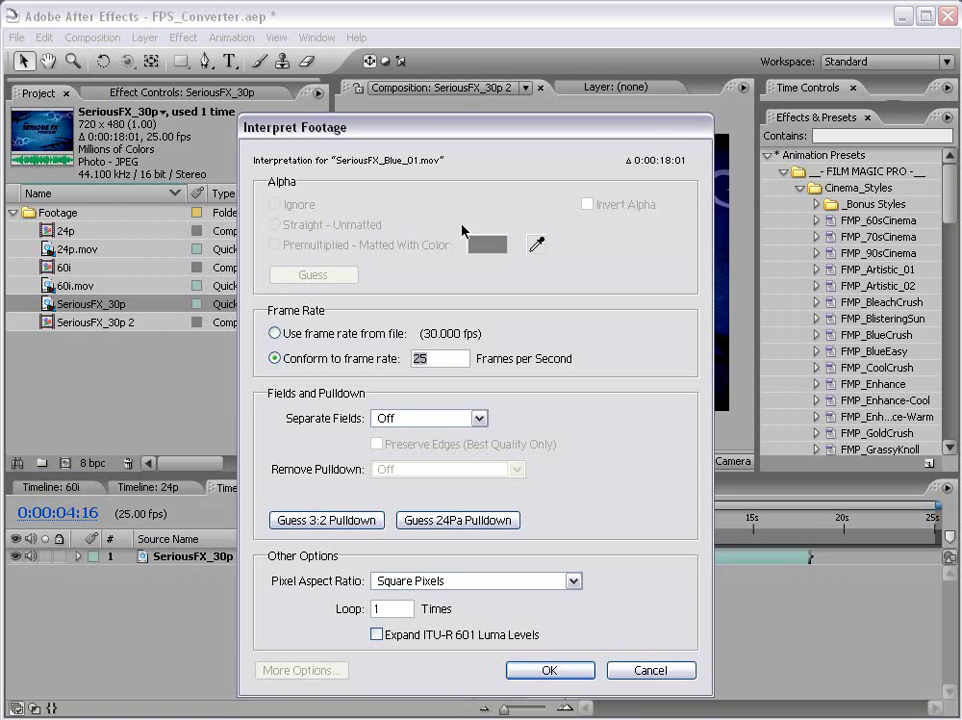
pyautogui.click(275, 334)
pyautogui.click(275, 358)
pyautogui.click(550, 666)
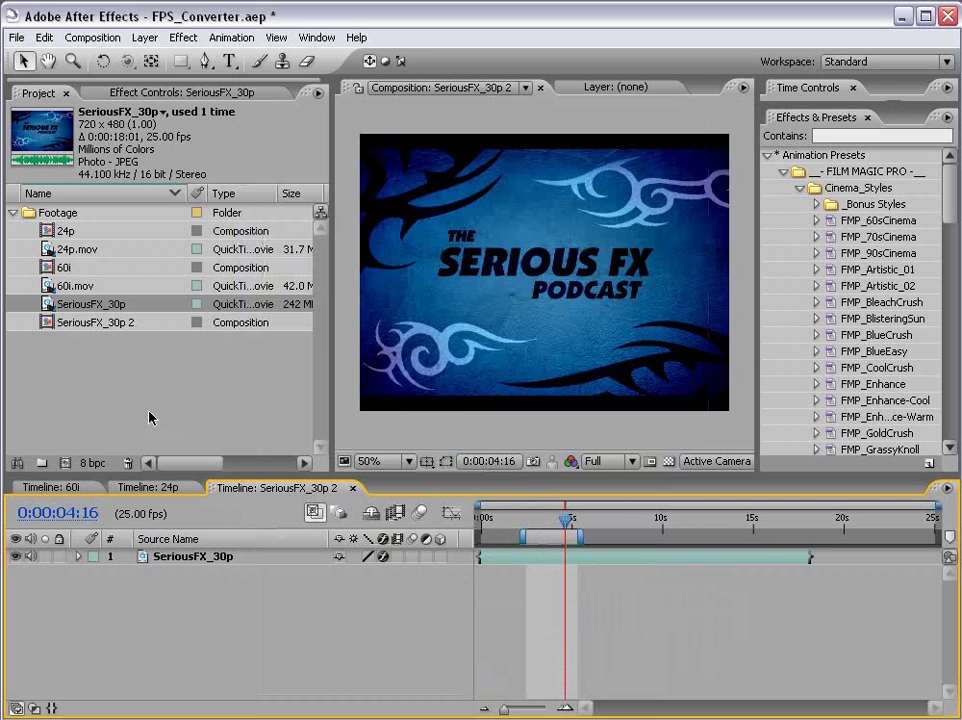
# Step: Change the comp duration to 15 seconds and check its length with End and Home
pyautogui.click(92, 37)
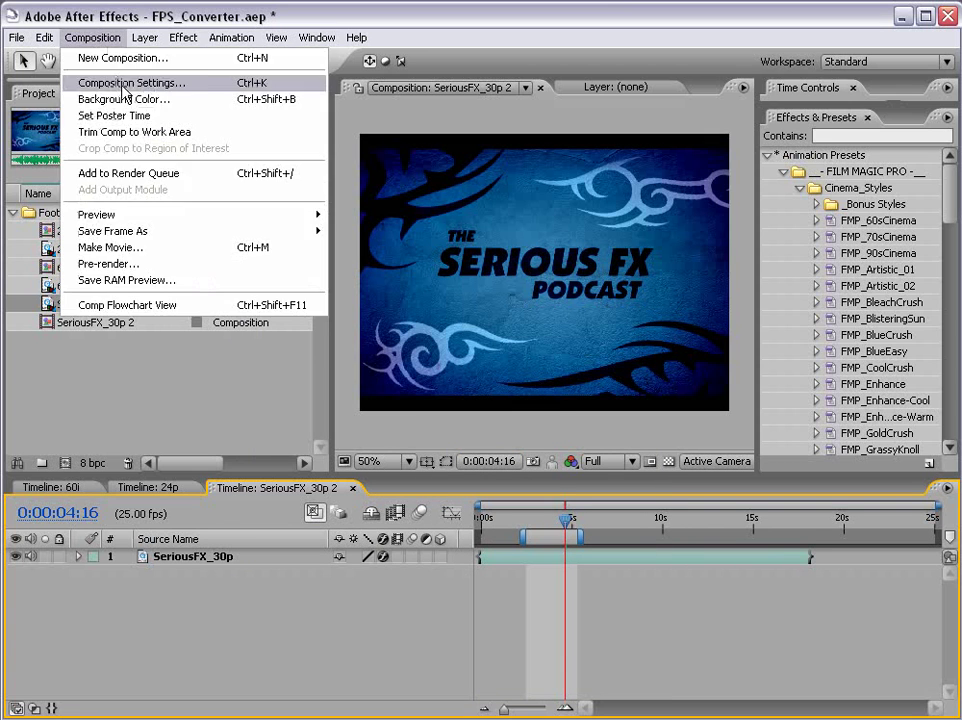
pyautogui.click(107, 82)
pyautogui.click(269, 488)
pyautogui.write('15:01')
pyautogui.click(393, 545)
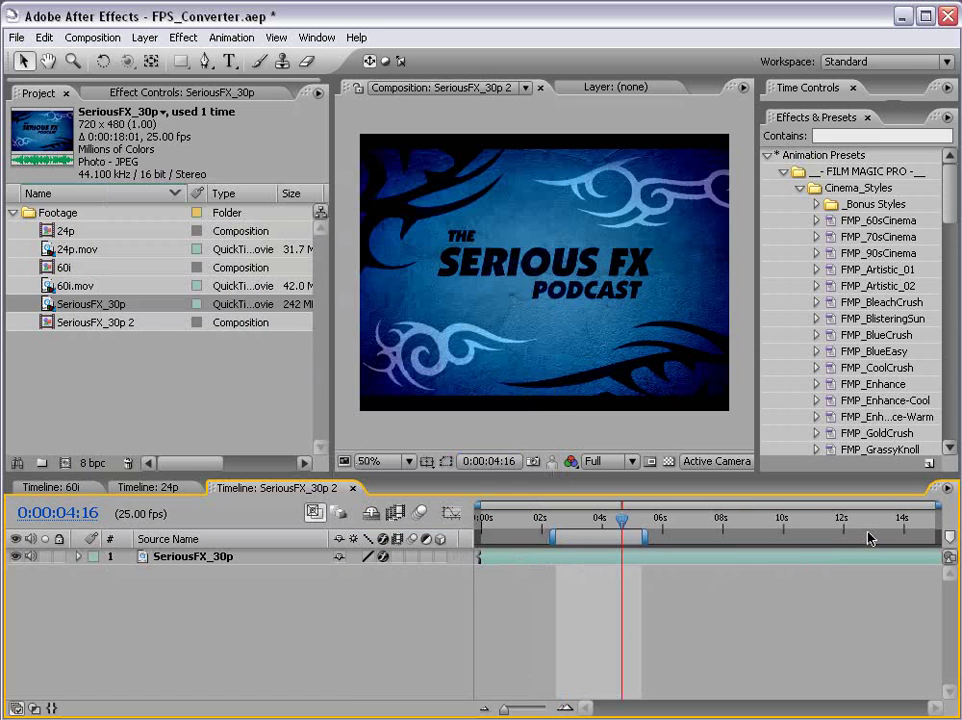
pyautogui.press('End')
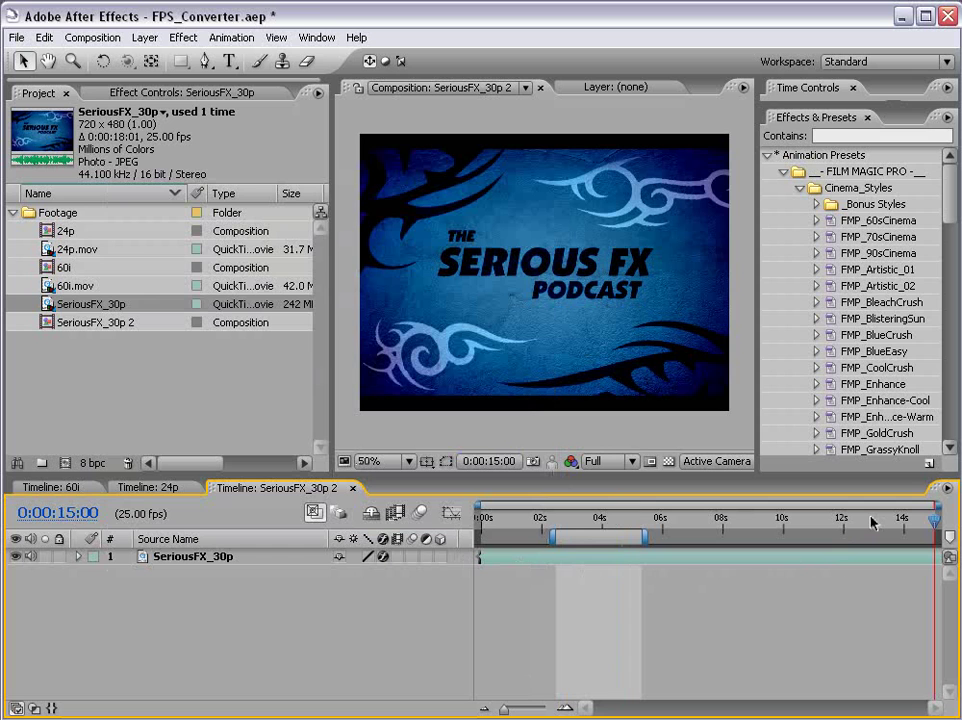
pyautogui.press('Home')
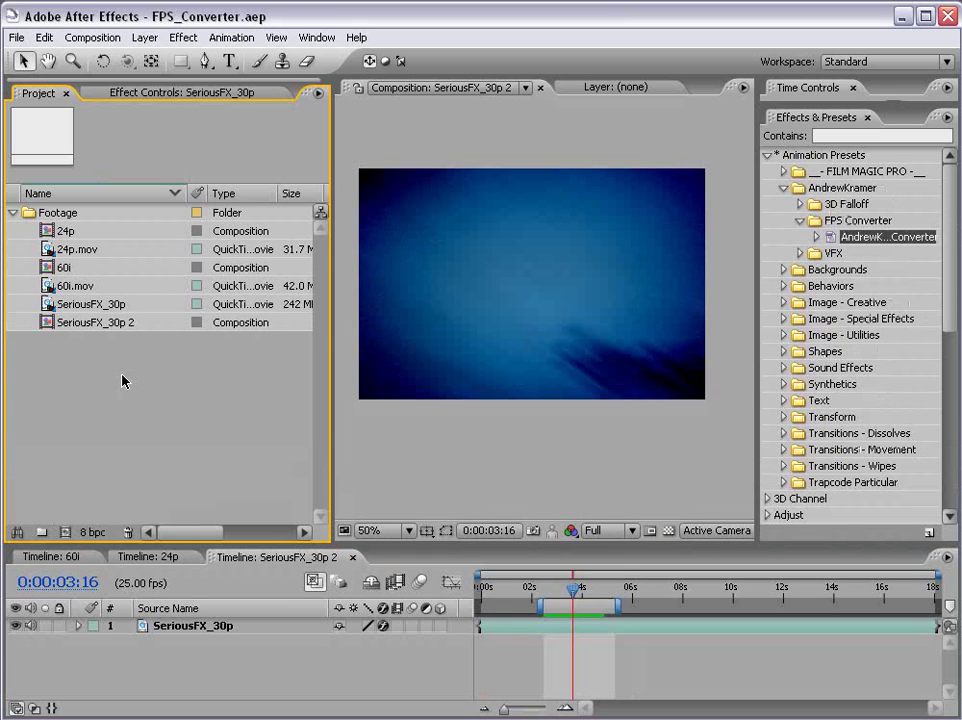
# Step: In the 24p comp, set the FrameRateWarp Method on 24p.mov to Frame Mix
pyautogui.click(152, 557)
pyautogui.click(541, 628)
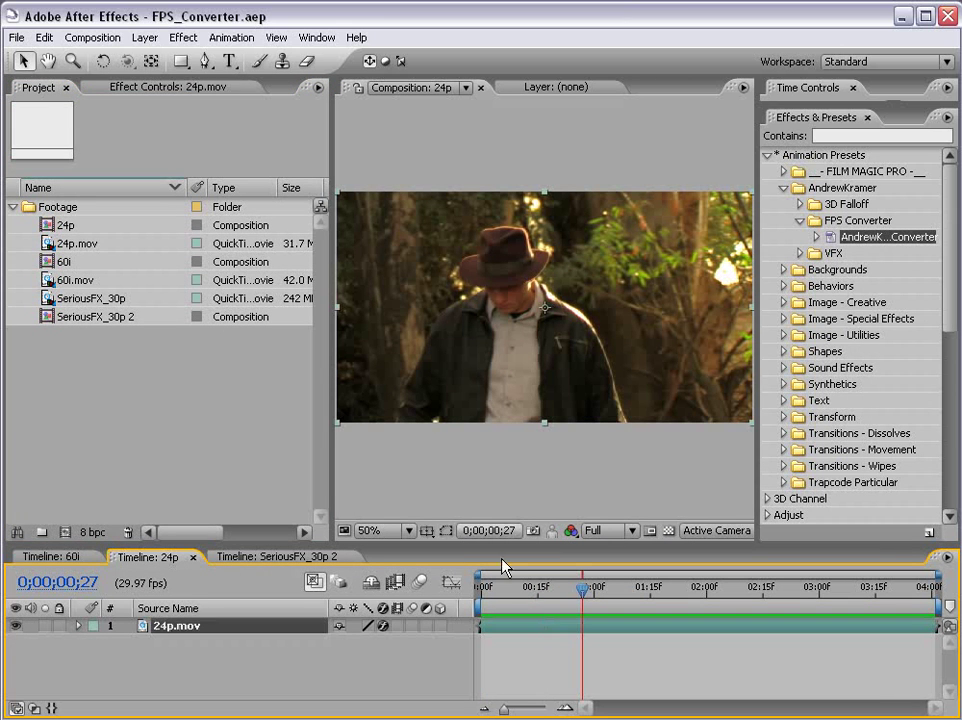
pyautogui.click(150, 87)
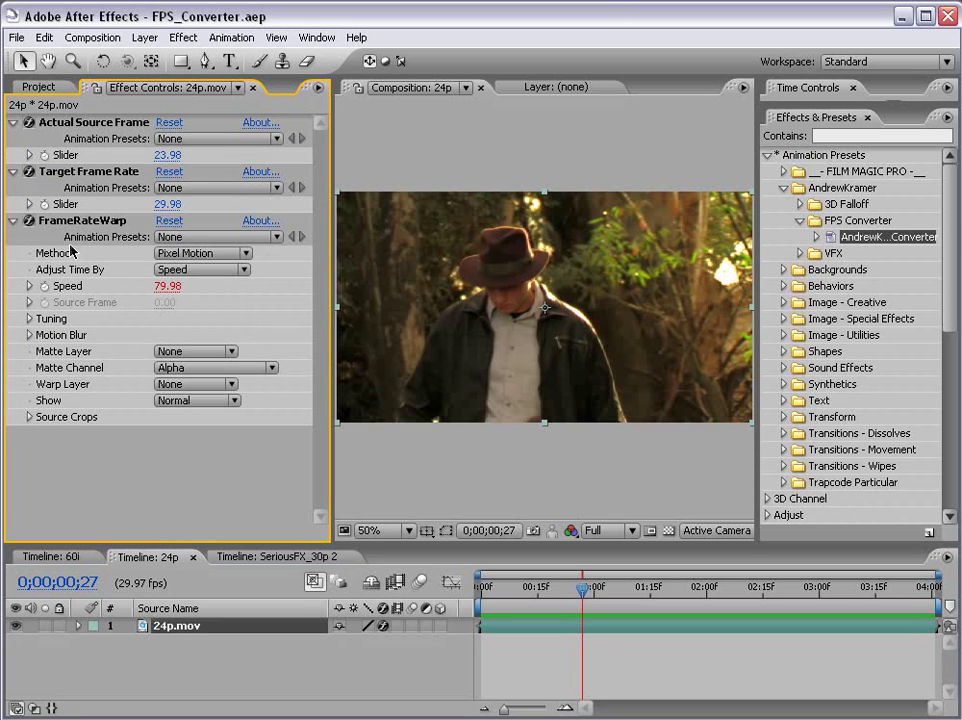
pyautogui.click(209, 258)
pyautogui.click(222, 256)
pyautogui.click(222, 259)
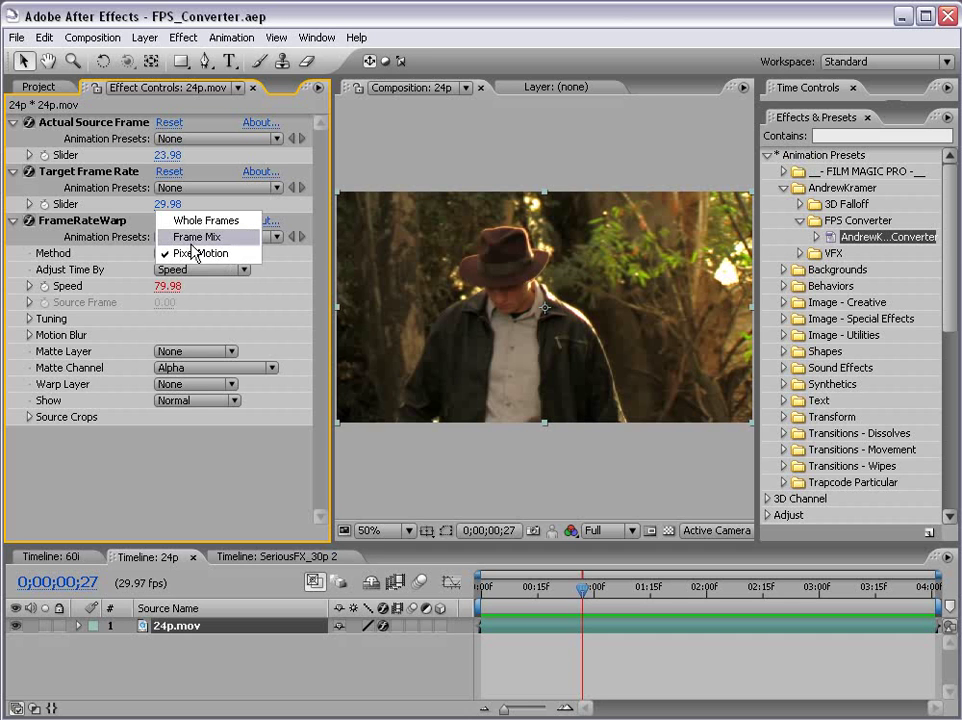
pyautogui.click(207, 237)
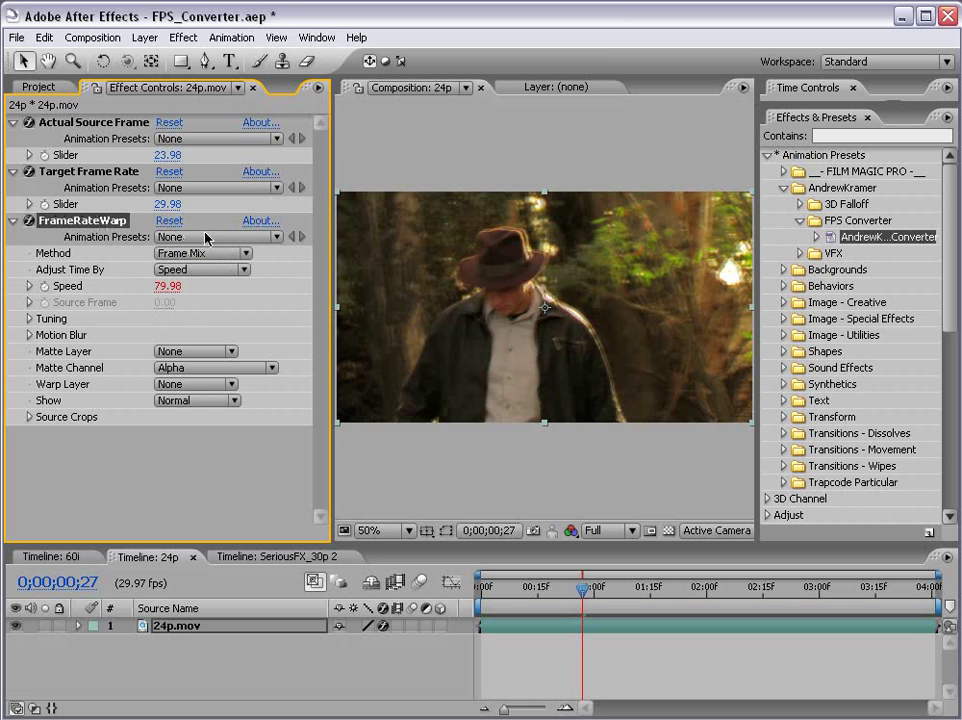
# Step: RAM-preview the Frame Mix result at 100%, stepping back through frames to 0;00;00;27
pyautogui.press('/')
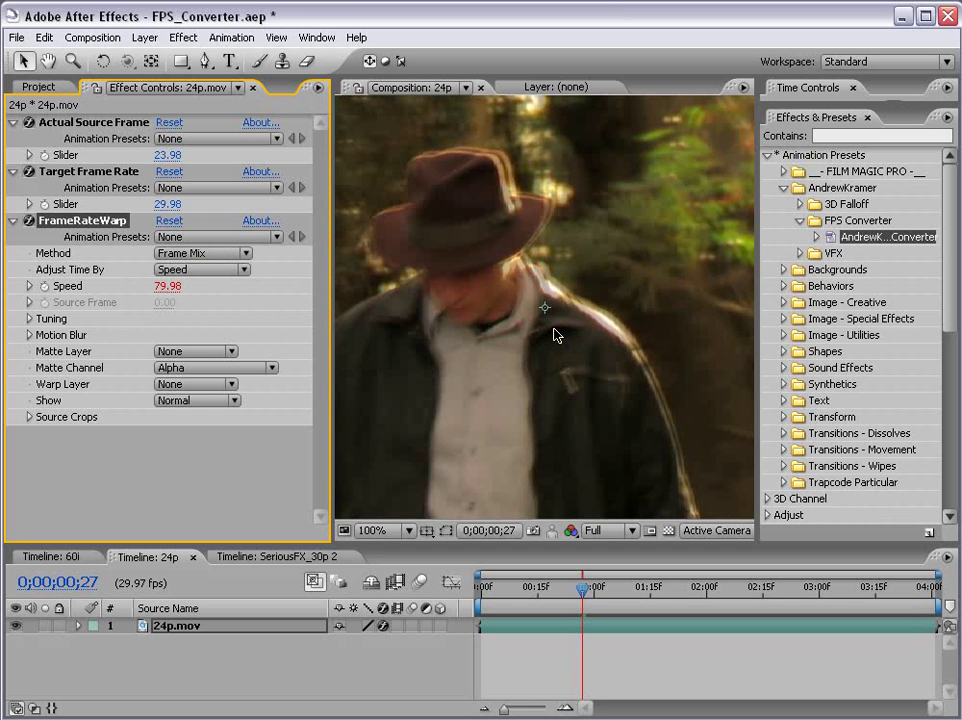
pyautogui.press('pageup')
pyautogui.press('pageup')
pyautogui.press('pageup')
pyautogui.press('pageup')
pyautogui.press('pageup')
pyautogui.press(',')
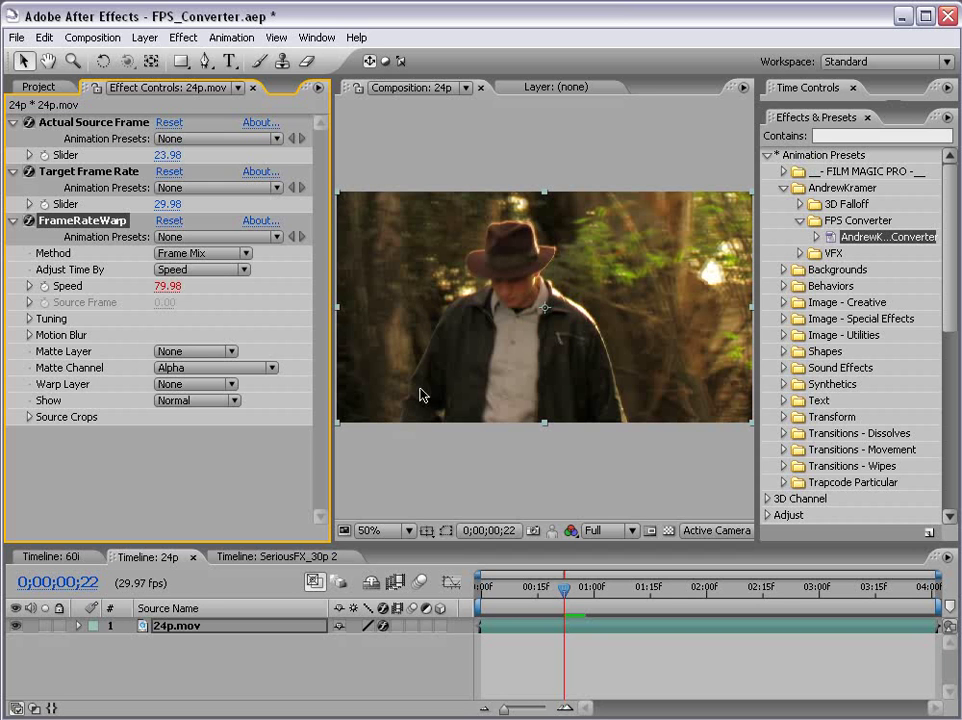
pyautogui.press('KP_0')
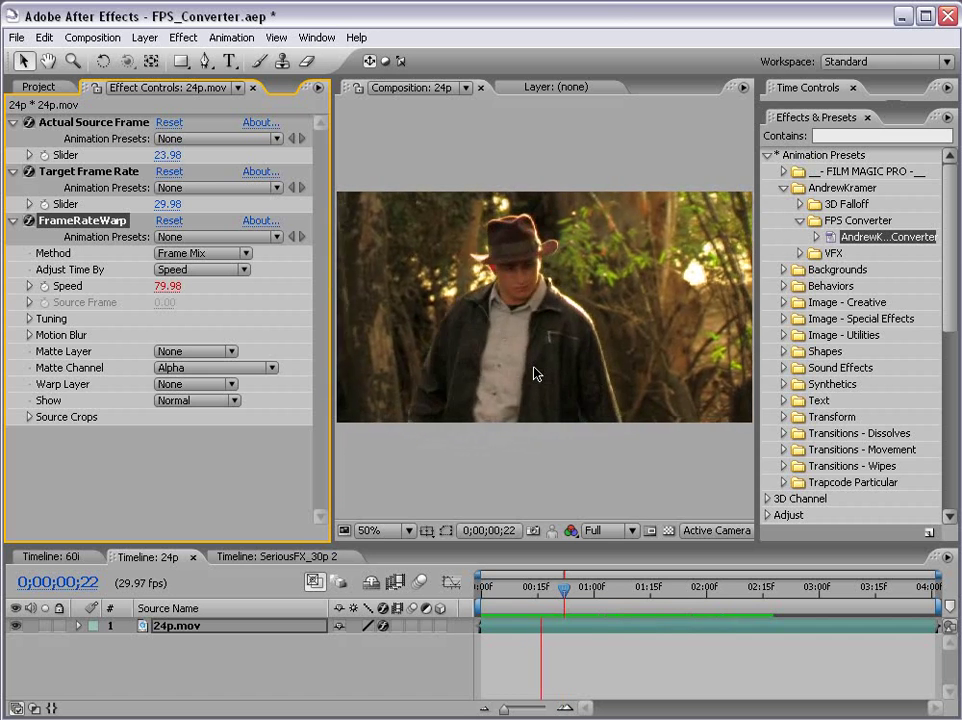
pyautogui.scroll(2, 530, 380)
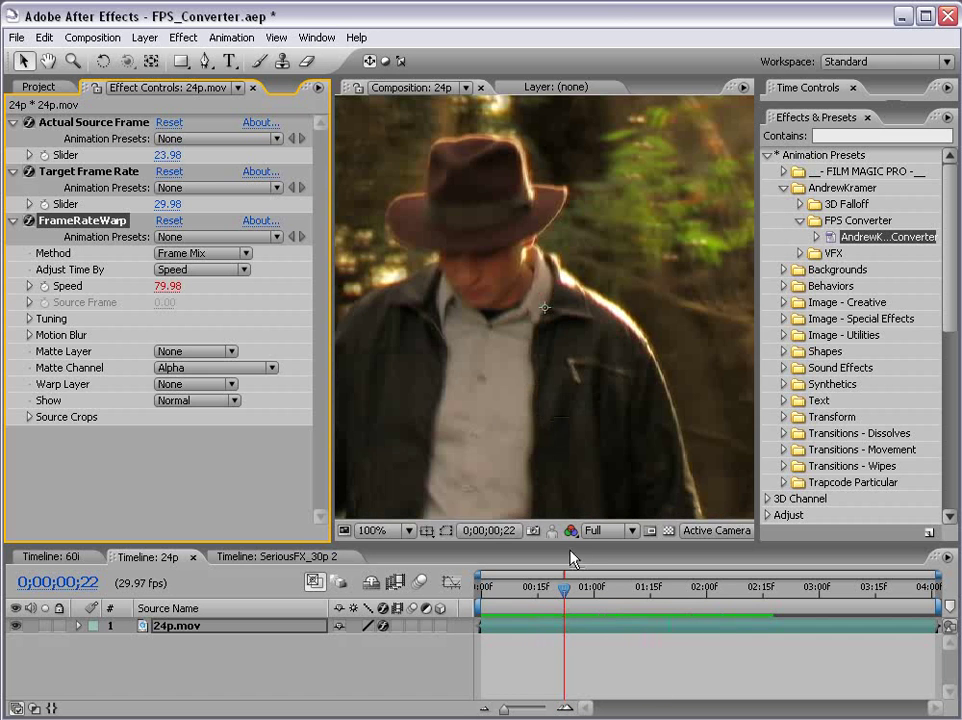
pyautogui.press('space')
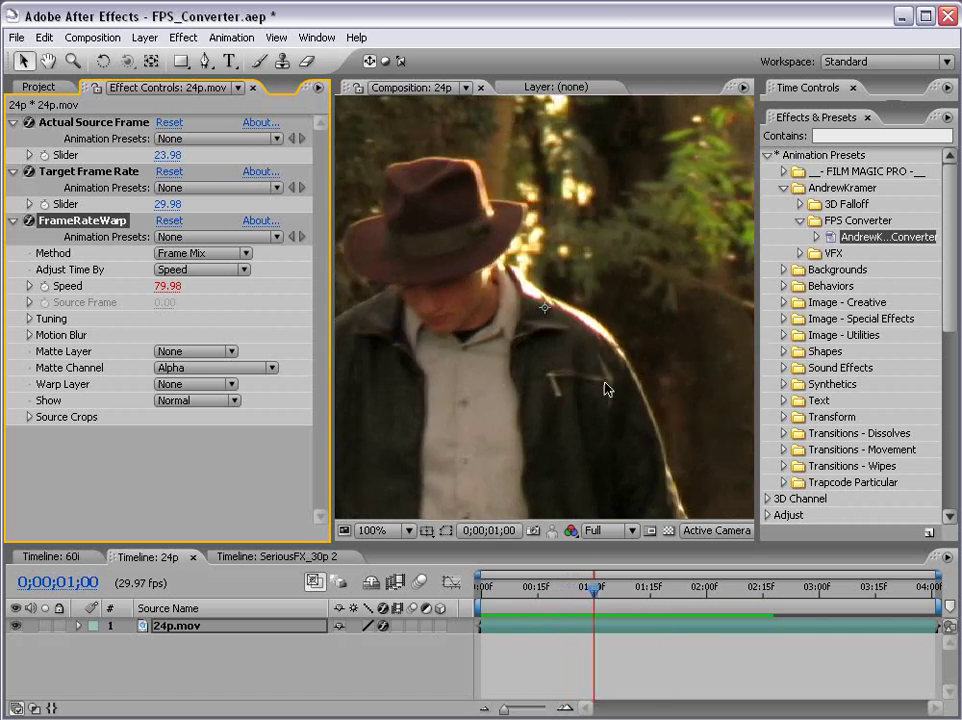
pyautogui.press('pageup')
pyautogui.press('pageup')
pyautogui.press('pageup')
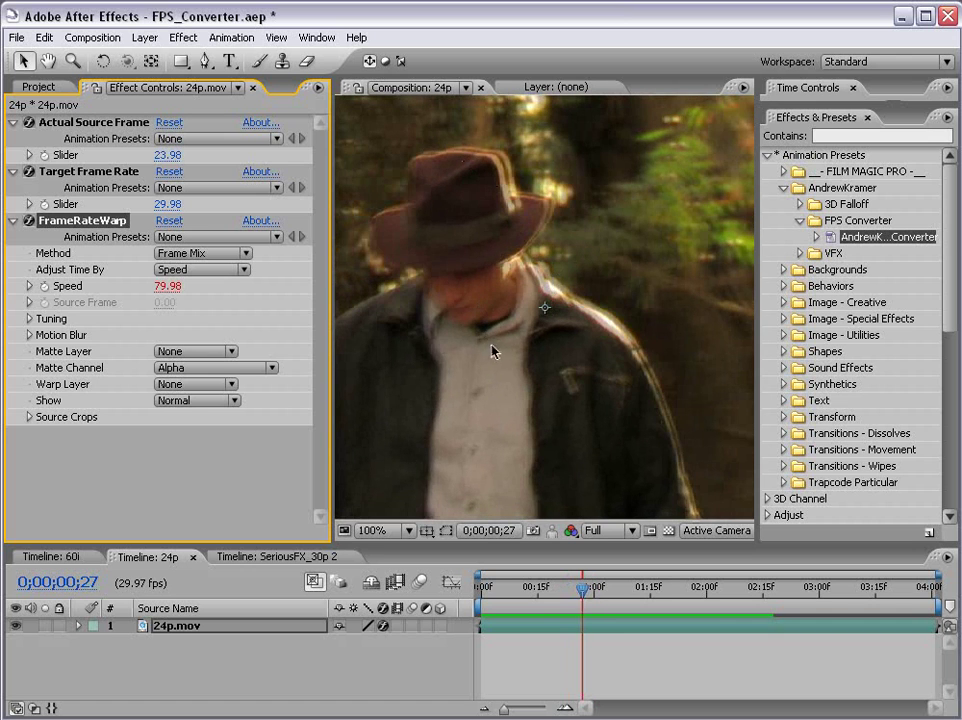
pyautogui.scroll(-2, 492, 352)
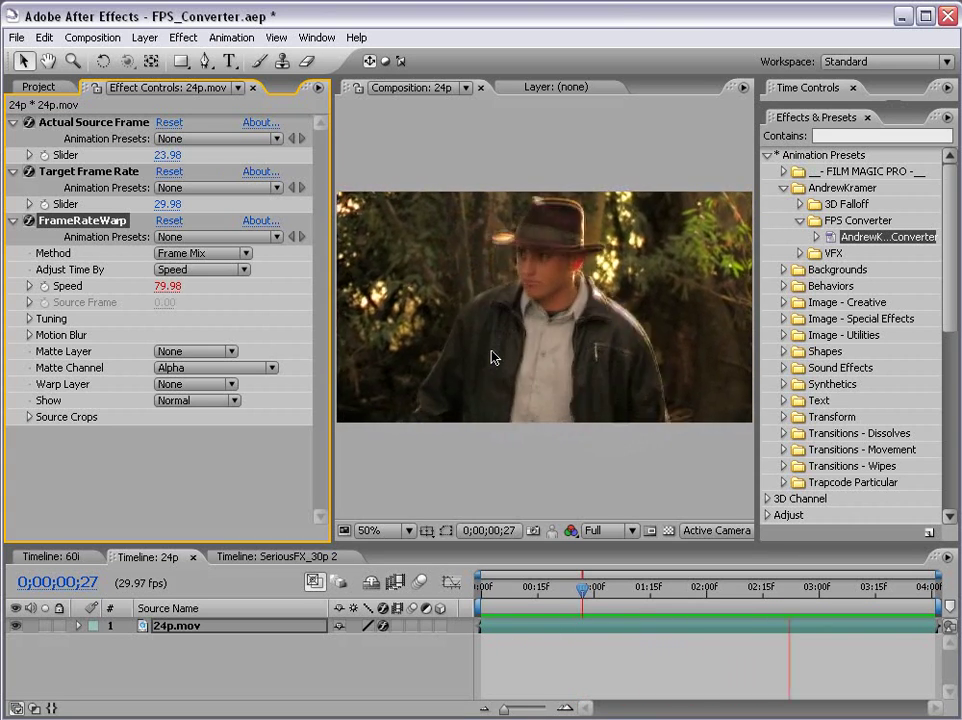
pyautogui.press('space')
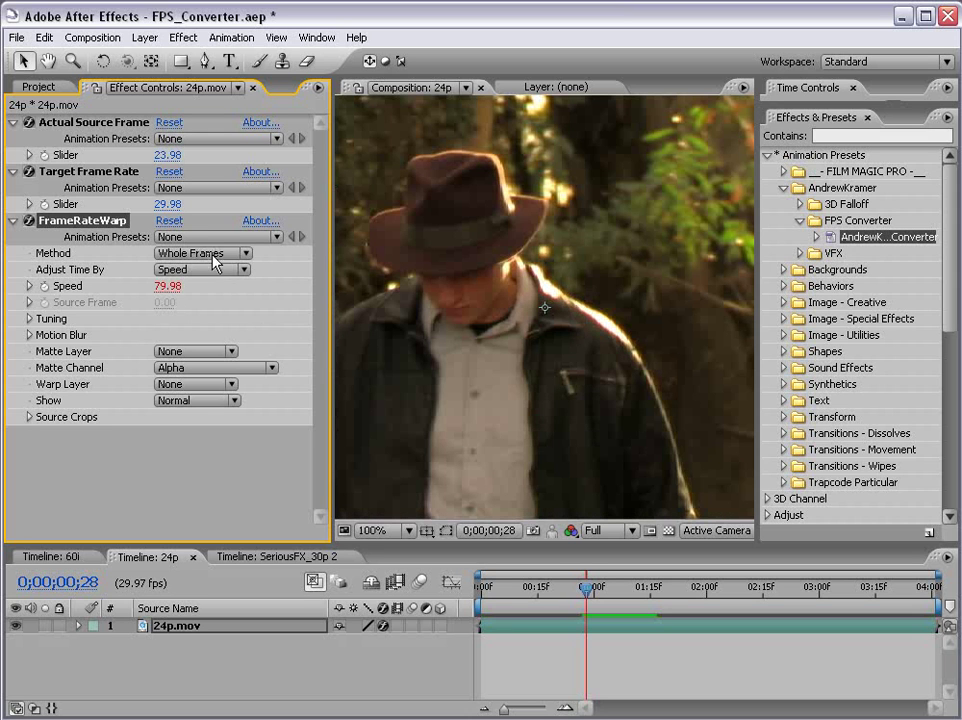
# Step: Switch the FrameRateWarp Method to Whole Frames and play it back
pyautogui.click(203, 253)
pyautogui.click(205, 256)
pyautogui.press('space')
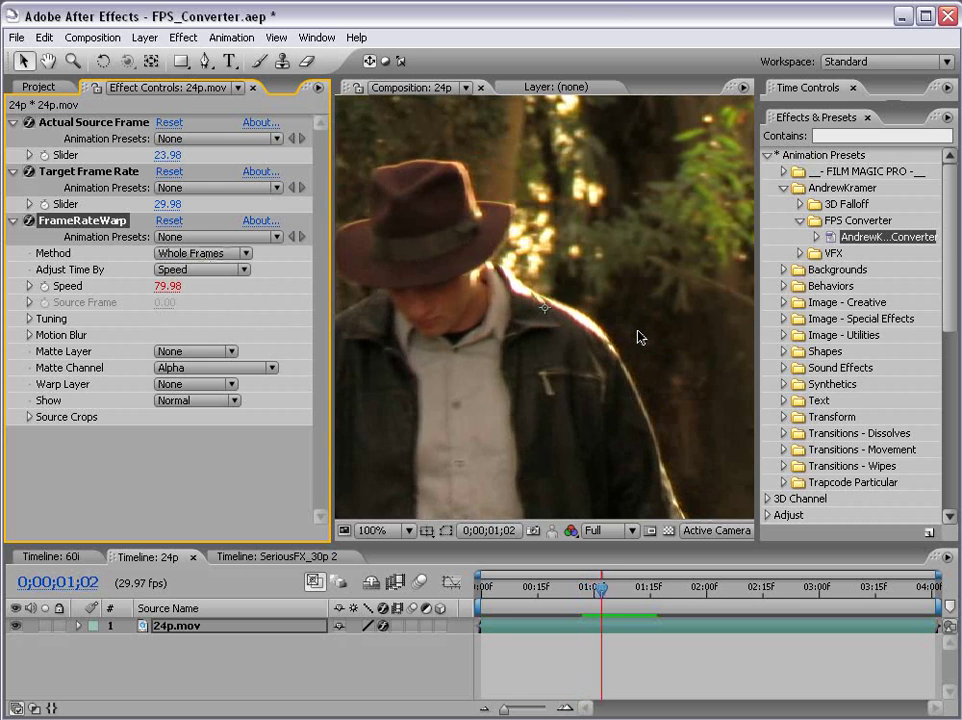
pyautogui.scroll(-2, 475, 370)
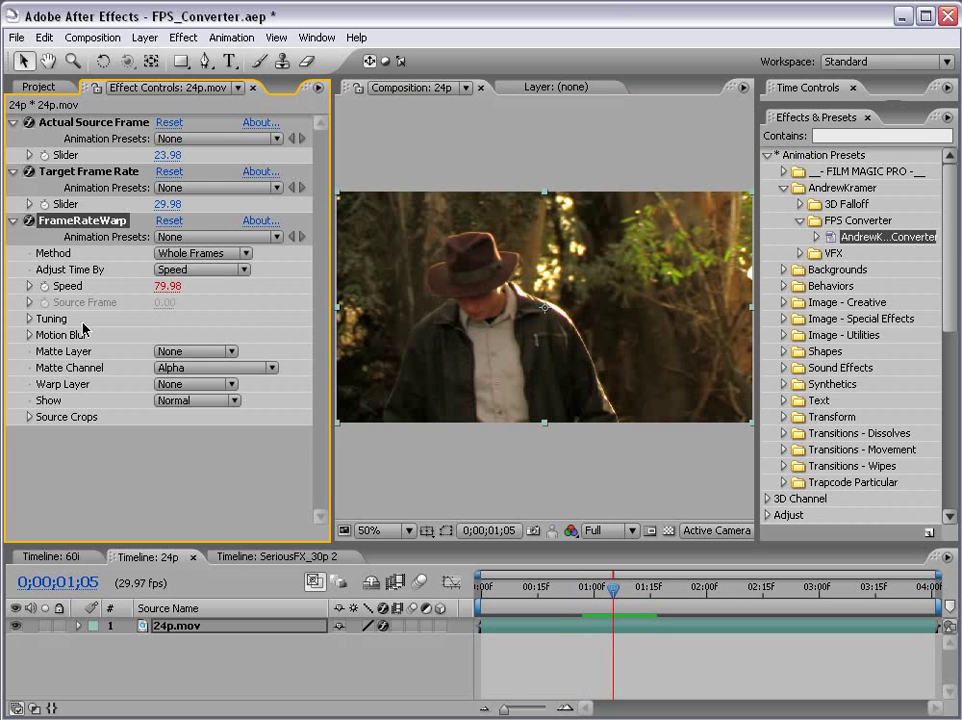
# Step: Scrub and RAM-preview the Whole Frames result, stepping back to frame 0;00;00;16
pyautogui.click(410, 505)
pyautogui.moveTo(613, 590); pyautogui.dragTo(548, 603)
pyautogui.press('KP_0')
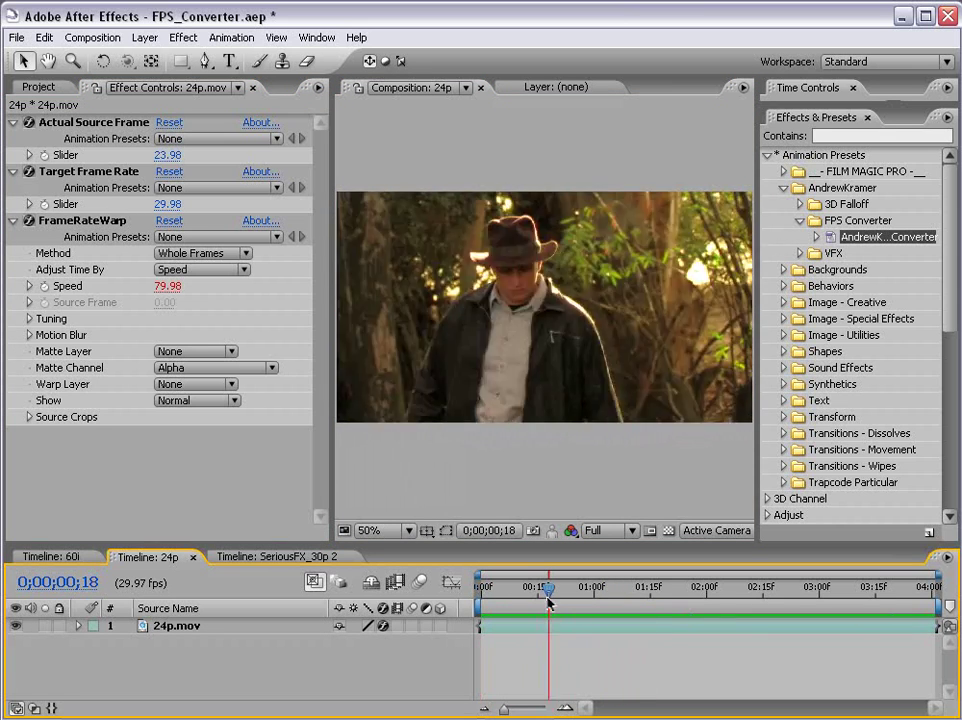
pyautogui.click(205, 262)
pyautogui.click(204, 256)
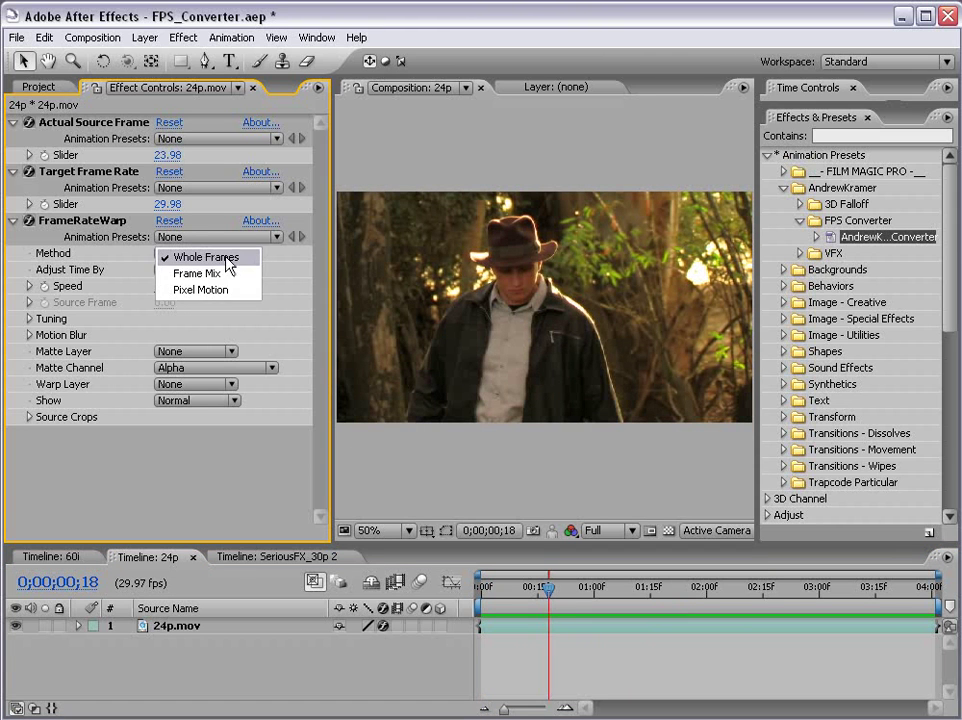
pyautogui.click(205, 258)
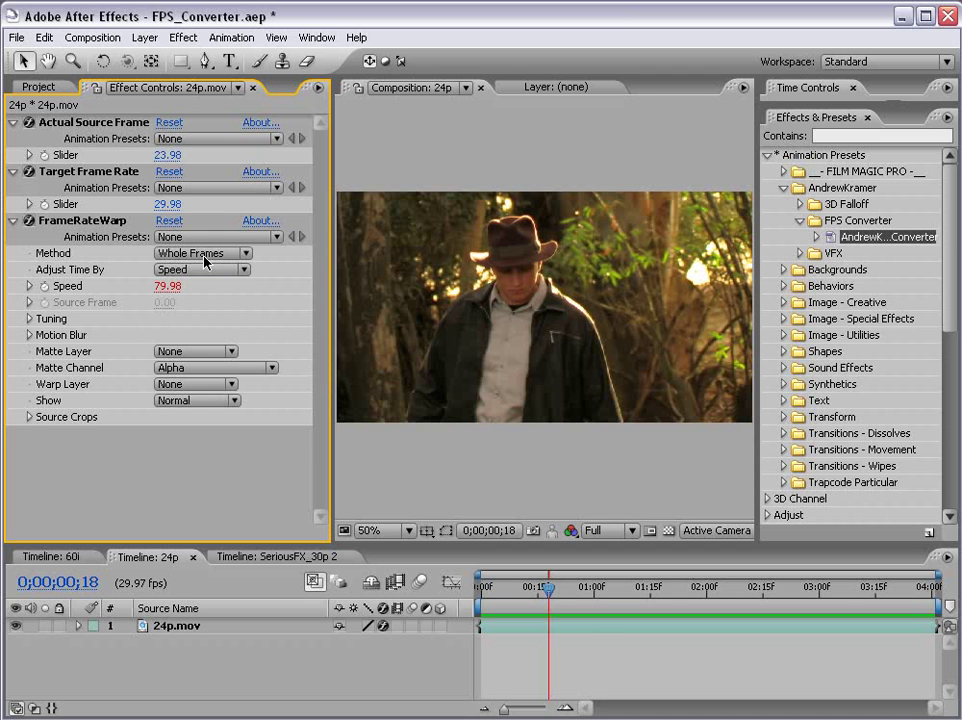
pyautogui.click(585, 638)
pyautogui.press('pageup')
pyautogui.press('pageup')
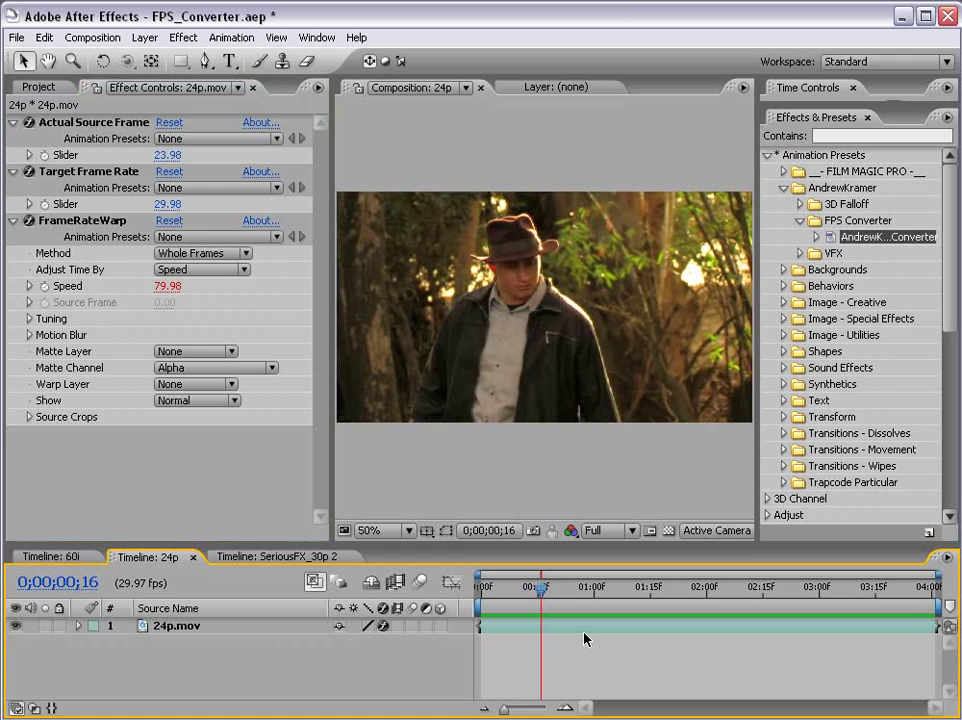
# Step: Collapse FPS Converter, then browse the Presets folder in Explorer and inspect the AndrewKramer folder
pyautogui.click(800, 221)
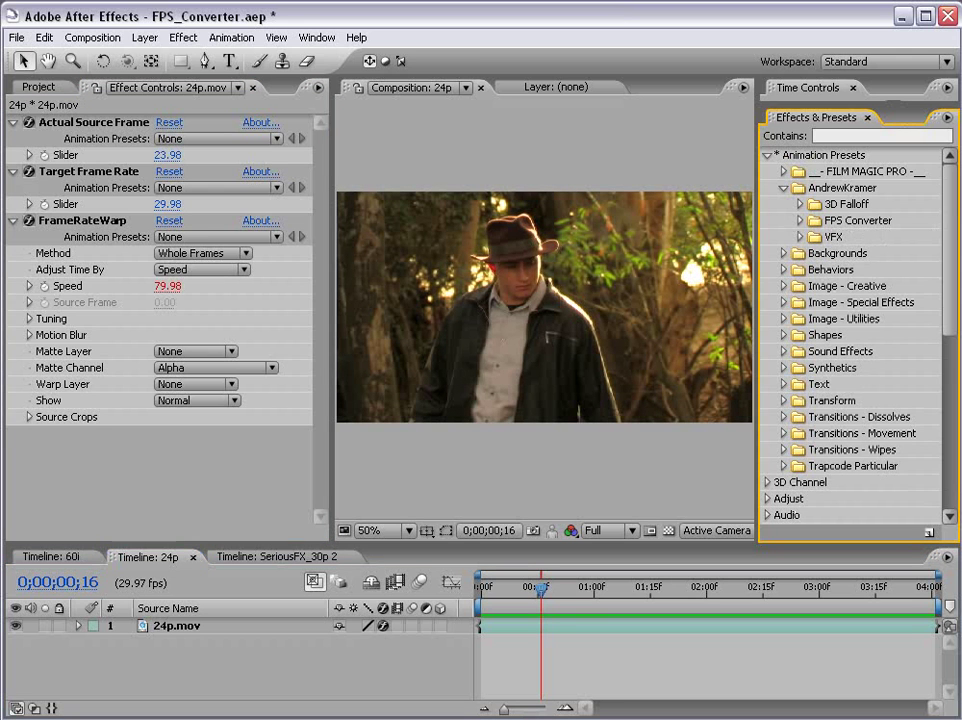
pyautogui.moveTo(365, 419); pyautogui.dragTo(255, 178)
pyautogui.moveTo(446, 629); pyautogui.dragTo(492, 675)
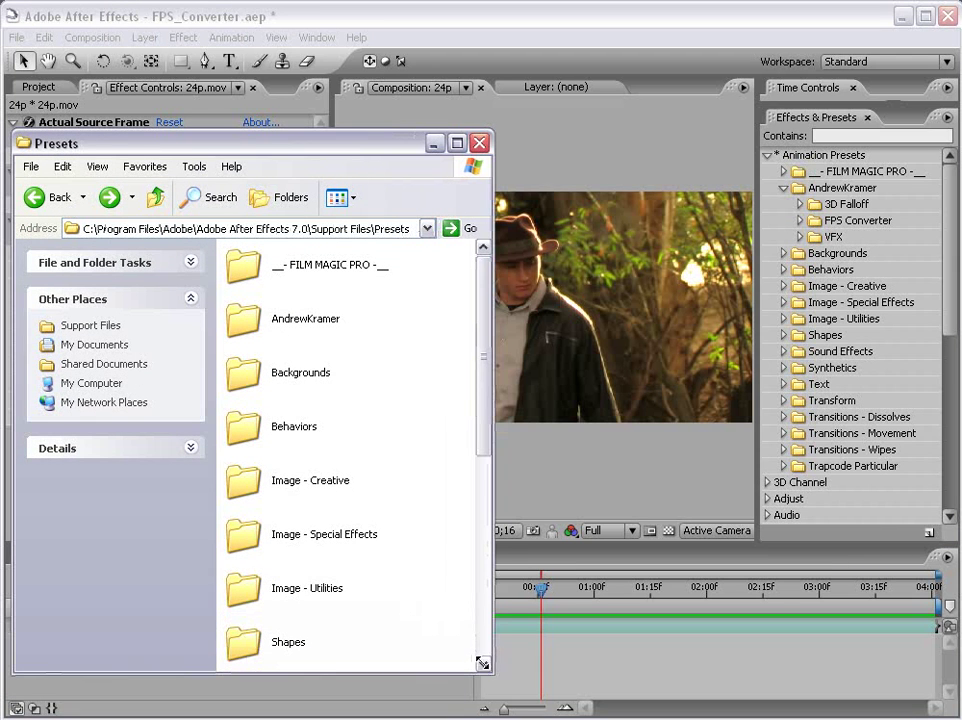
pyautogui.click(268, 336)
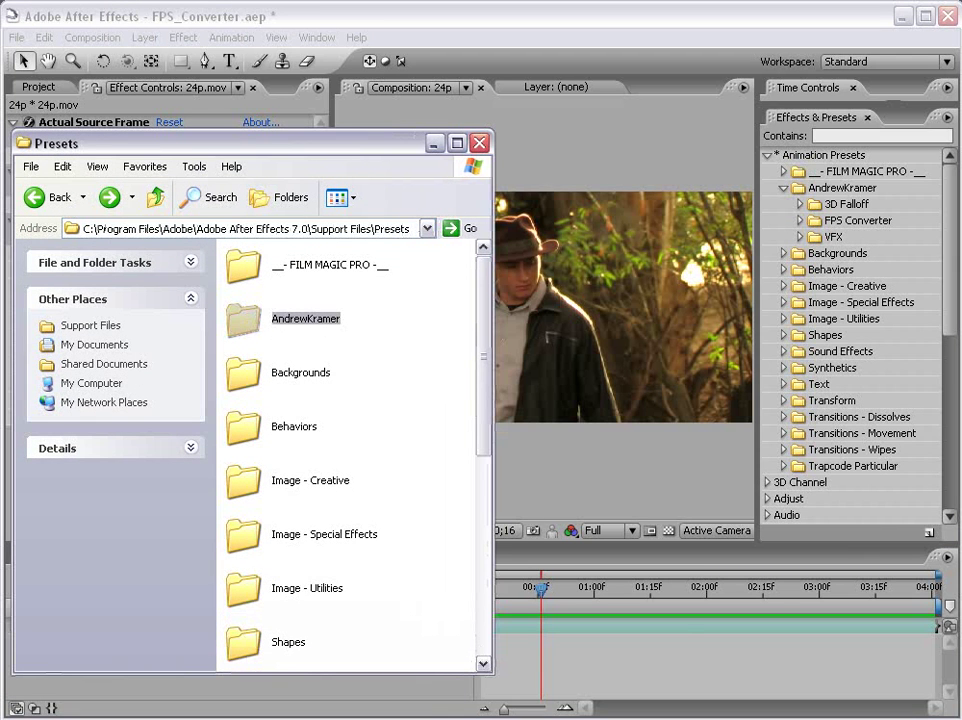
pyautogui.moveTo(670, 352); pyautogui.dragTo(667, 123)
pyautogui.moveTo(712, 566); pyautogui.dragTo(329, 5)
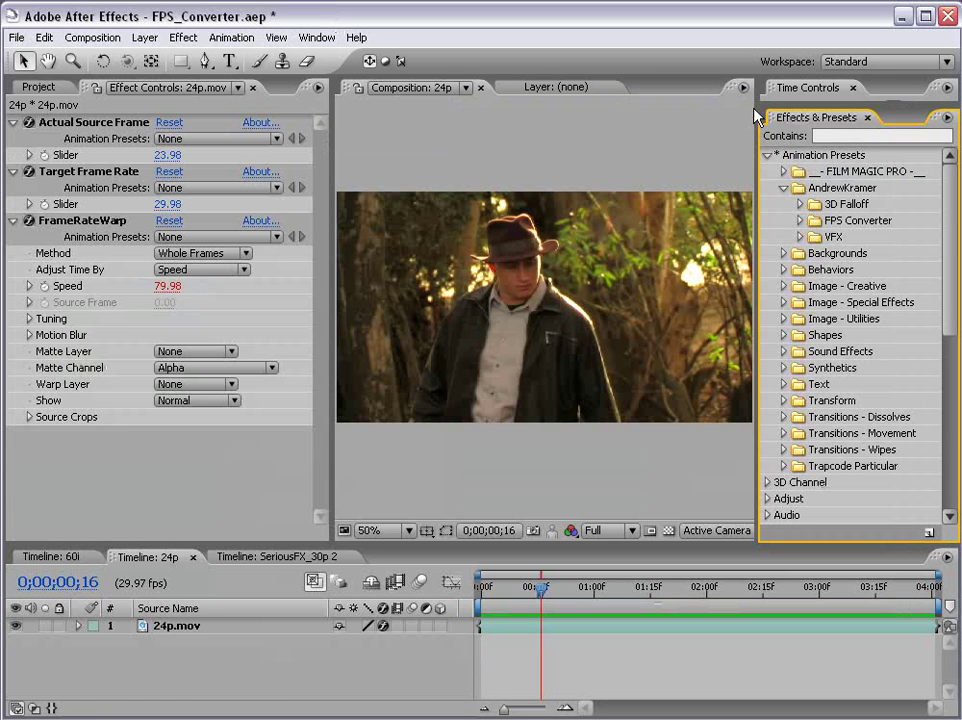
pyautogui.click(767, 156)
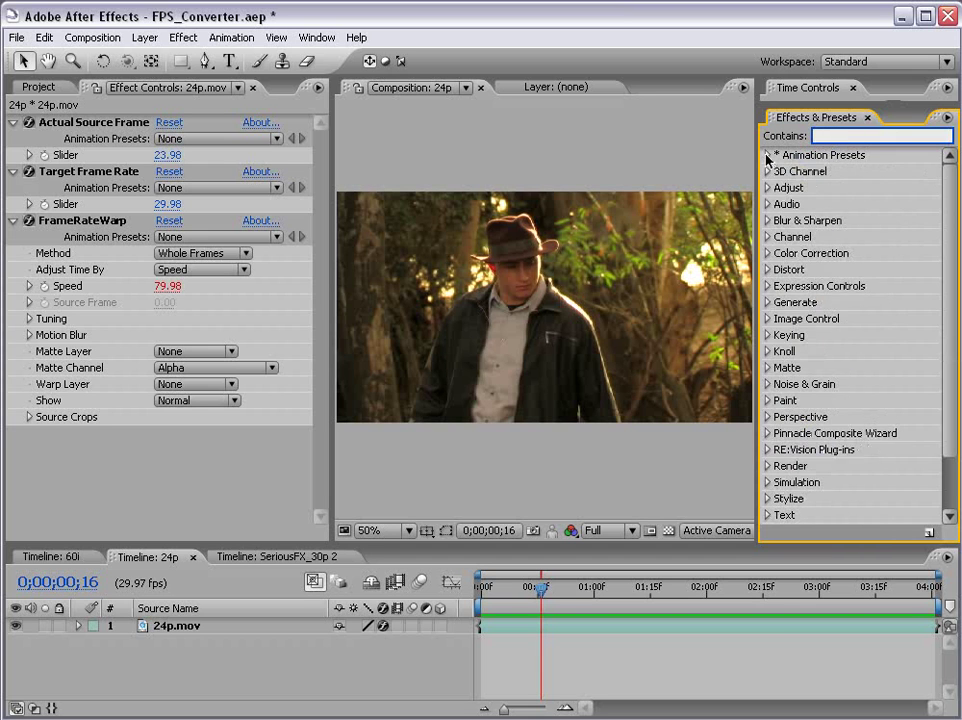
pyautogui.click(767, 156)
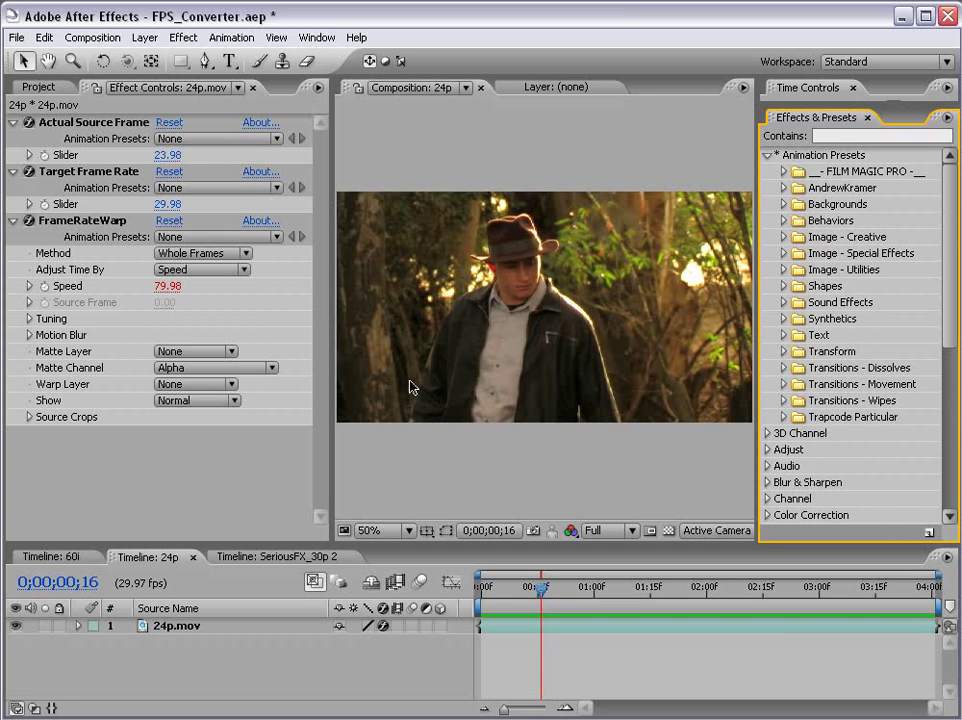
pyautogui.click(408, 477)
pyautogui.click(408, 399)
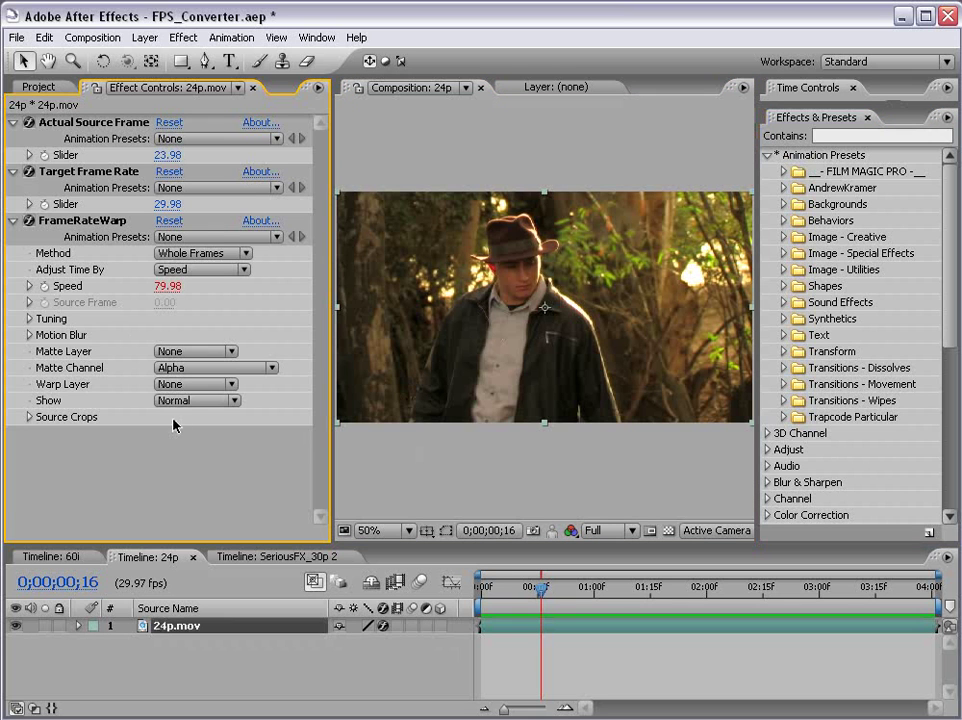
pyautogui.click(126, 223)
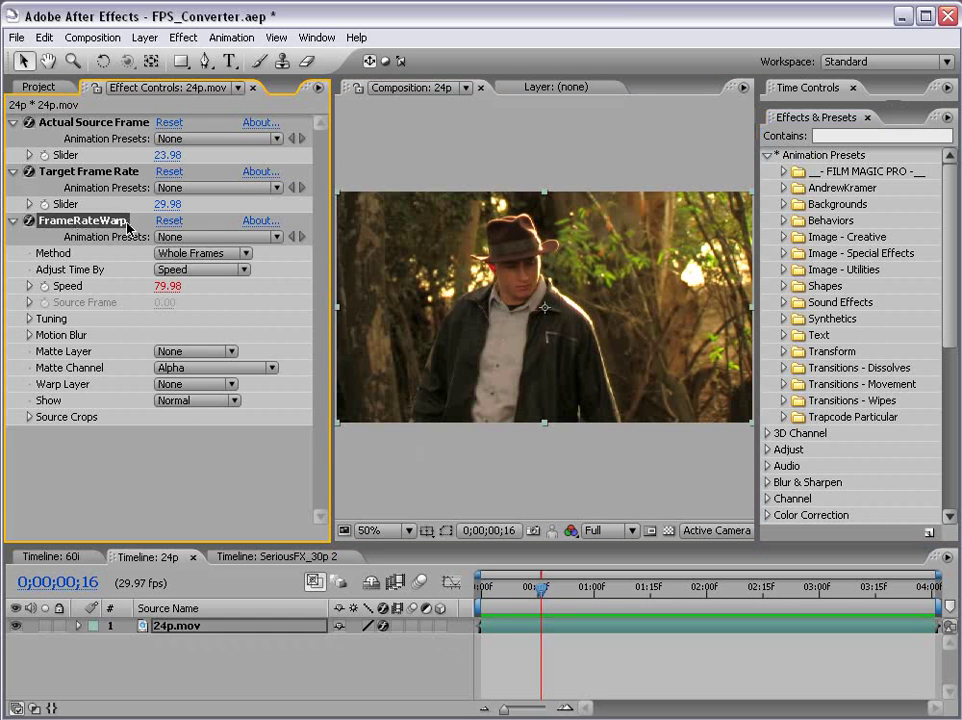
pyautogui.click(183, 37)
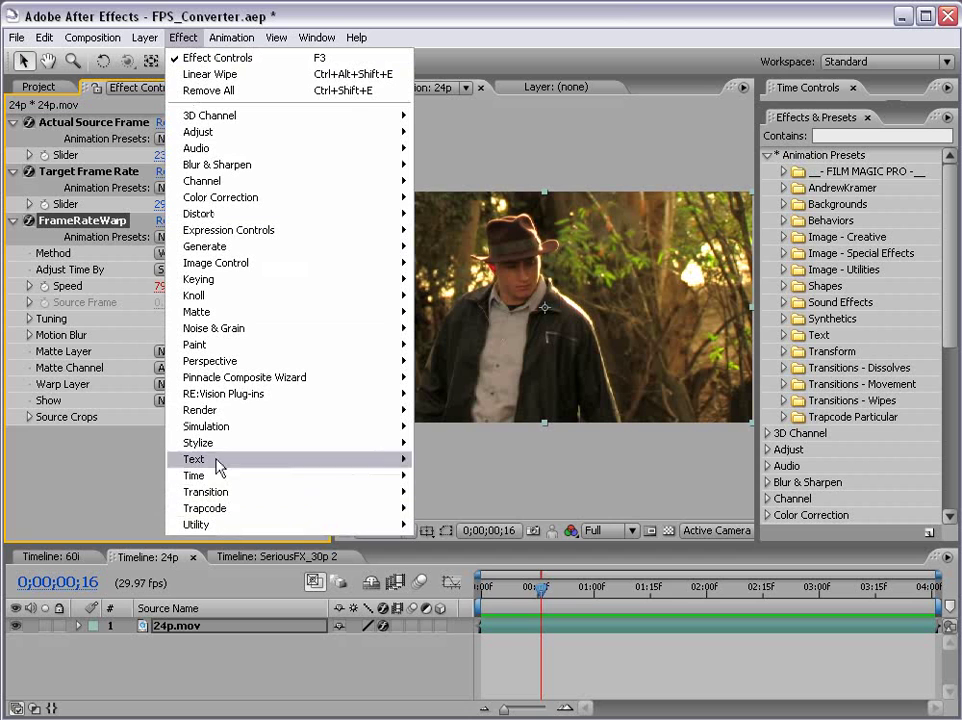
pyautogui.moveTo(249, 476)
pyautogui.click(449, 607)
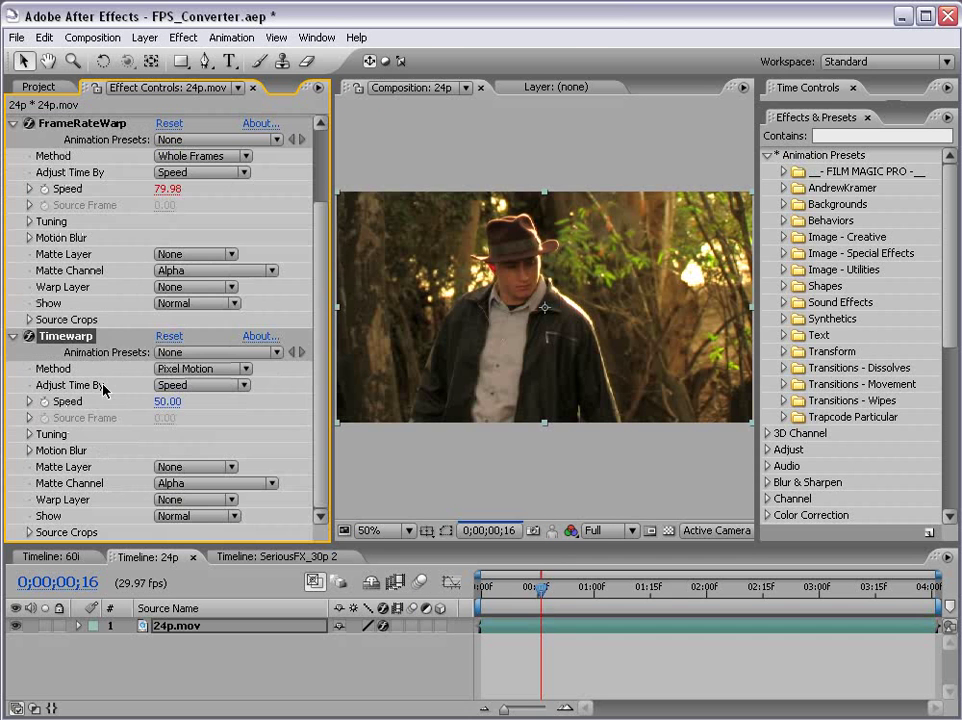
pyautogui.hotkey('ctrl', 'z')
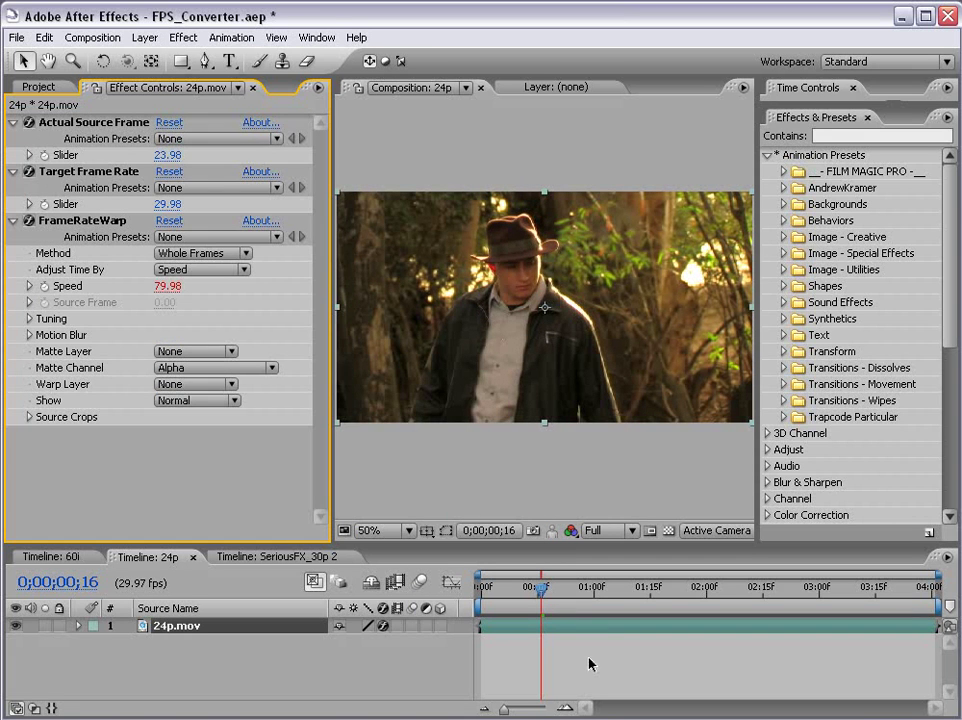
pyautogui.click(507, 656)
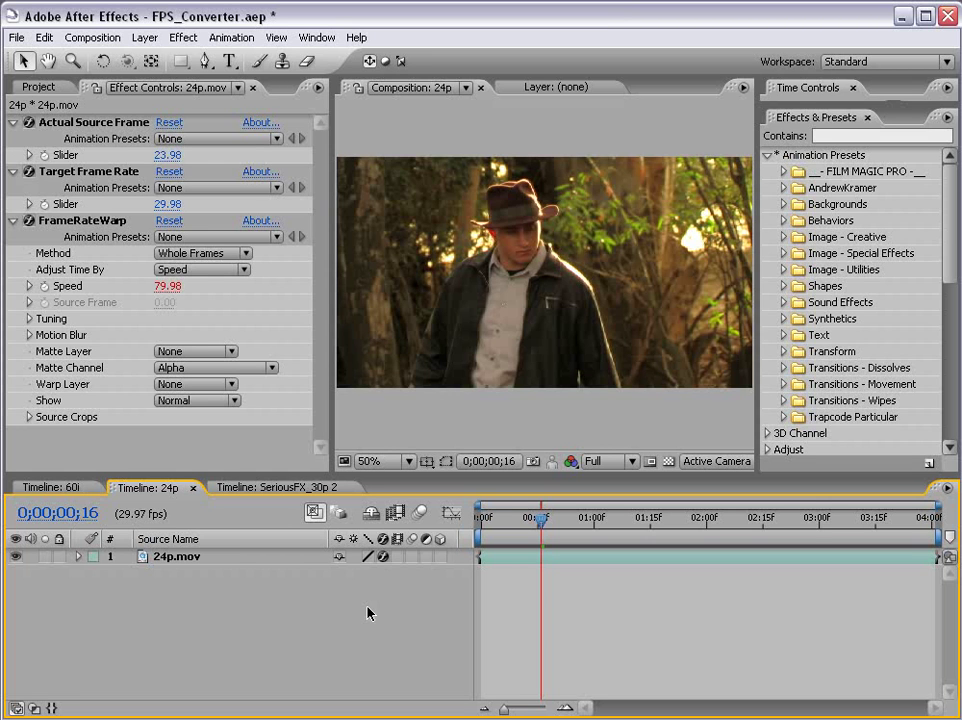
pyautogui.click(565, 563)
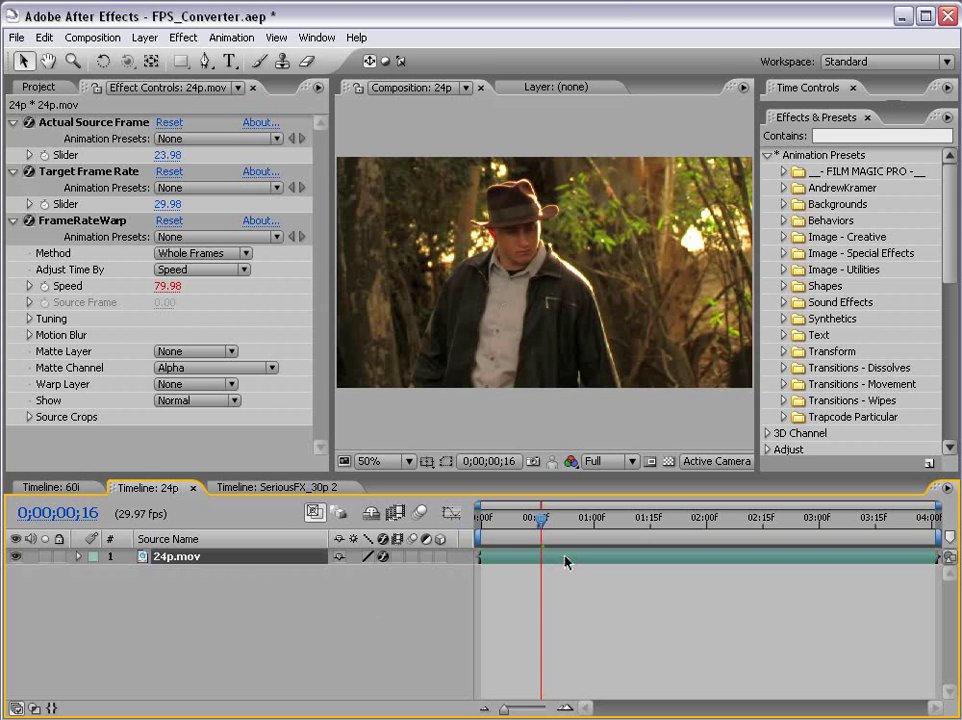
pyautogui.click(13, 122)
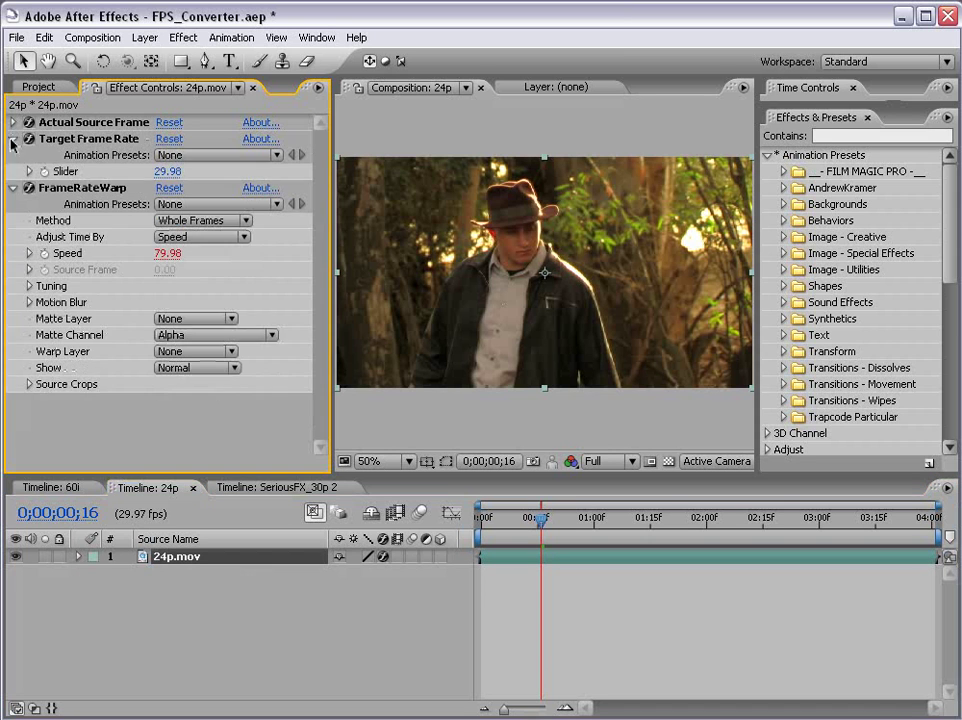
pyautogui.click(13, 138)
pyautogui.click(14, 155)
pyautogui.click(29, 155)
pyautogui.click(28, 156)
pyautogui.click(29, 155)
pyautogui.click(29, 138)
pyautogui.click(29, 122)
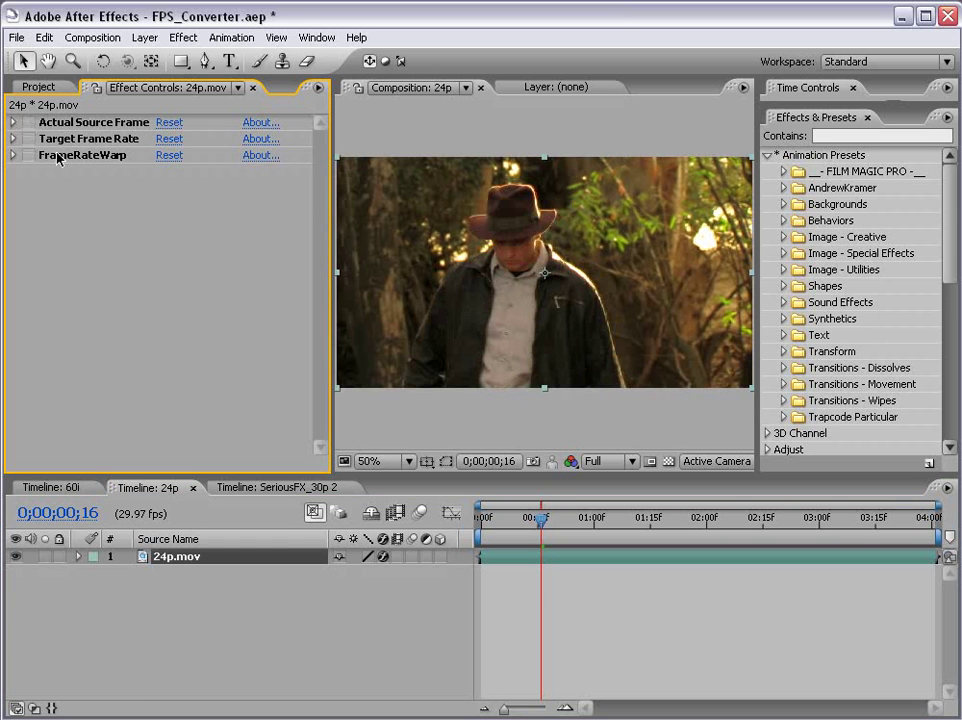
pyautogui.click(490, 603)
pyautogui.click(505, 566)
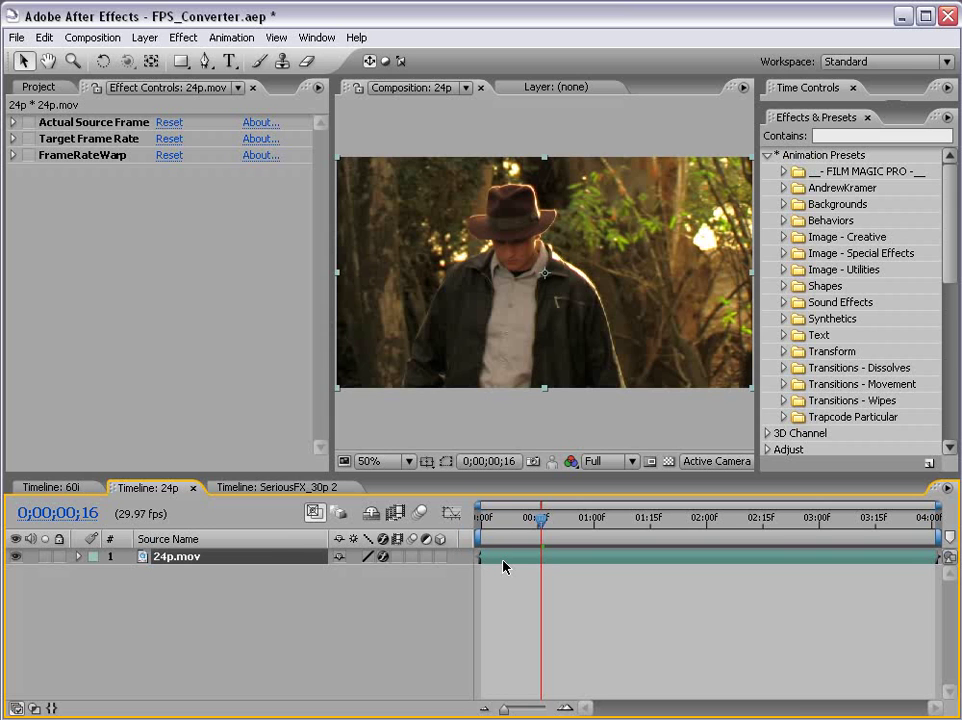
pyautogui.click(155, 238)
pyautogui.hotkey('ctrl', '`')
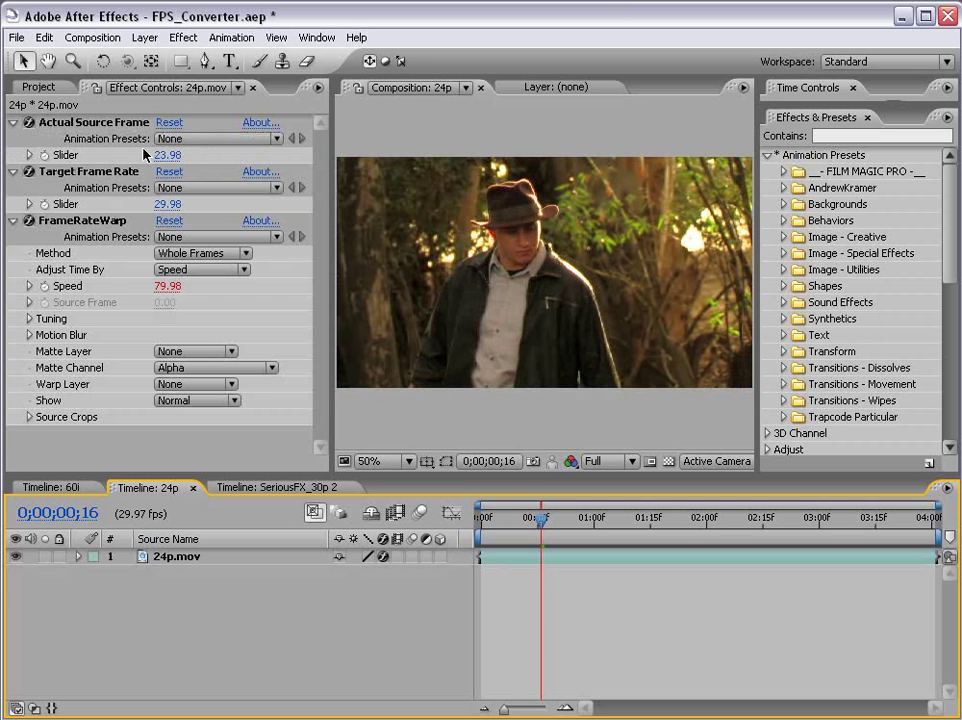
pyautogui.click(62, 122)
pyautogui.click(50, 171)
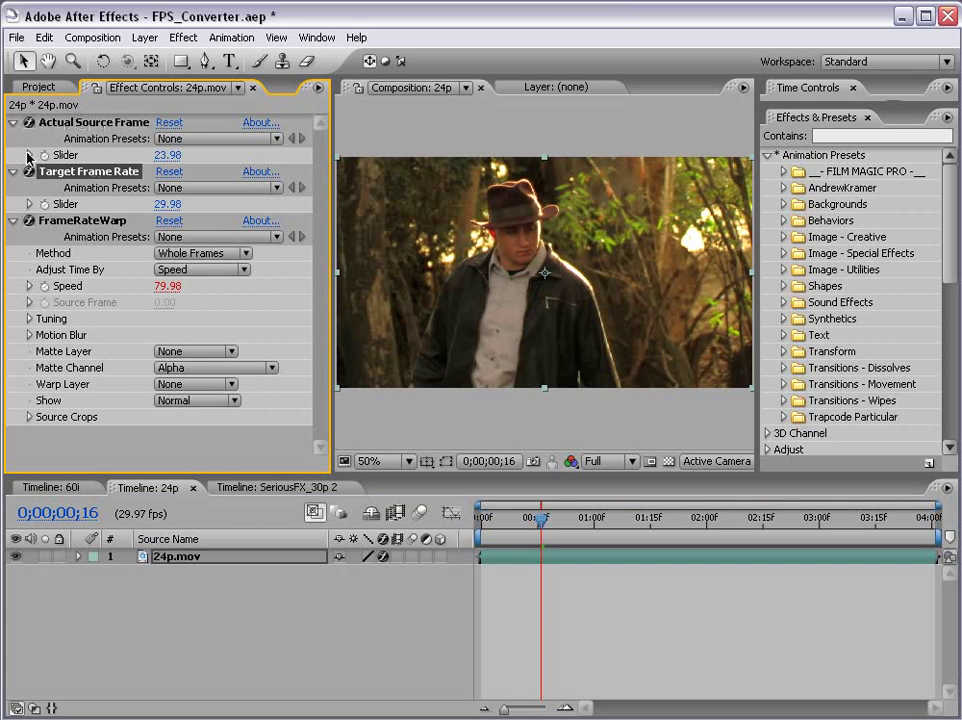
pyautogui.click(72, 220)
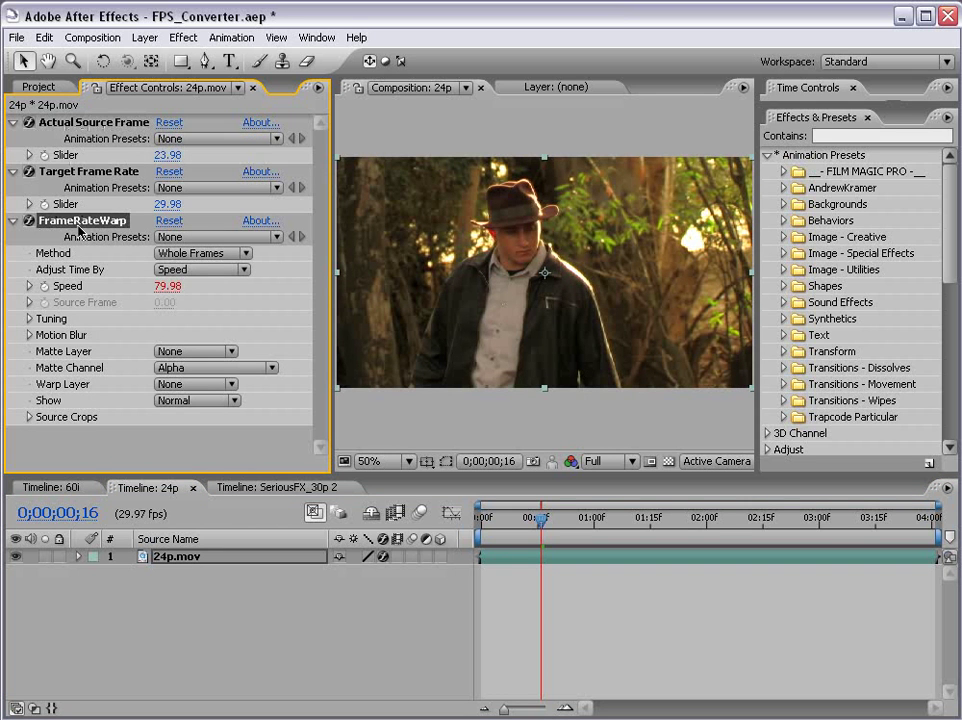
pyautogui.click(29, 286)
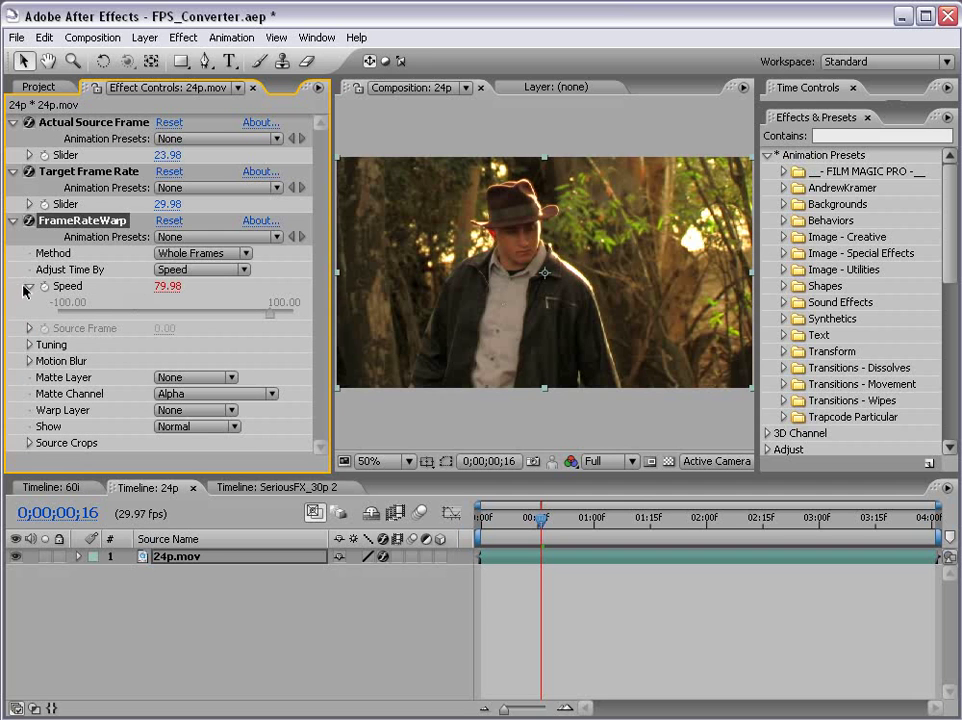
# Step: Reveal the 24p.mov Speed expression with EE, then review its frame-rate slider references and ×100 multiplier
pyautogui.click(534, 562)
pyautogui.press('e')
pyautogui.press('e')
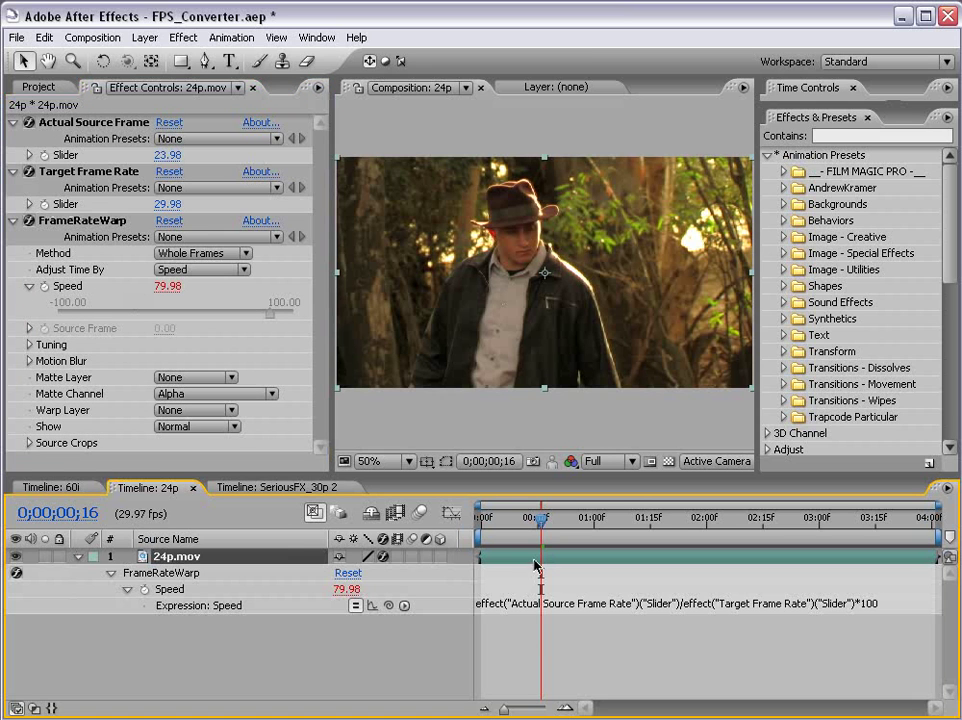
pyautogui.click(500, 606)
pyautogui.click(500, 630)
pyautogui.click(575, 606)
pyautogui.click(515, 605)
pyautogui.moveTo(514, 605); pyautogui.dragTo(617, 605)
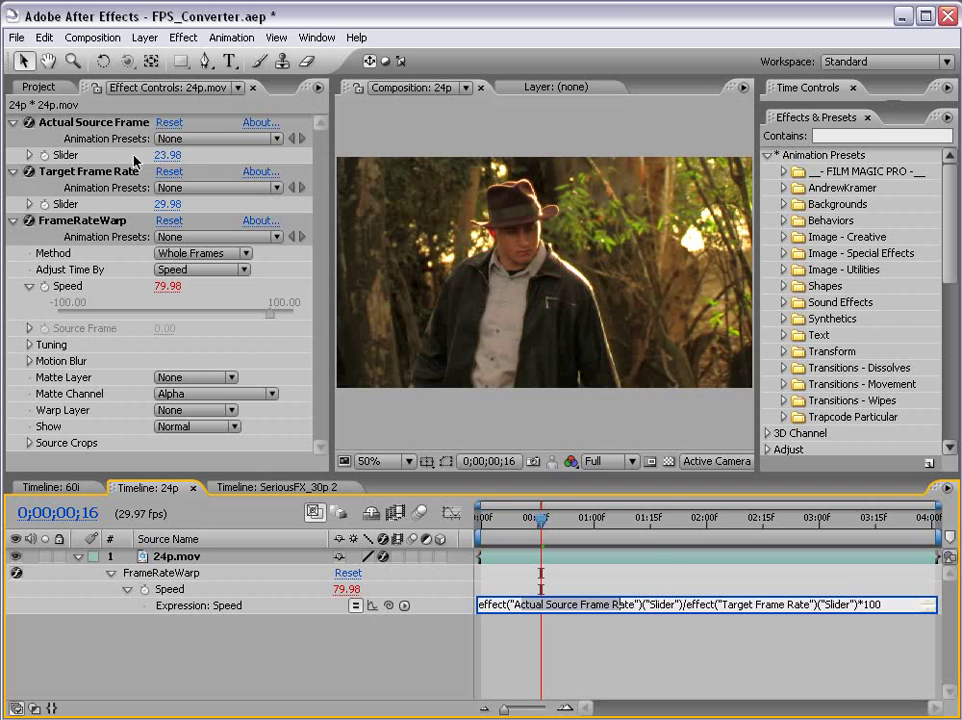
pyautogui.click(686, 605)
pyautogui.press('Left')
pyautogui.press('Left')
pyautogui.press('Left')
pyautogui.press('Left')
pyautogui.press('Left')
pyautogui.press('Left')
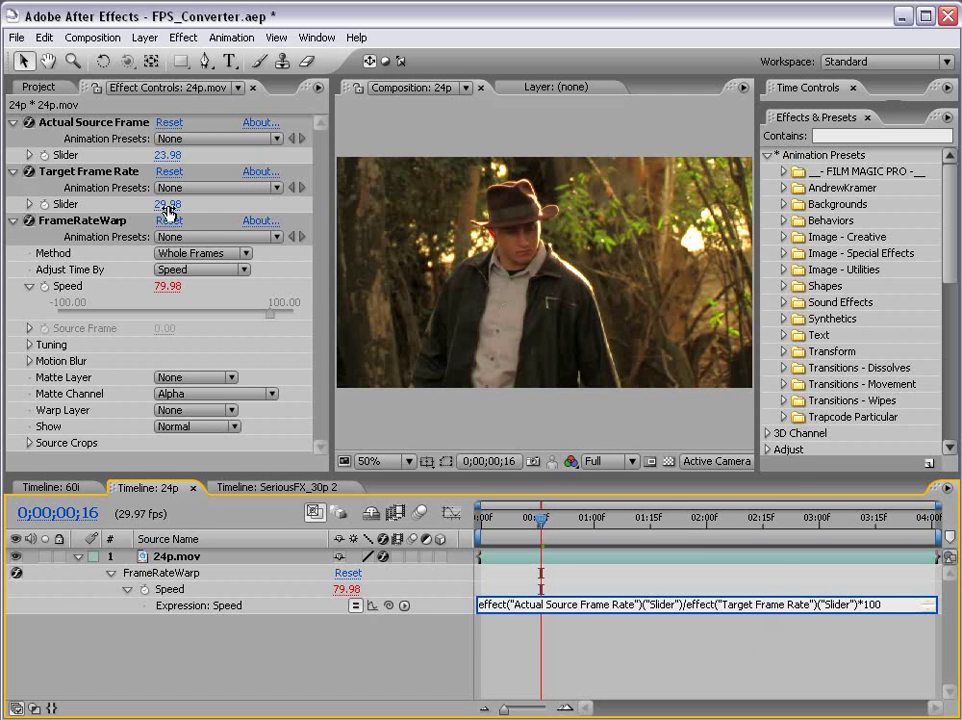
pyautogui.click(859, 604)
pyautogui.moveTo(864, 604); pyautogui.dragTo(882, 604)
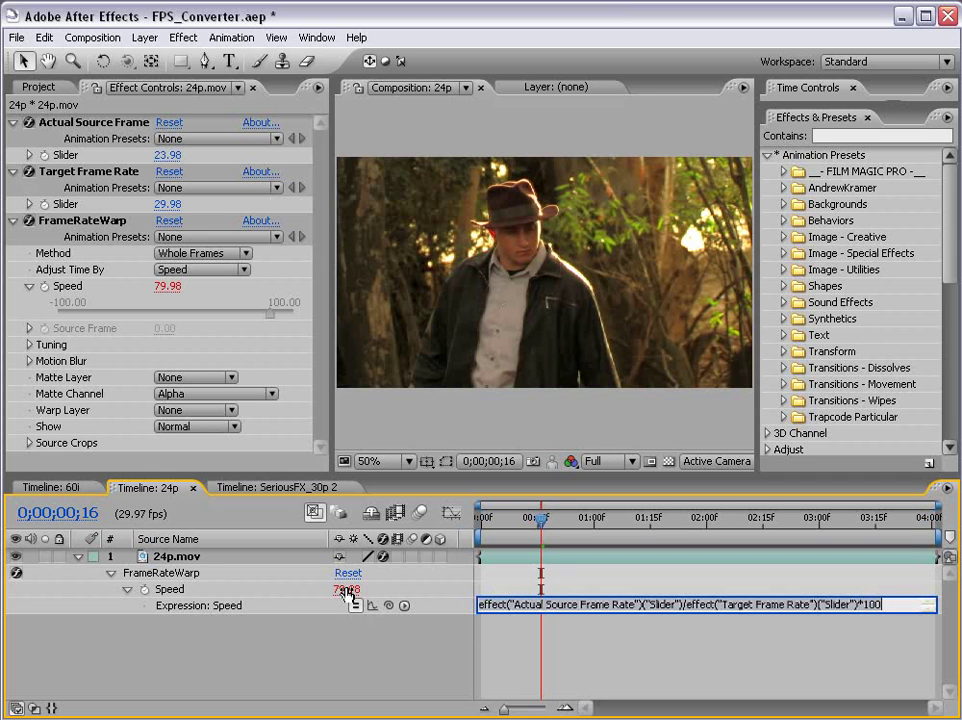
pyautogui.press('KP_Enter')
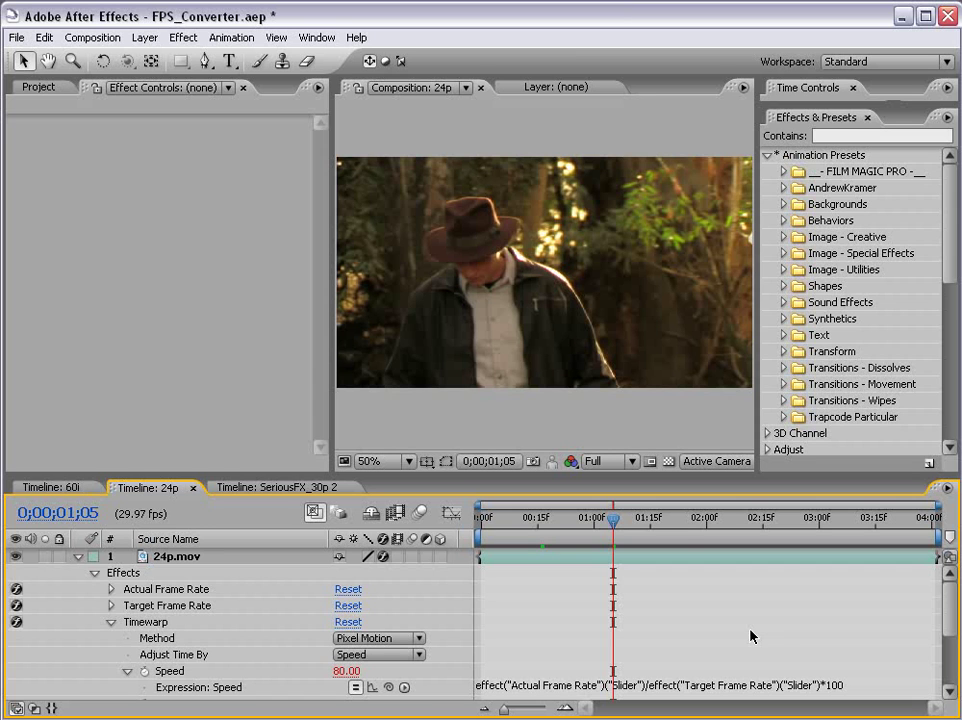
# Step: Apply the FMP_Enhance-Warm Cinema_Styles preset to the 60i wedding clip and scrub to check it
pyautogui.click(68, 488)
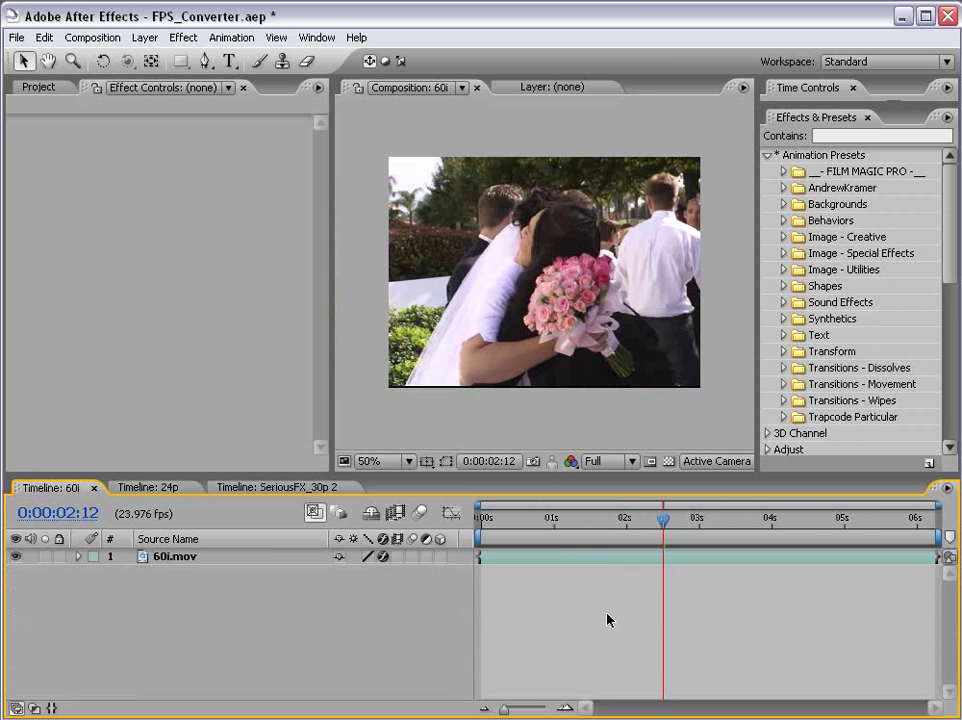
pyautogui.click(562, 555)
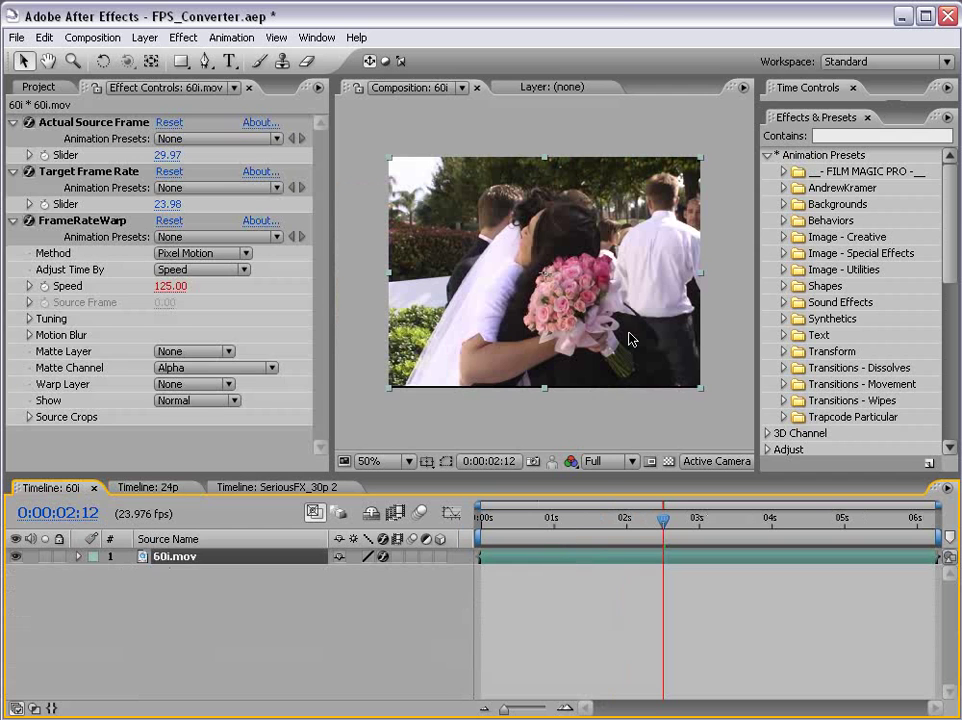
pyautogui.click(783, 171)
pyautogui.click(799, 188)
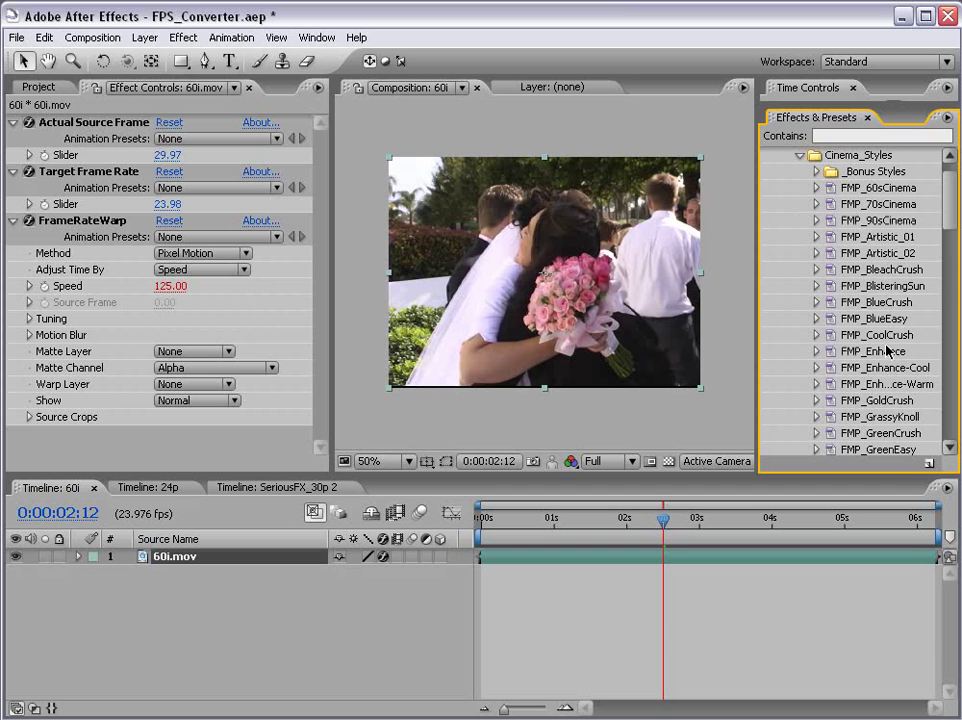
pyautogui.moveTo(898, 382); pyautogui.dragTo(606, 302)
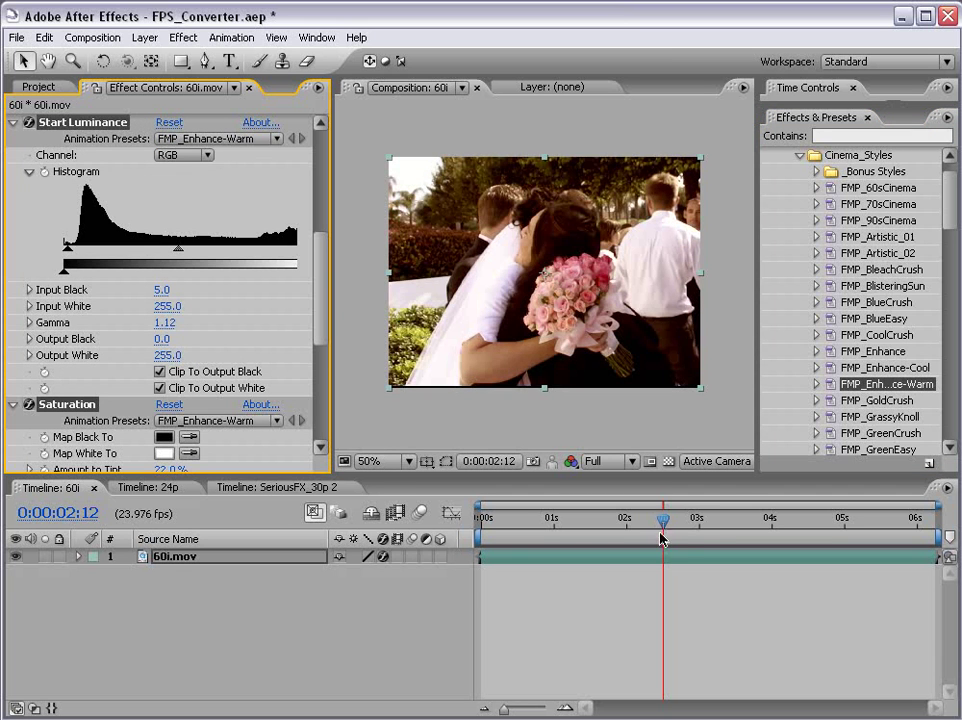
pyautogui.click(696, 520)
pyautogui.moveTo(706, 528); pyautogui.dragTo(822, 524)
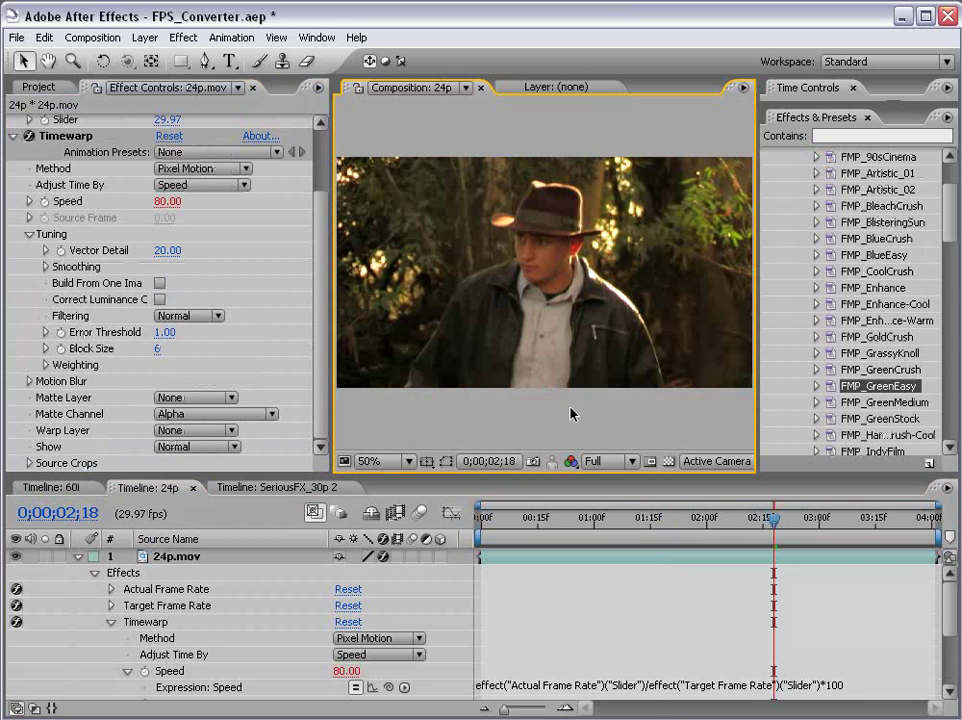
# Step: Apply the FMP_GreenEasy preset to the 24p.mov layer
pyautogui.moveTo(878, 386); pyautogui.dragTo(634, 566)
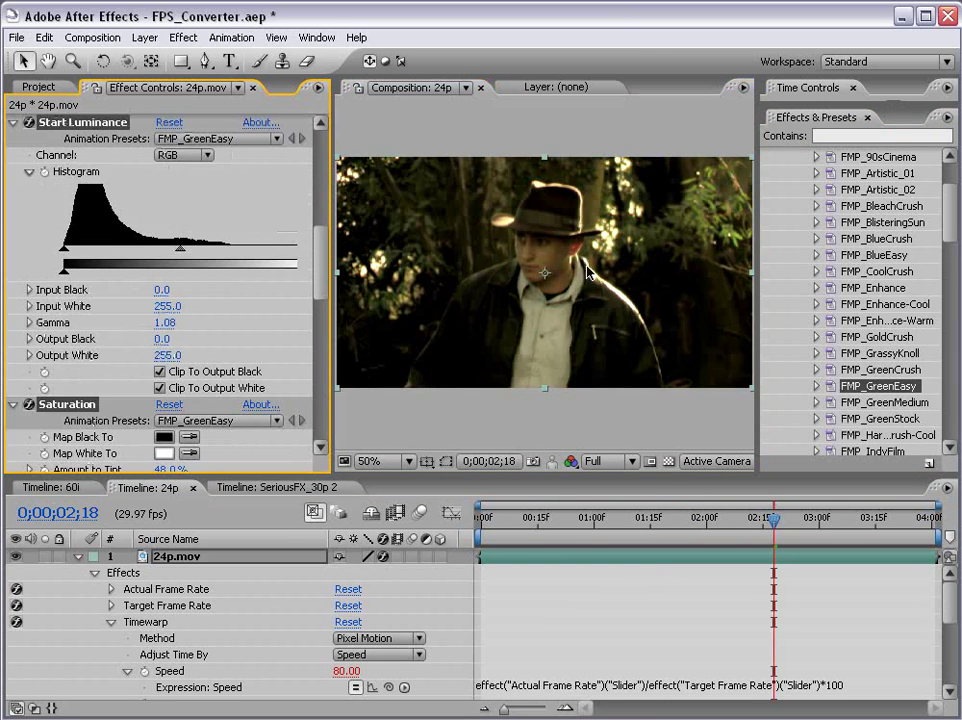
pyautogui.scroll(3, 932, 255)
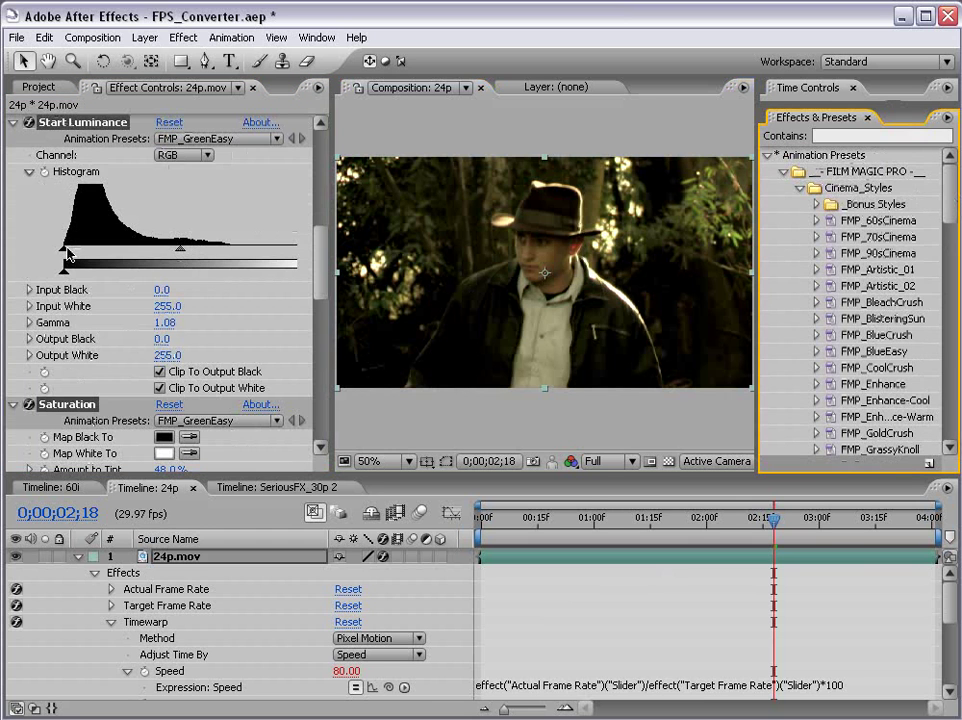
pyautogui.scroll(2, 421, 307)
pyautogui.scroll(-2, 482, 228)
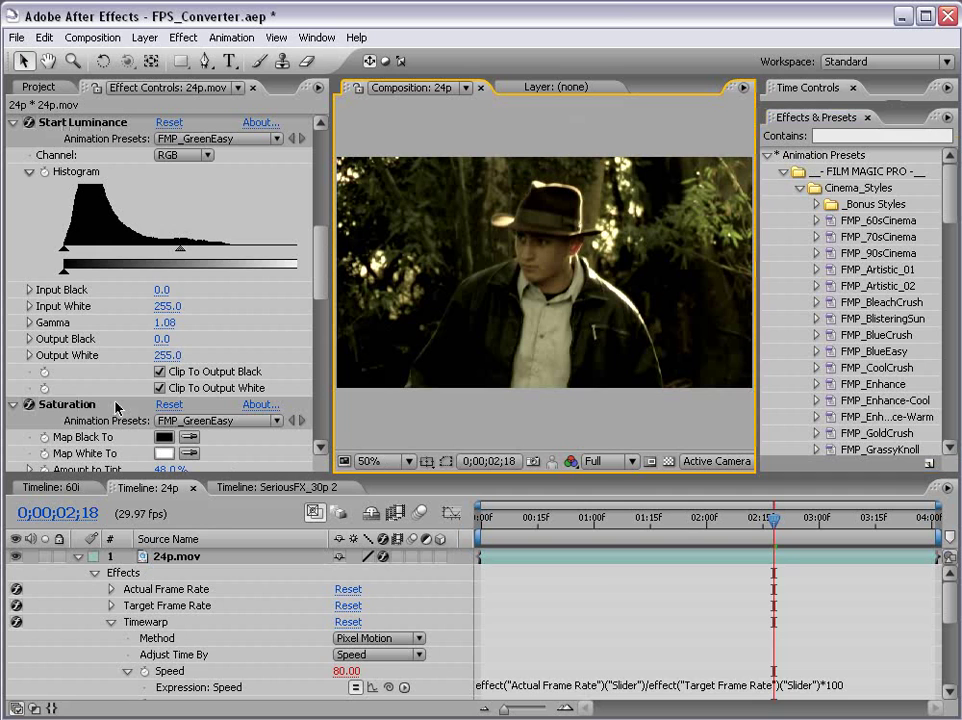